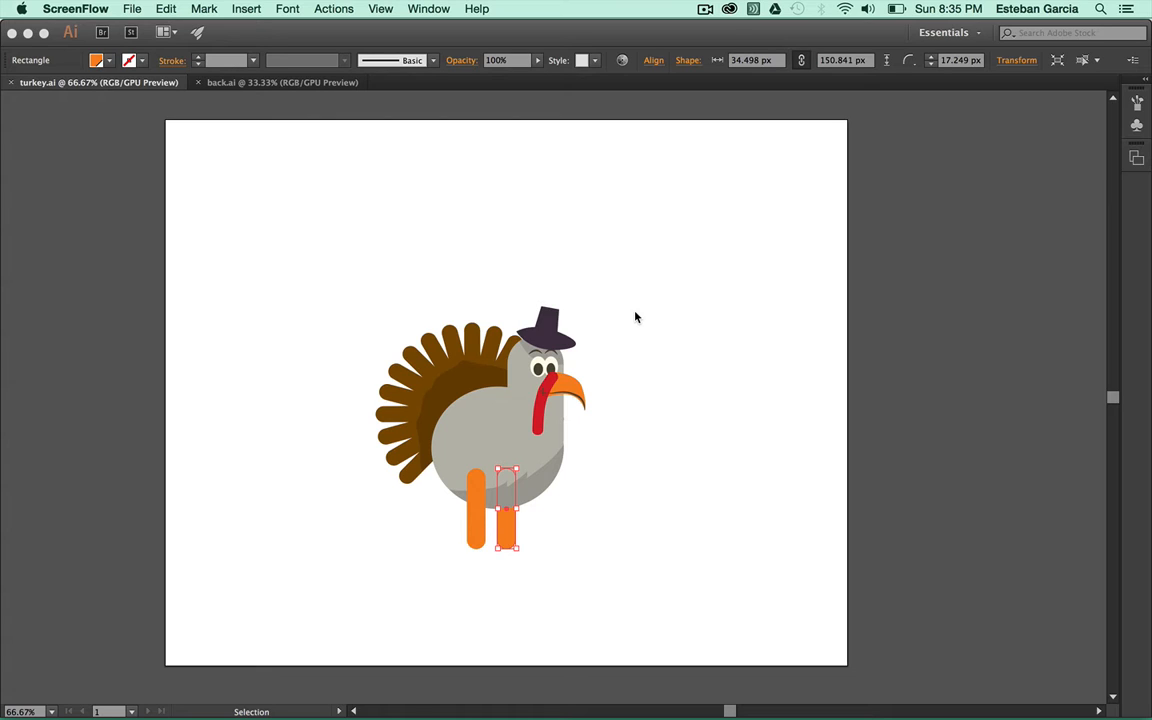
Bring the Illustrator window showing turkey.ai to the front
{"action": "left_click", "coordinate": [645, 320]}
View the turkey at 100% and shrink the Layers panel into a compact box beside it
{"action": "key", "text": "super+plus"}
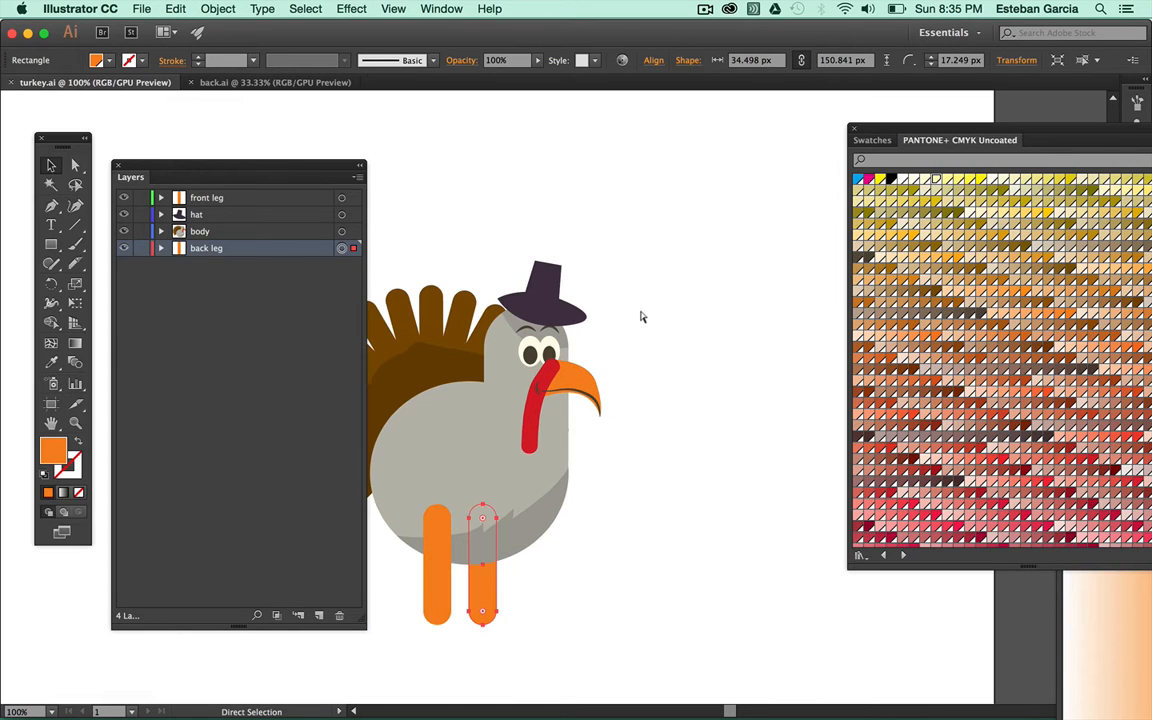
{"action": "left_click_drag", "start_coordinate": [596, 327], "coordinate": [700, 311]}
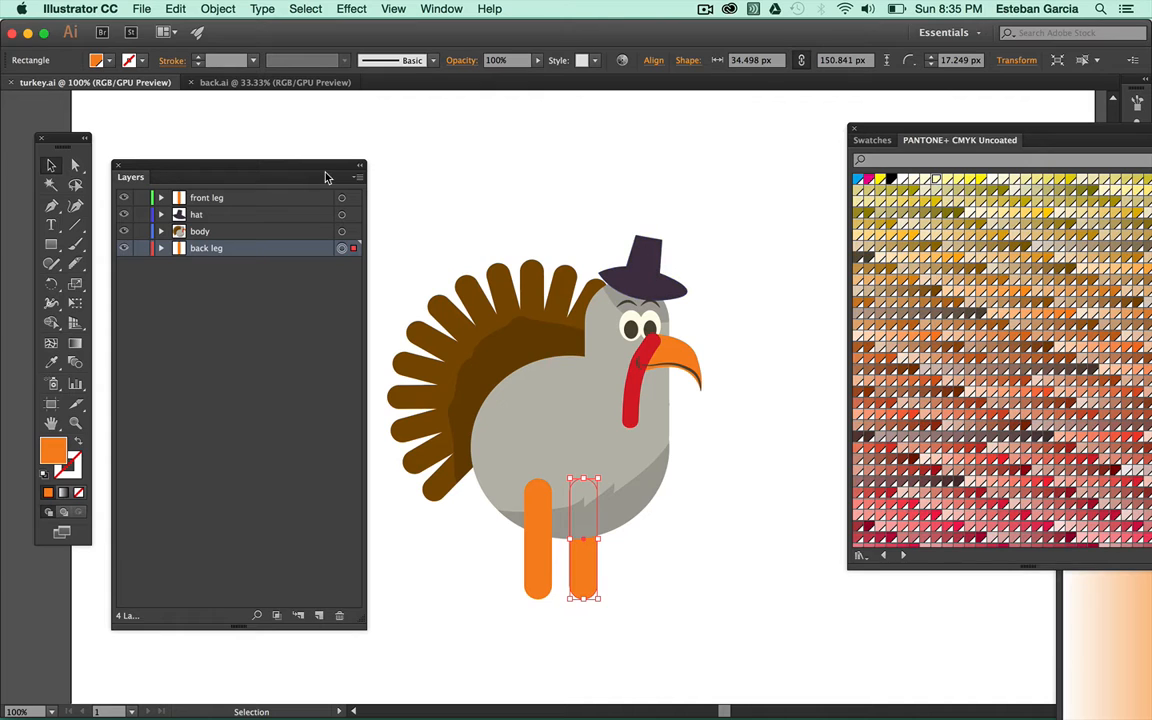
{"action": "left_click_drag", "start_coordinate": [300, 164], "coordinate": [297, 181]}
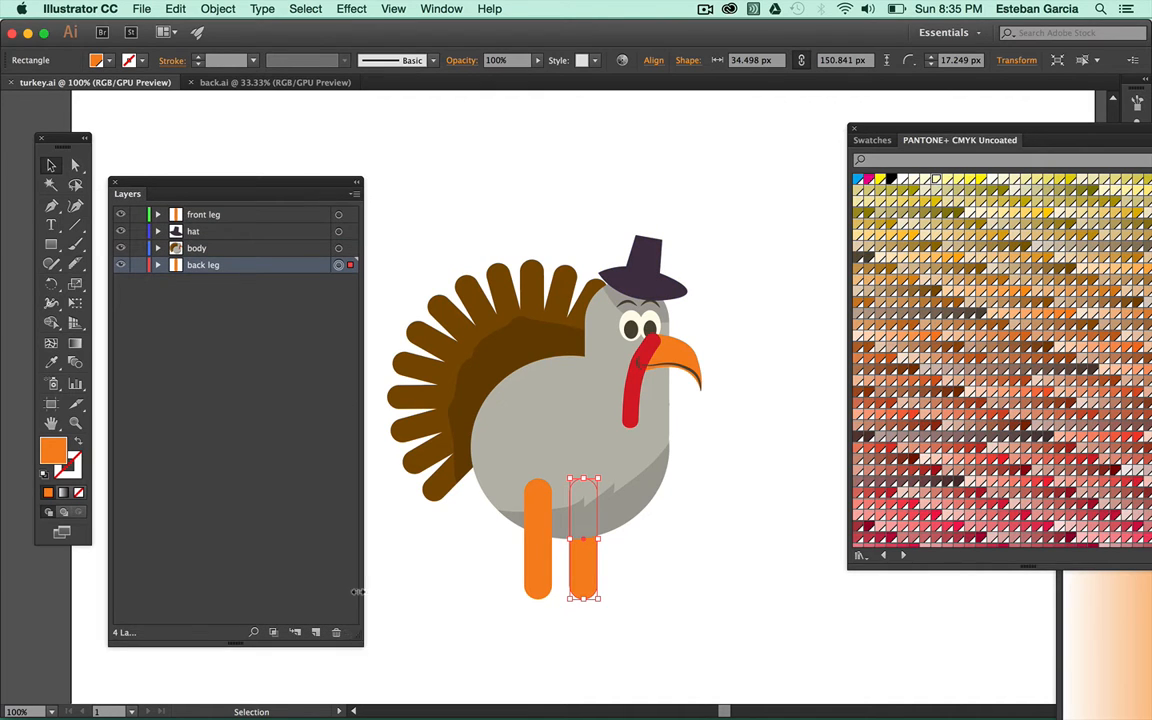
{"action": "left_click_drag", "start_coordinate": [358, 591], "coordinate": [357, 490]}
{"action": "left_click_drag", "start_coordinate": [354, 638], "coordinate": [309, 328]}
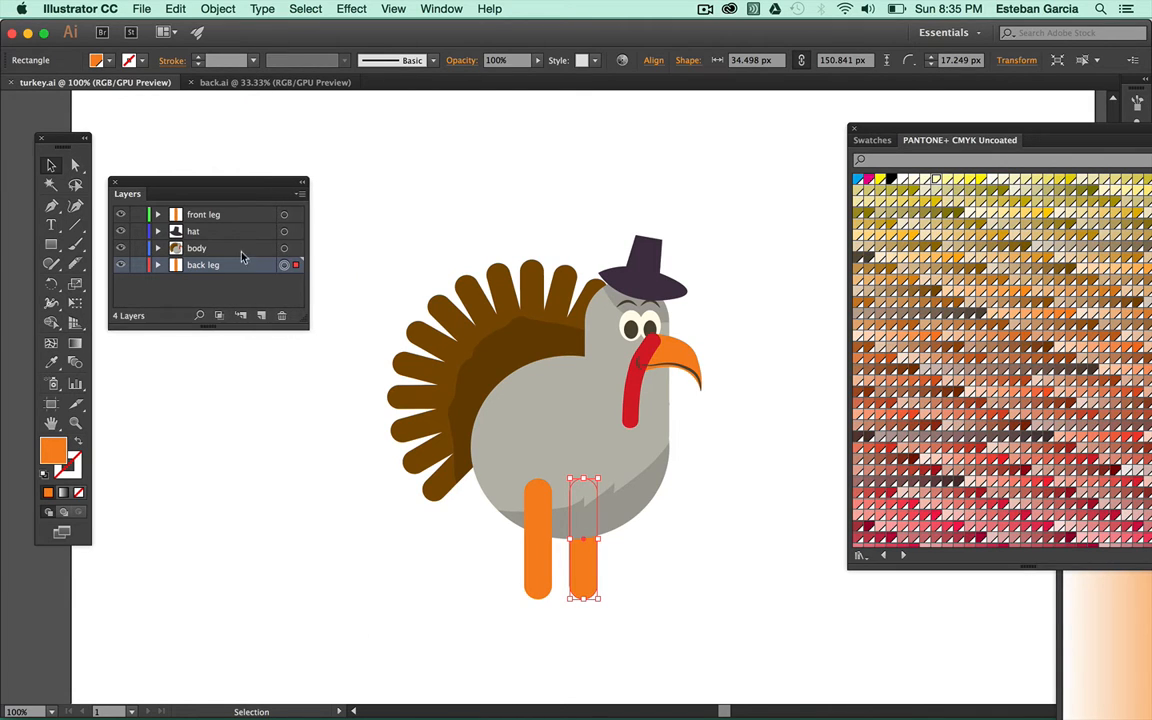
{"action": "left_click_drag", "start_coordinate": [191, 184], "coordinate": [257, 188]}
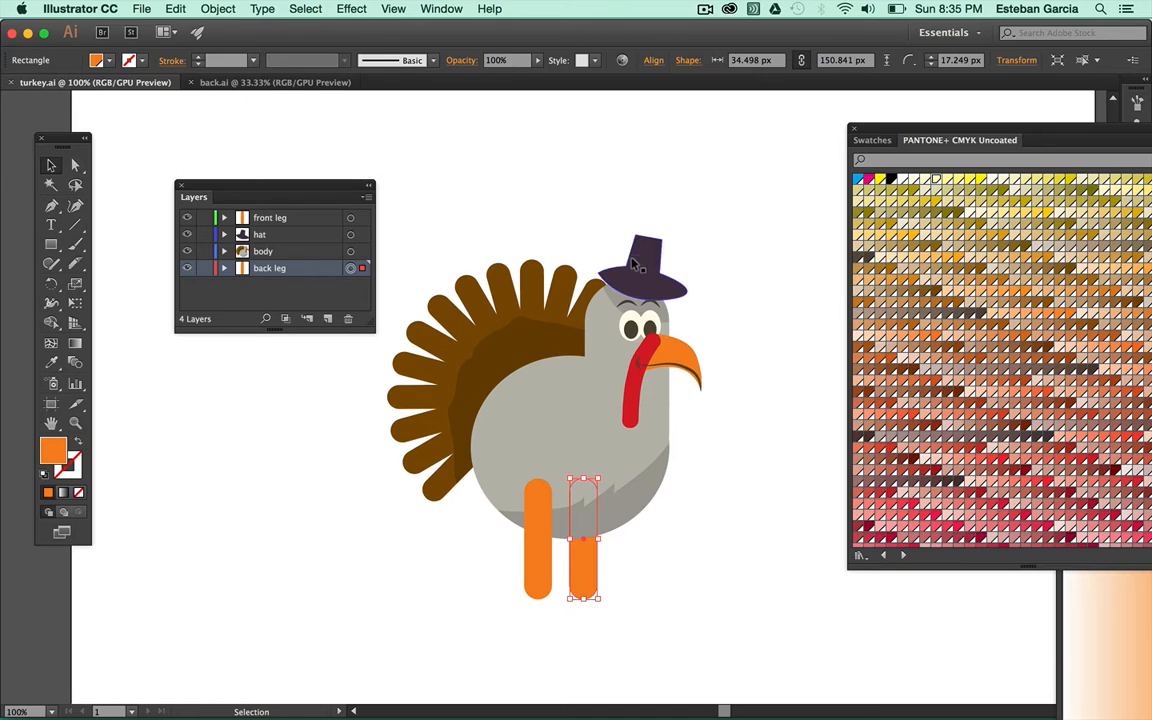
Toggle the hat and back leg layers' visibility off and on to check them
{"action": "left_click", "coordinate": [186, 234]}
{"action": "left_click", "coordinate": [186, 234]}
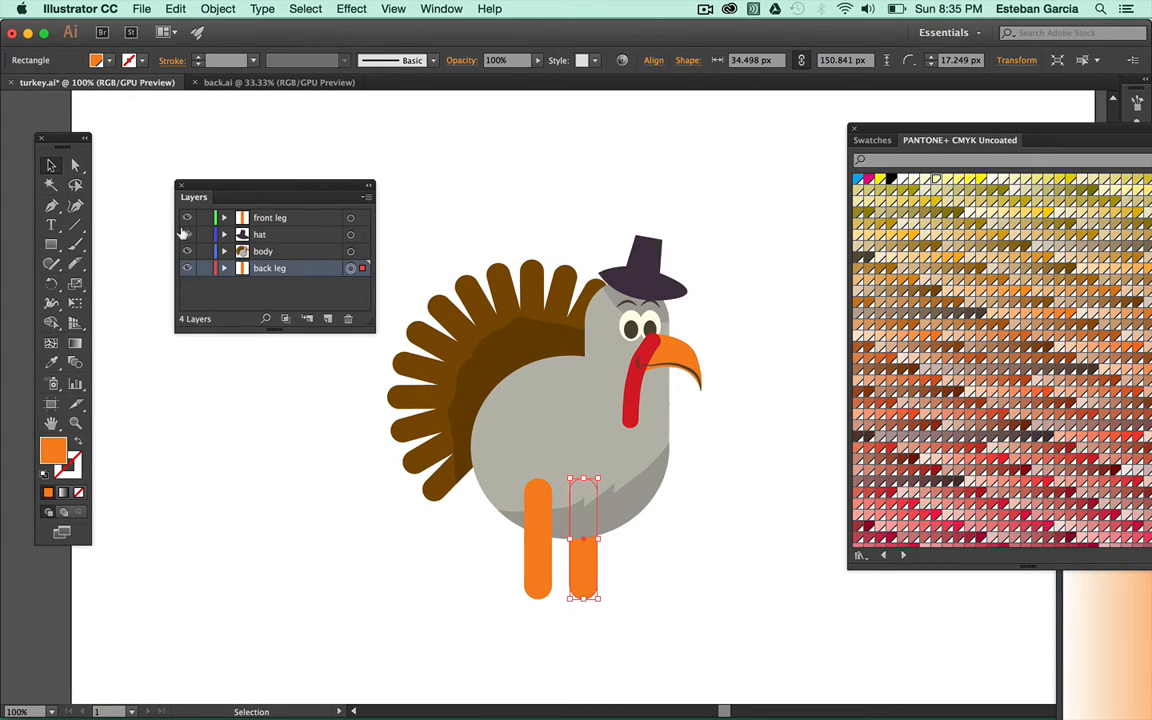
{"action": "left_click", "coordinate": [186, 268]}
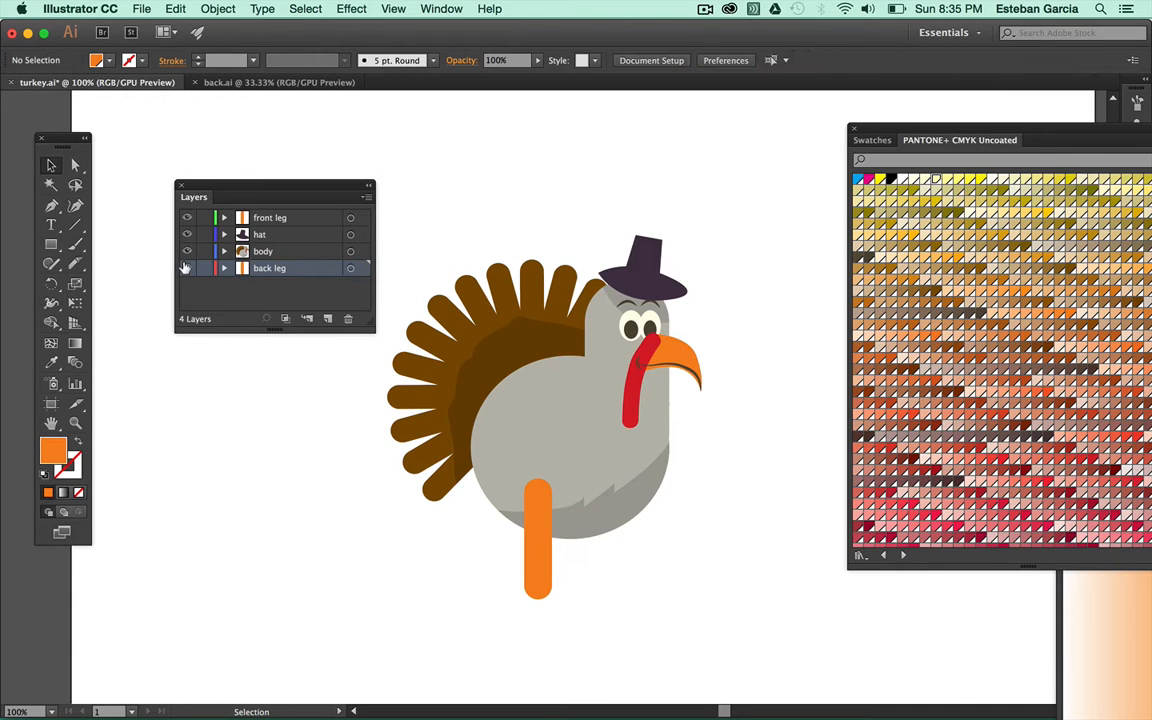
{"action": "left_click", "coordinate": [186, 268]}
Tilt the front leg to about 349° and angle the back leg into a stride
{"action": "left_click", "coordinate": [531, 561]}
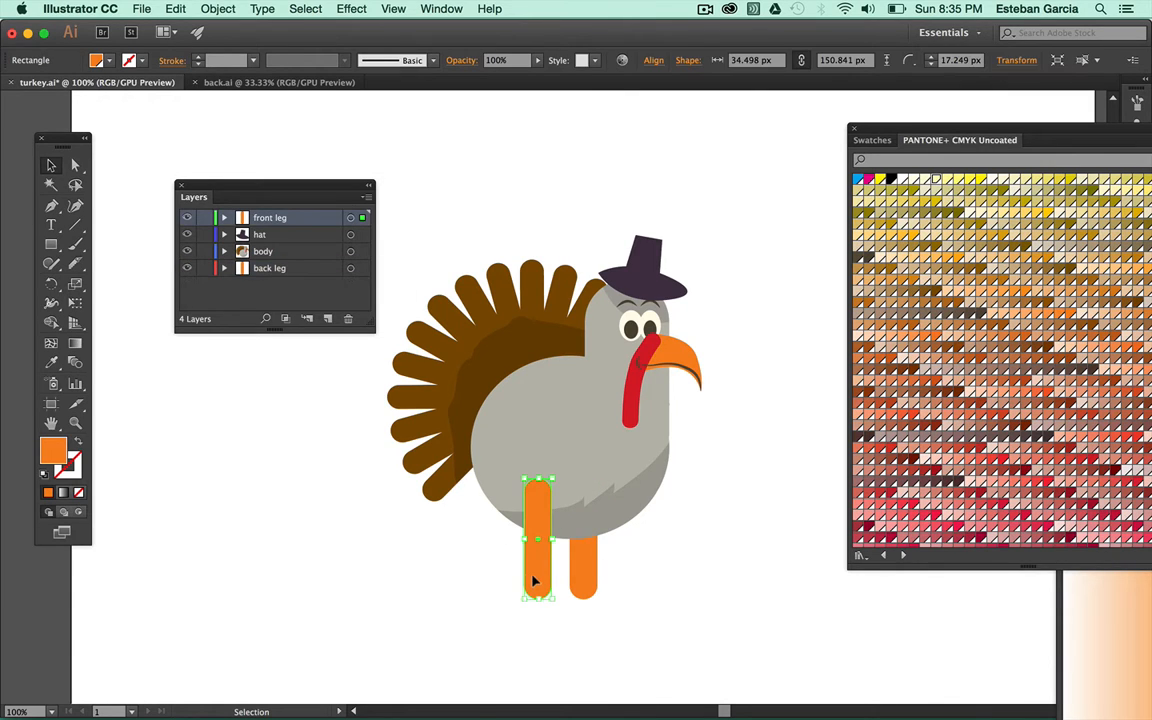
{"action": "left_click_drag", "start_coordinate": [551, 602], "coordinate": [594, 598]}
{"action": "left_click", "coordinate": [583, 575]}
{"action": "left_click", "coordinate": [599, 609]}
{"action": "left_click", "coordinate": [588, 602]}
{"action": "left_click", "coordinate": [579, 578]}
{"action": "left_click", "coordinate": [600, 579]}
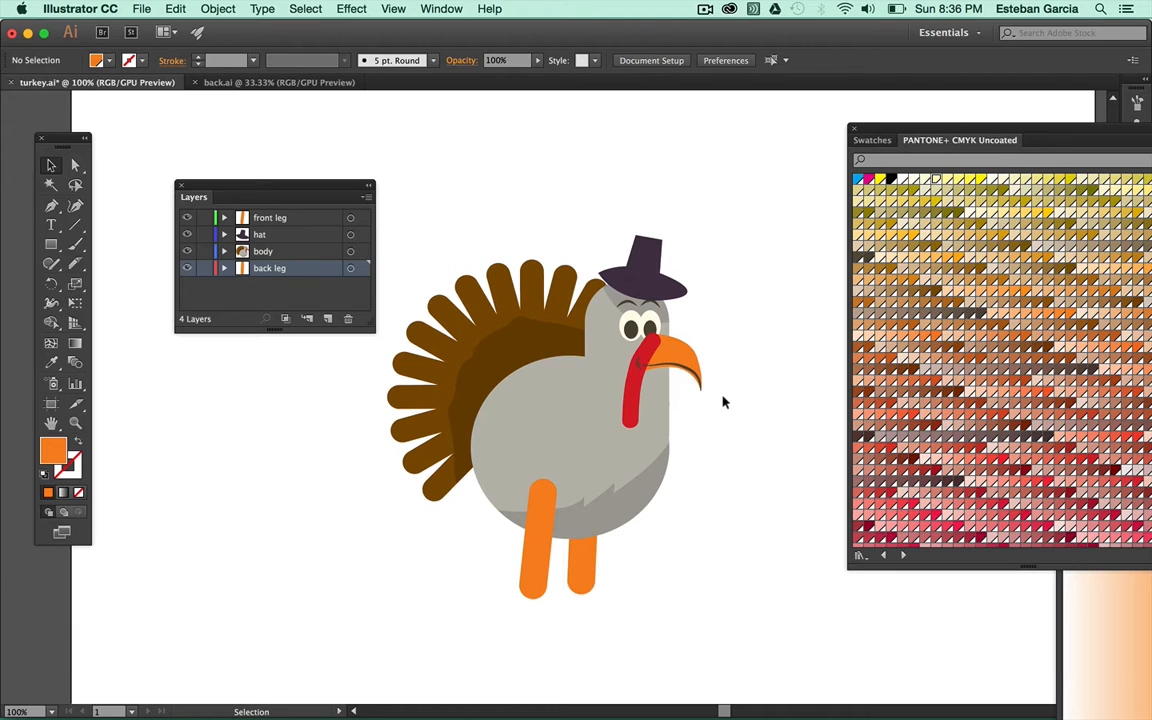
{"action": "left_click", "coordinate": [145, 7]}
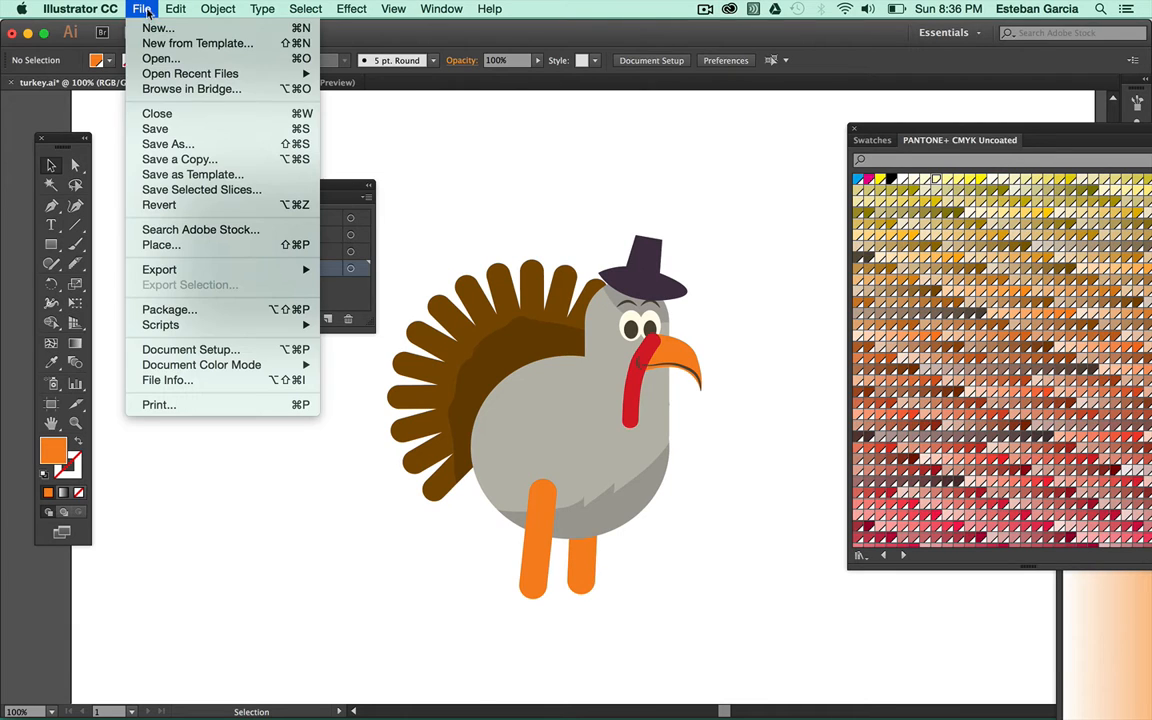
Save the drawing as turkey.ai in the walkcycle folder with default Illustrator CC options
{"action": "left_click", "coordinate": [193, 145]}
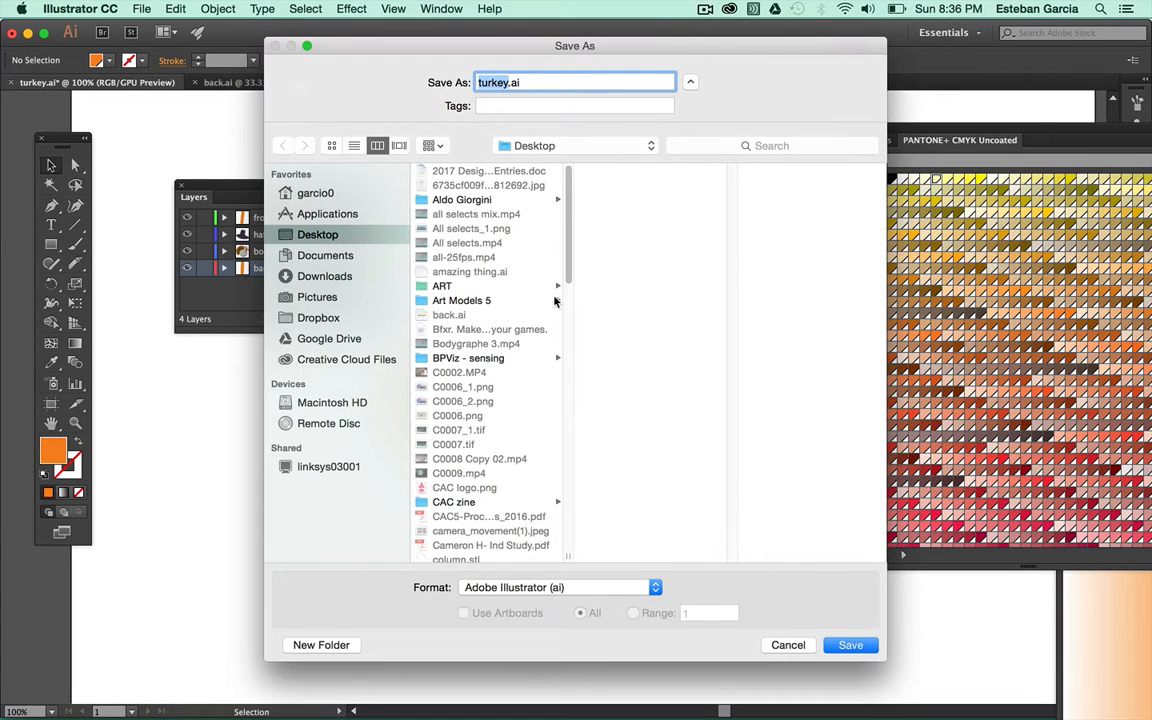
{"action": "scroll", "coordinate": [565, 292], "scroll_direction": "down", "scroll_amount": 3}
{"action": "left_click_drag", "start_coordinate": [566, 292], "coordinate": [580, 542]}
{"action": "left_click", "coordinate": [510, 471]}
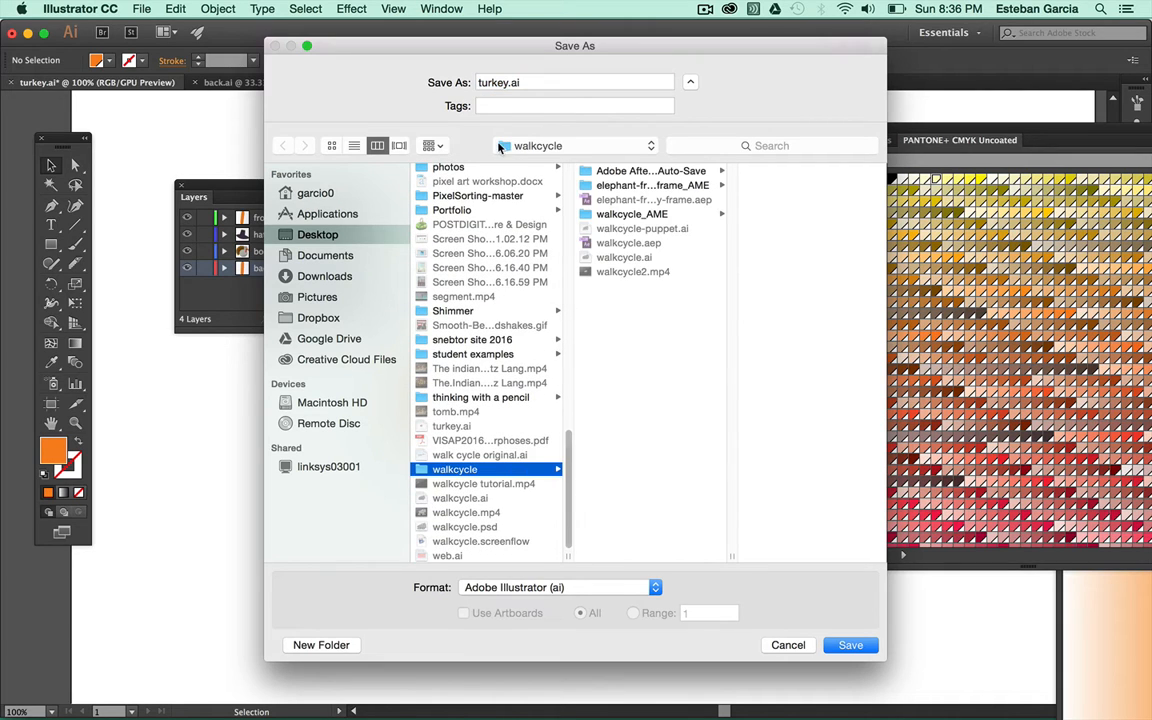
{"action": "double_click", "coordinate": [508, 82]}
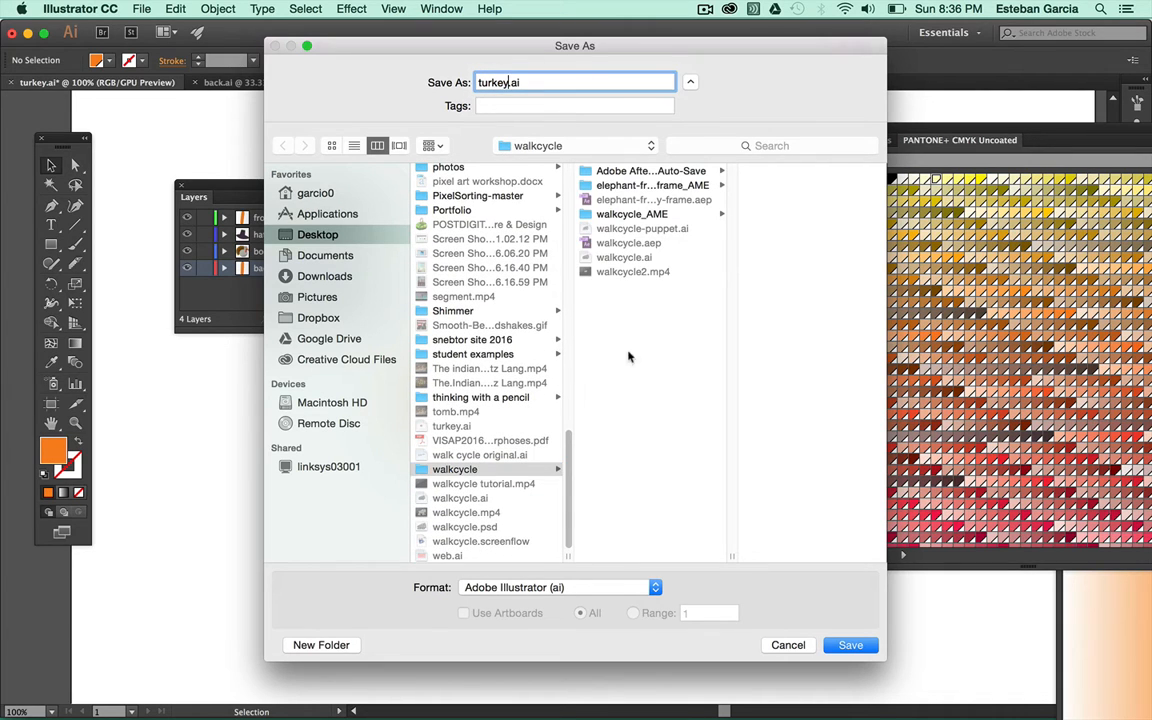
{"action": "left_click", "coordinate": [850, 645]}
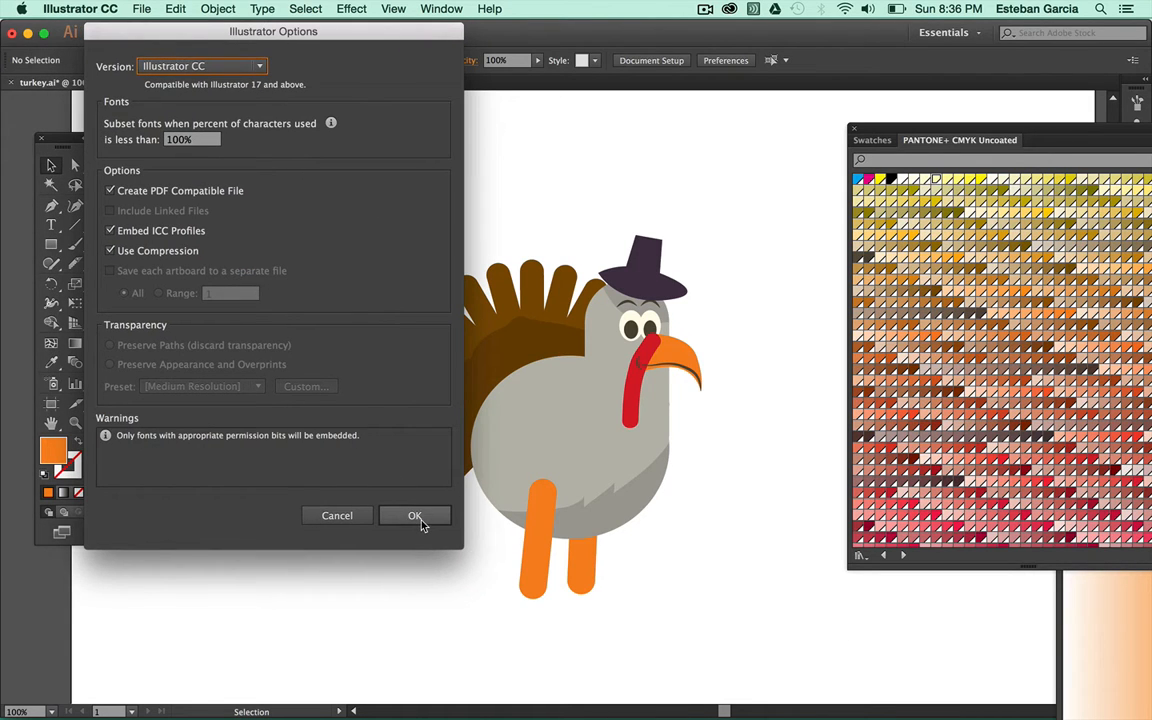
{"action": "left_click", "coordinate": [400, 513]}
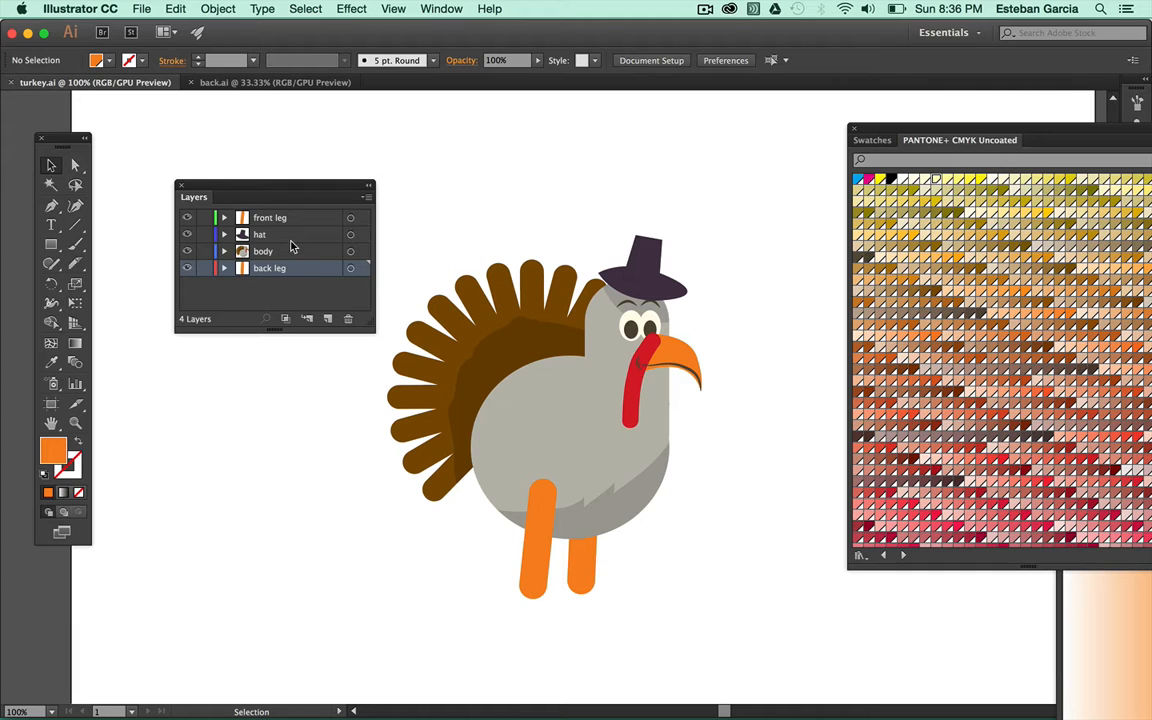
In After Effects, import turkey.ai as Composition - Retain Layer Sizes
{"action": "key", "text": "super+Tab"}
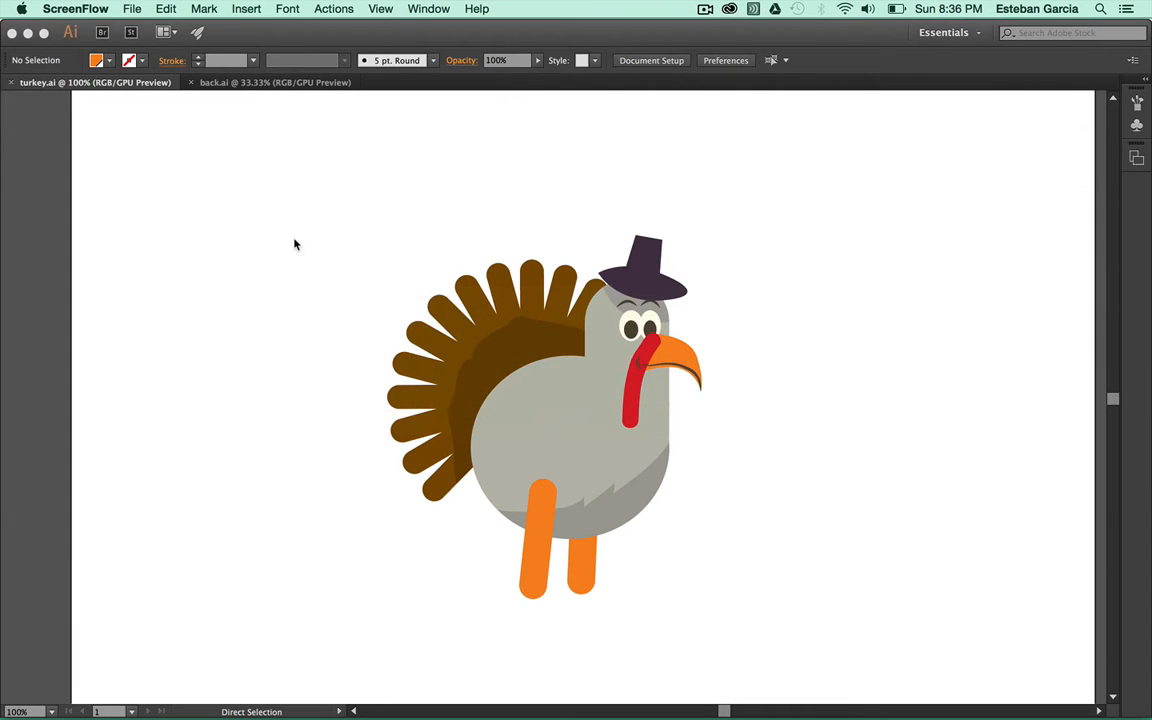
{"action": "key", "text": "super+Tab"}
{"action": "key", "text": "super+Tab"}
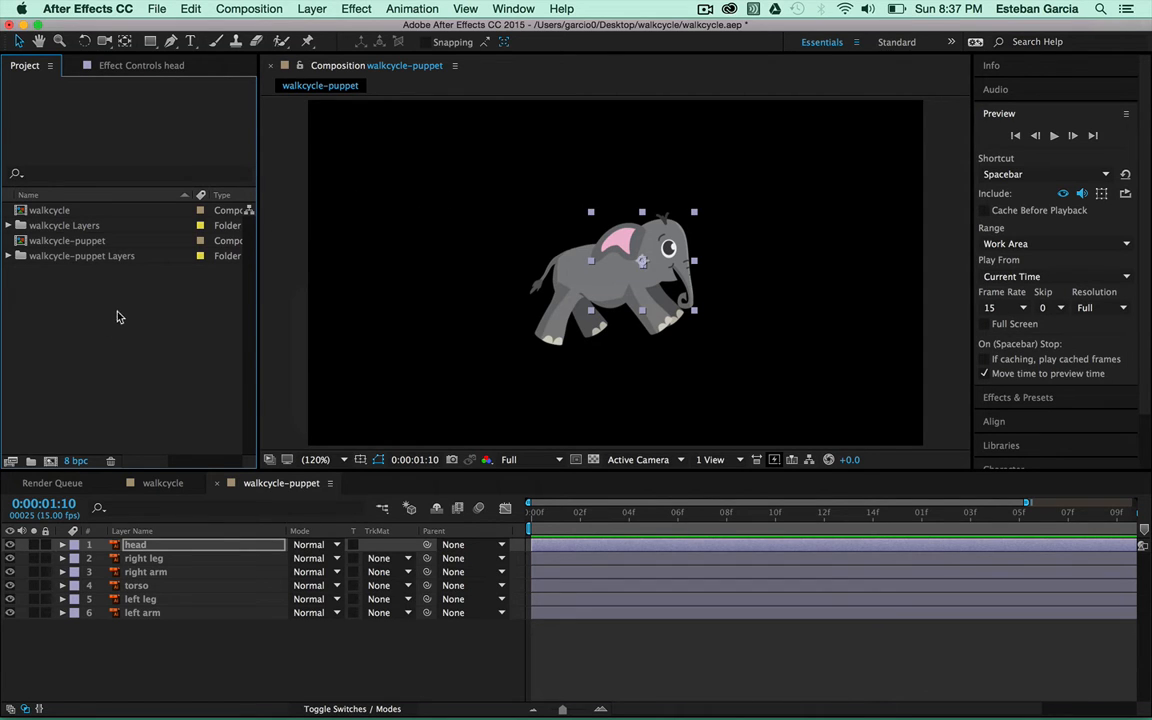
{"action": "right_click", "coordinate": [39, 299]}
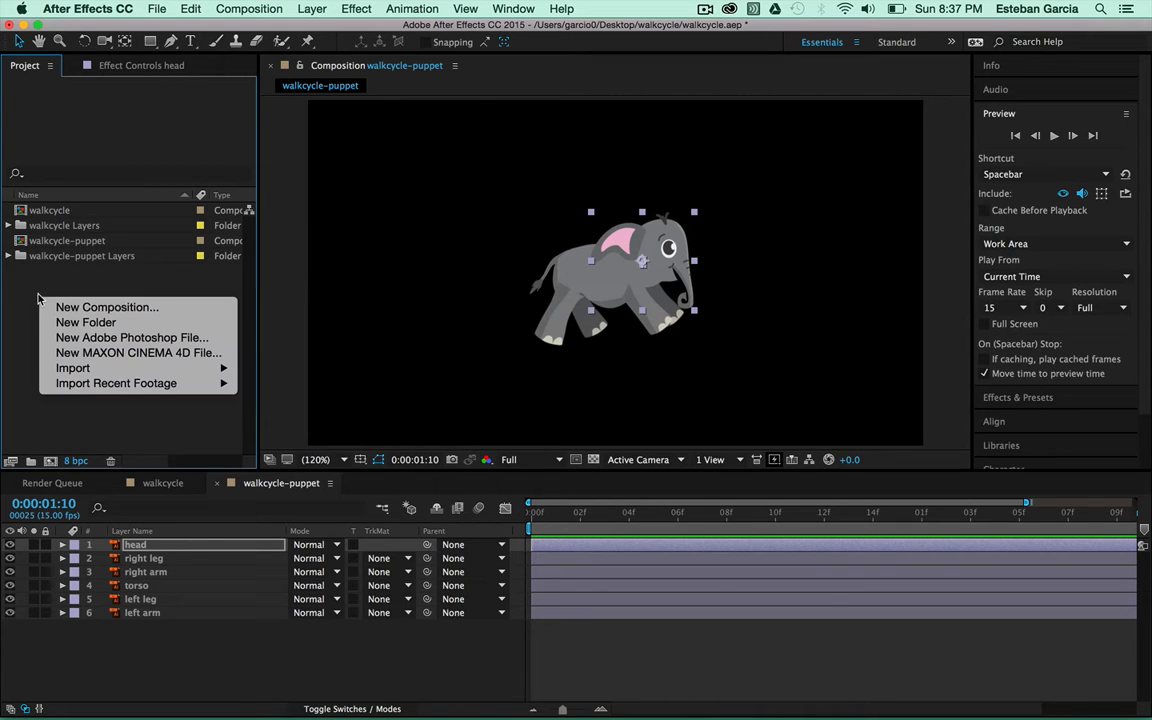
{"action": "mouse_move", "coordinate": [120, 368]}
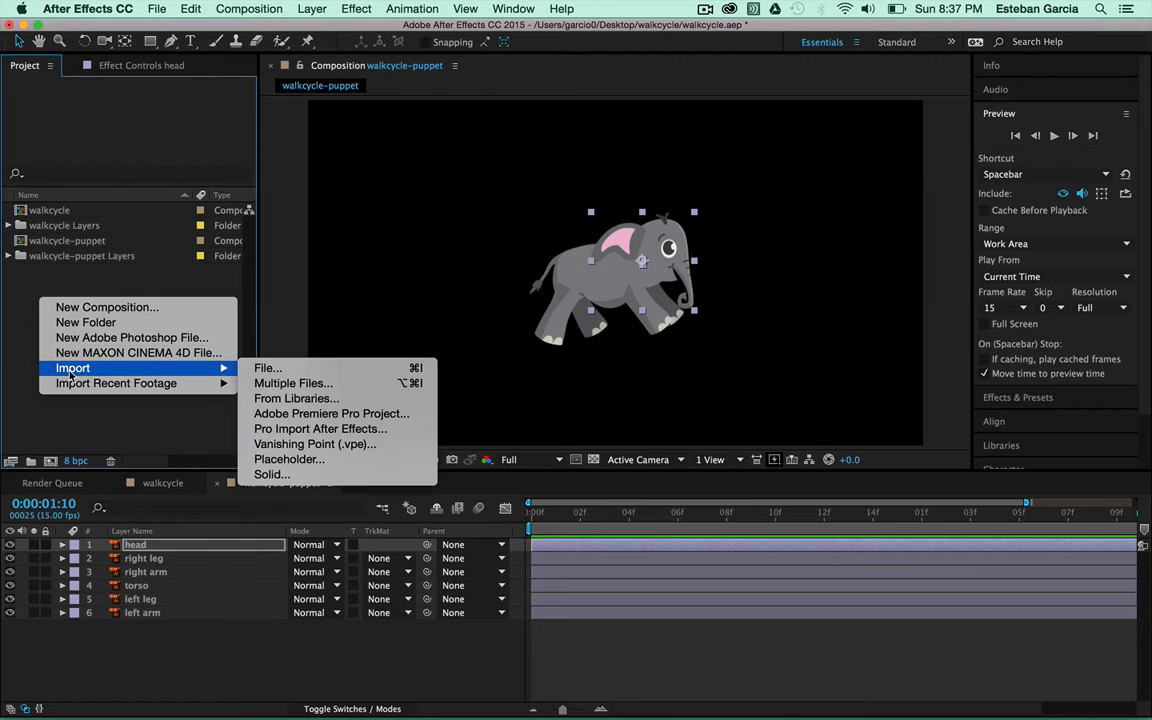
{"action": "left_click", "coordinate": [276, 372]}
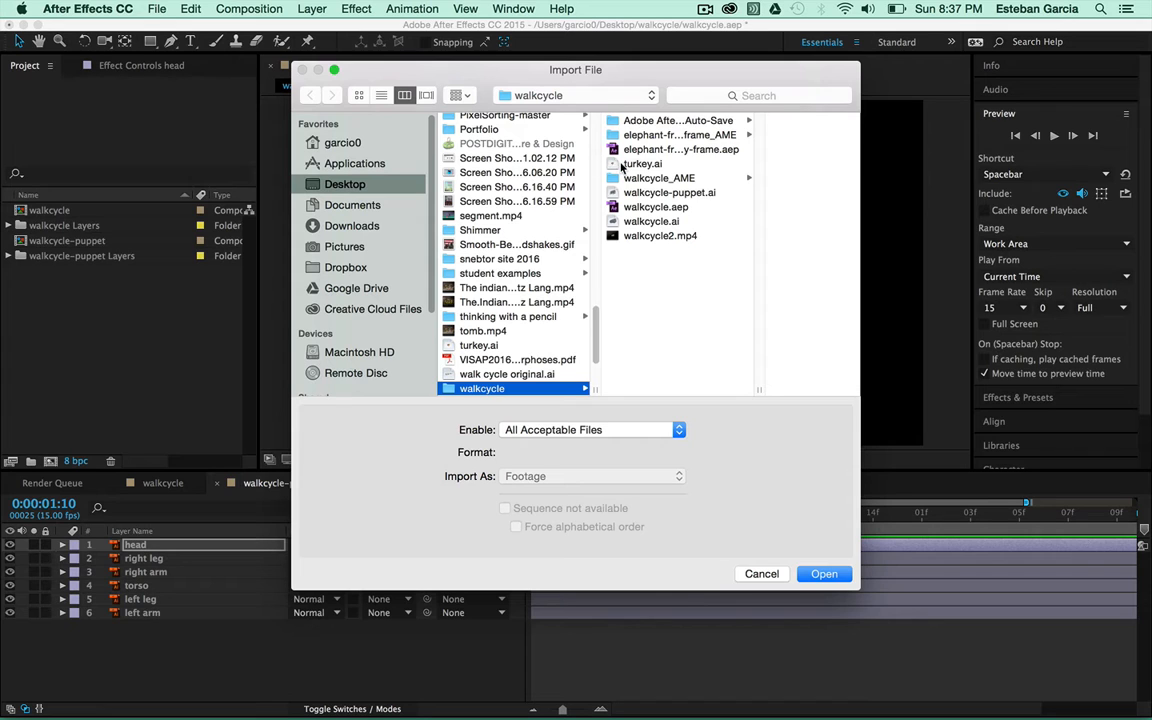
{"action": "left_click", "coordinate": [631, 168]}
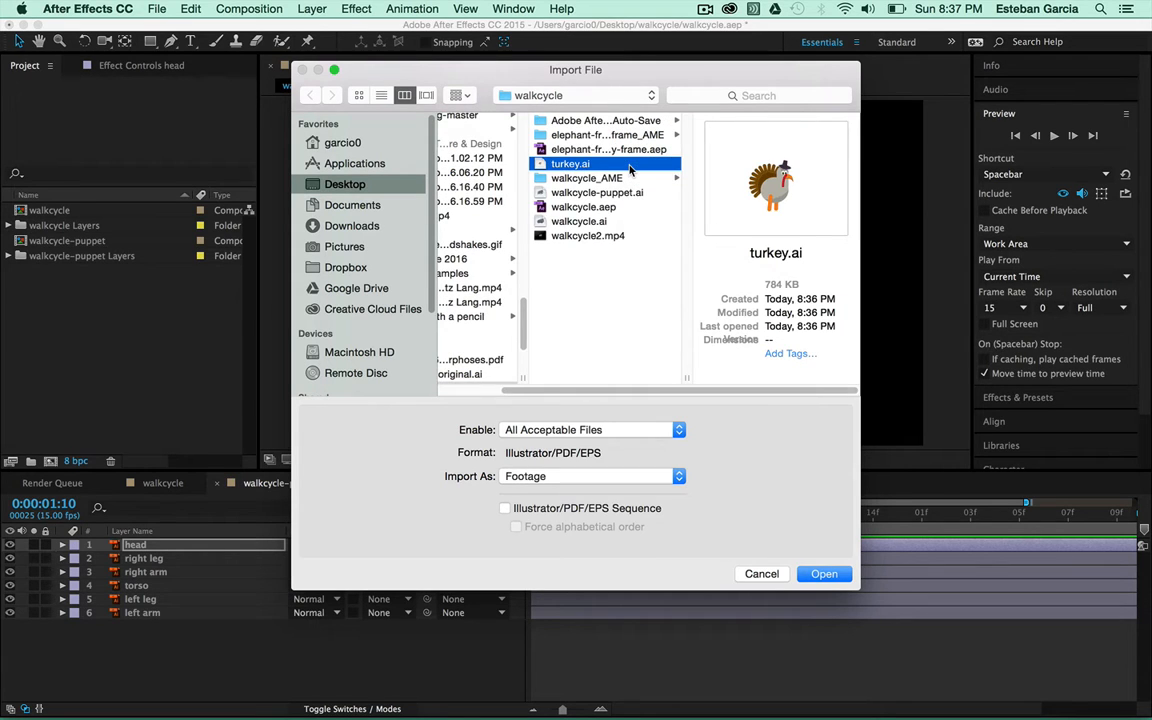
{"action": "left_click", "coordinate": [679, 478]}
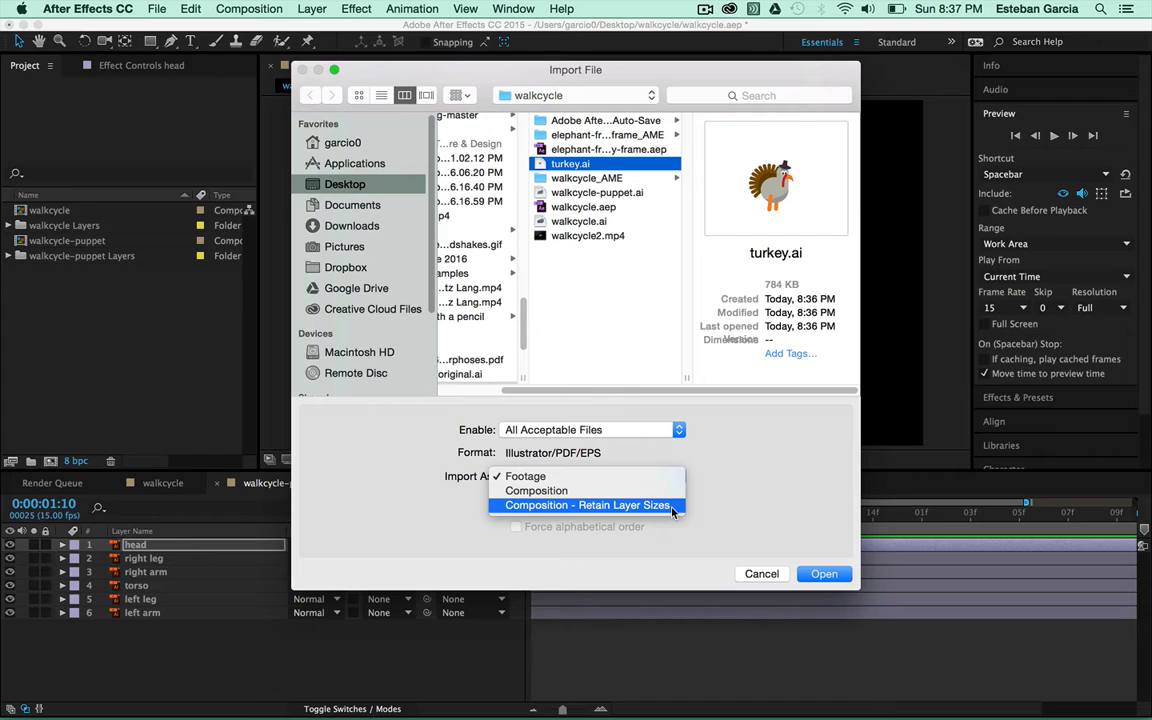
{"action": "left_click", "coordinate": [673, 509]}
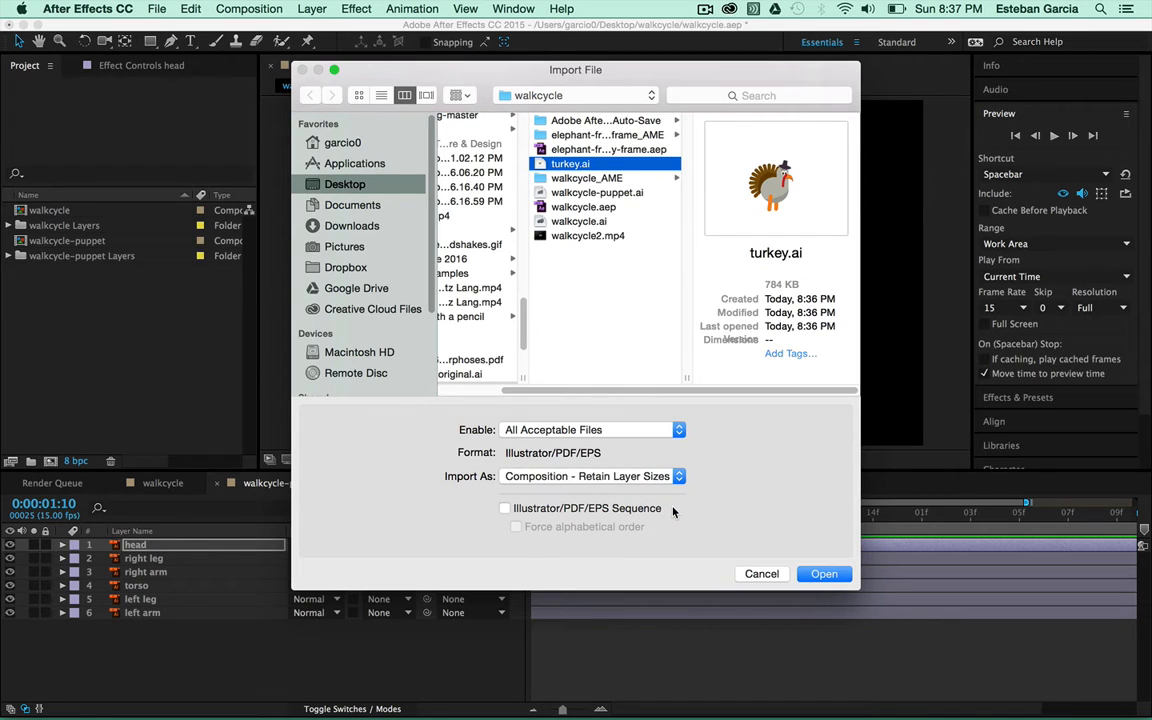
{"action": "left_click", "coordinate": [608, 476]}
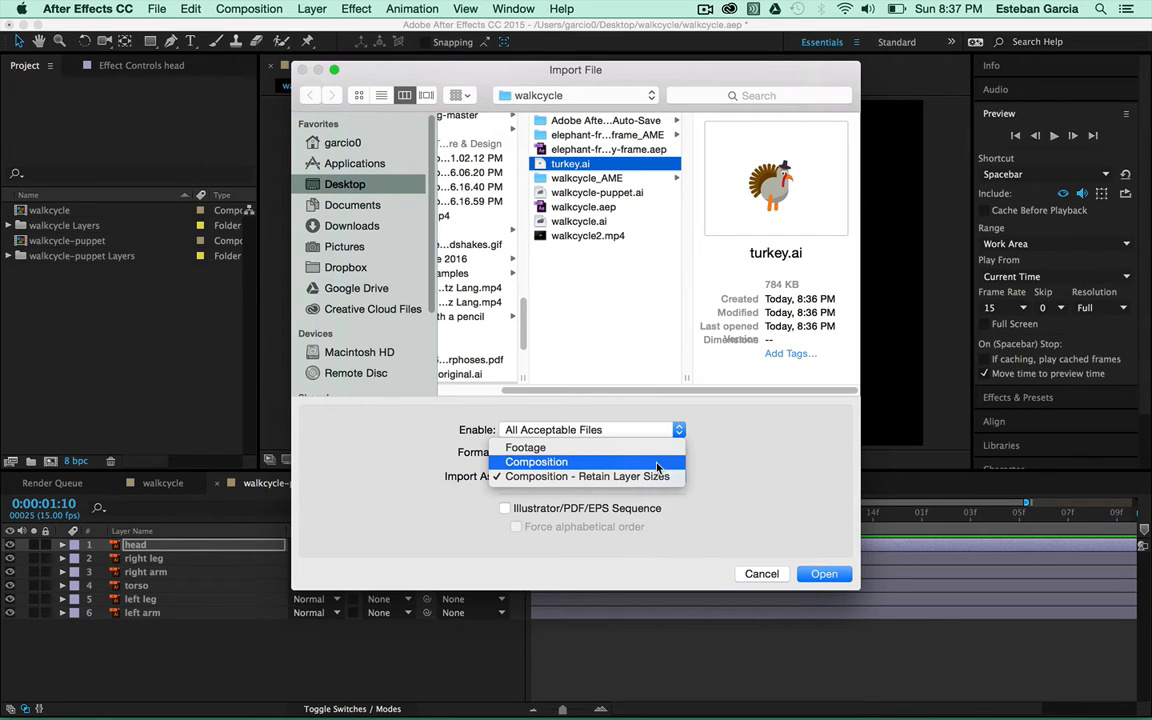
{"action": "left_click", "coordinate": [660, 483]}
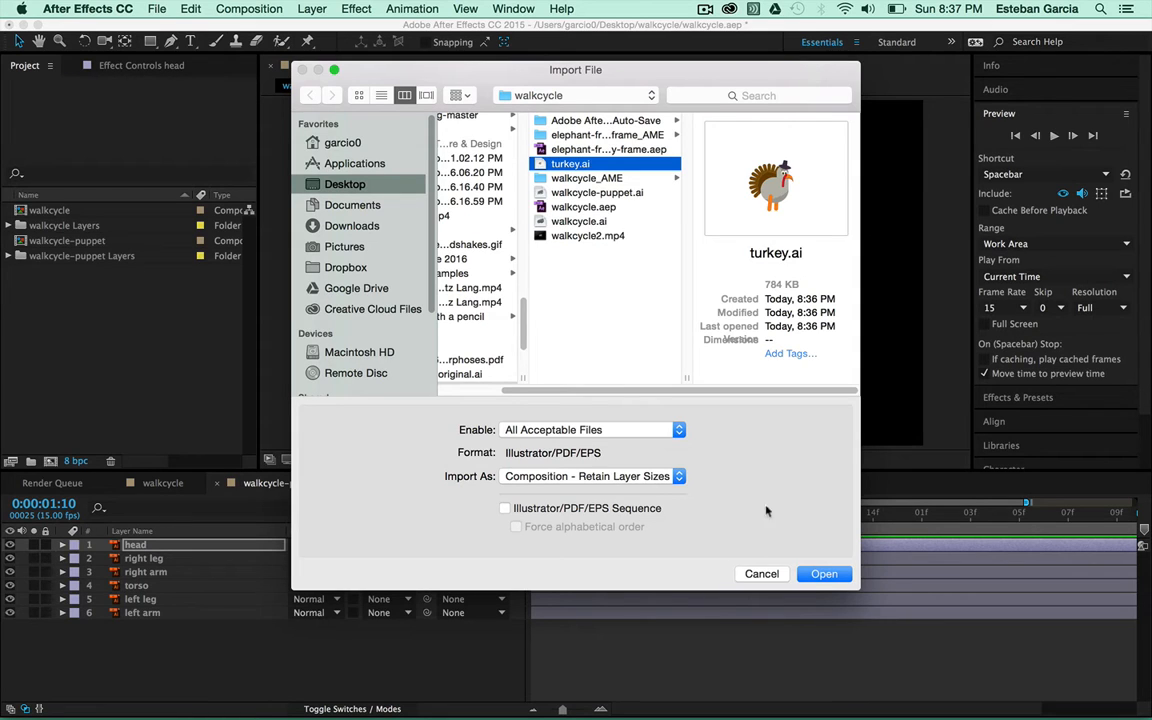
{"action": "left_click", "coordinate": [818, 576]}
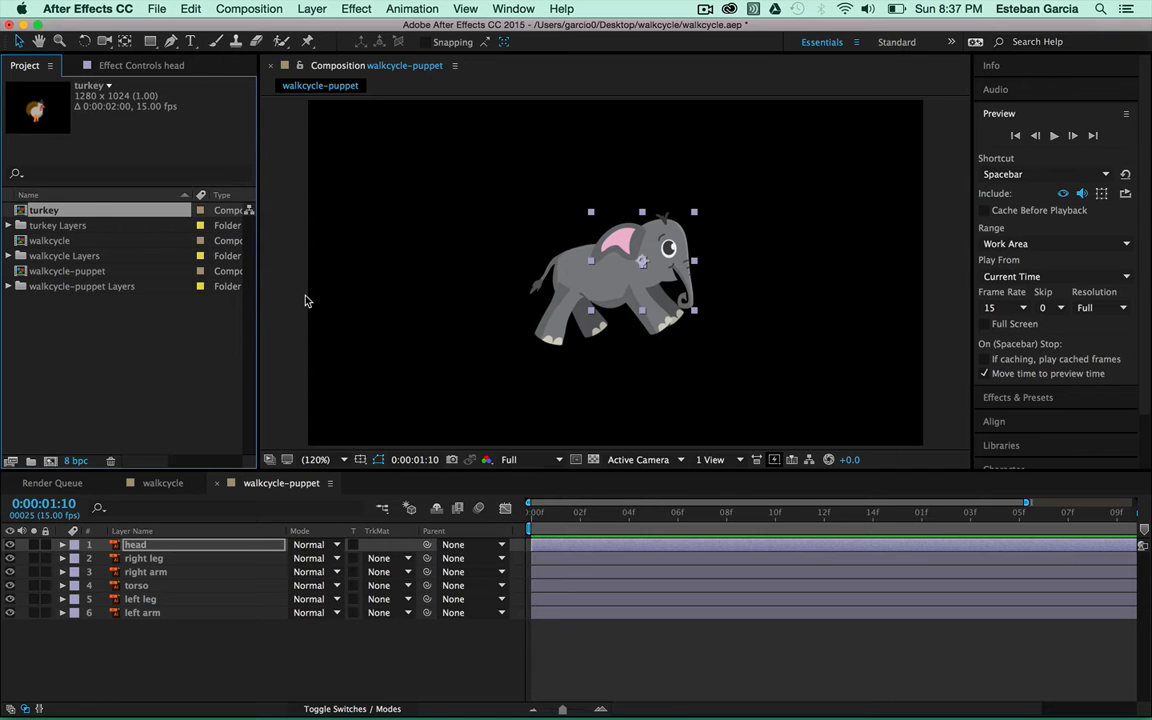
Widen the Project panel and open the turkey composition in the timeline
{"action": "left_click_drag", "start_coordinate": [258, 268], "coordinate": [357, 290]}
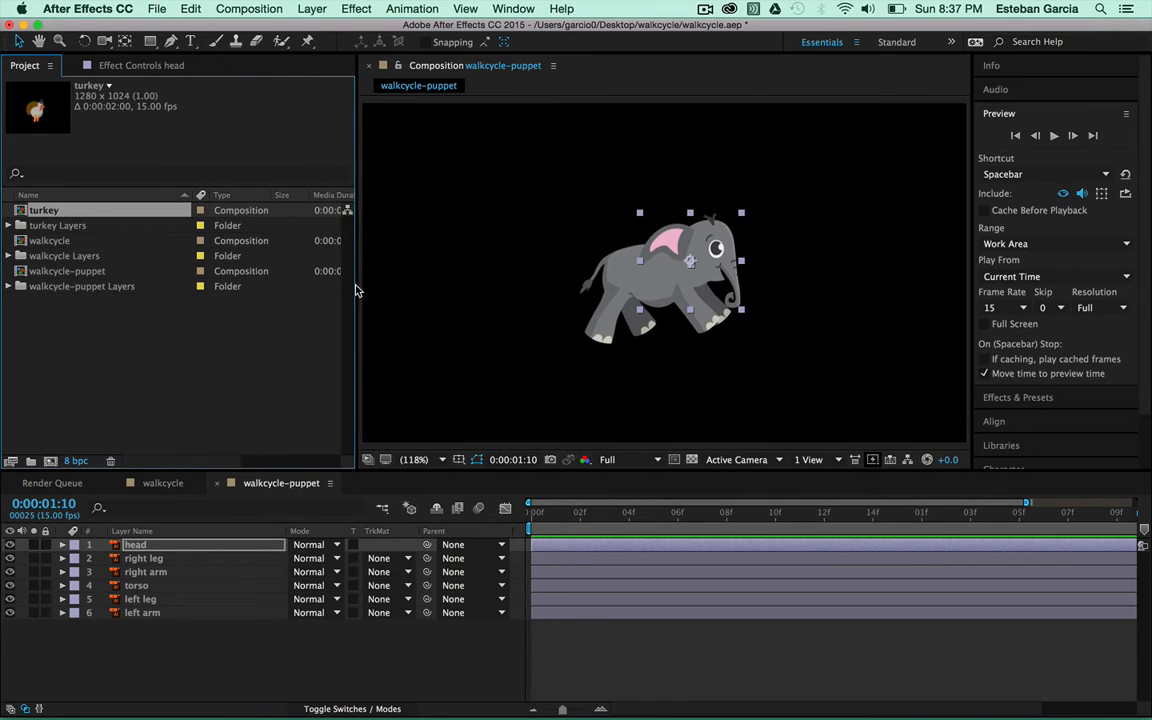
{"action": "double_click", "coordinate": [21, 213]}
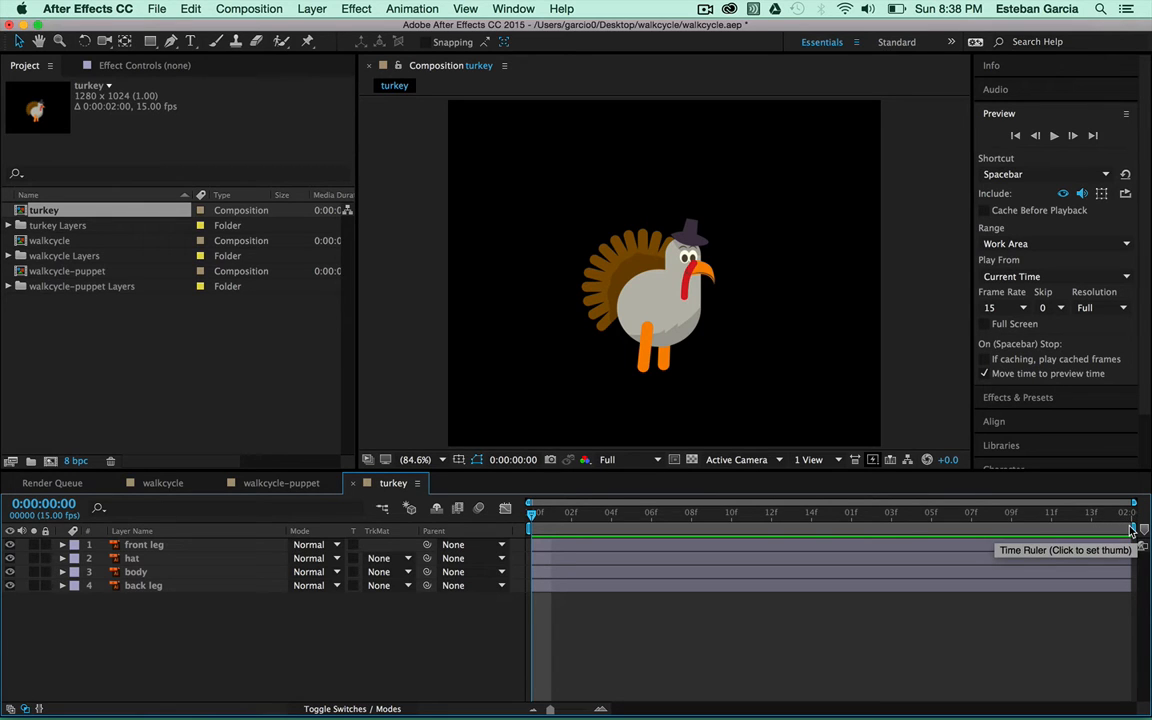
{"action": "left_click", "coordinate": [252, 10]}
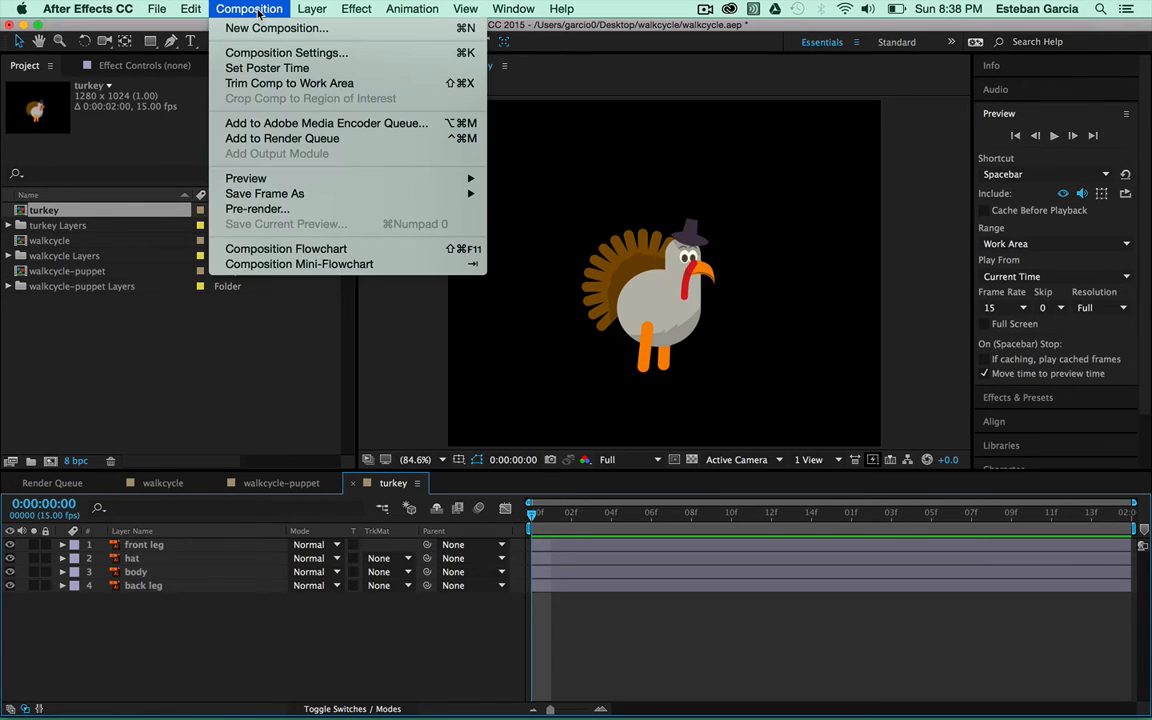
{"action": "left_click", "coordinate": [252, 52]}
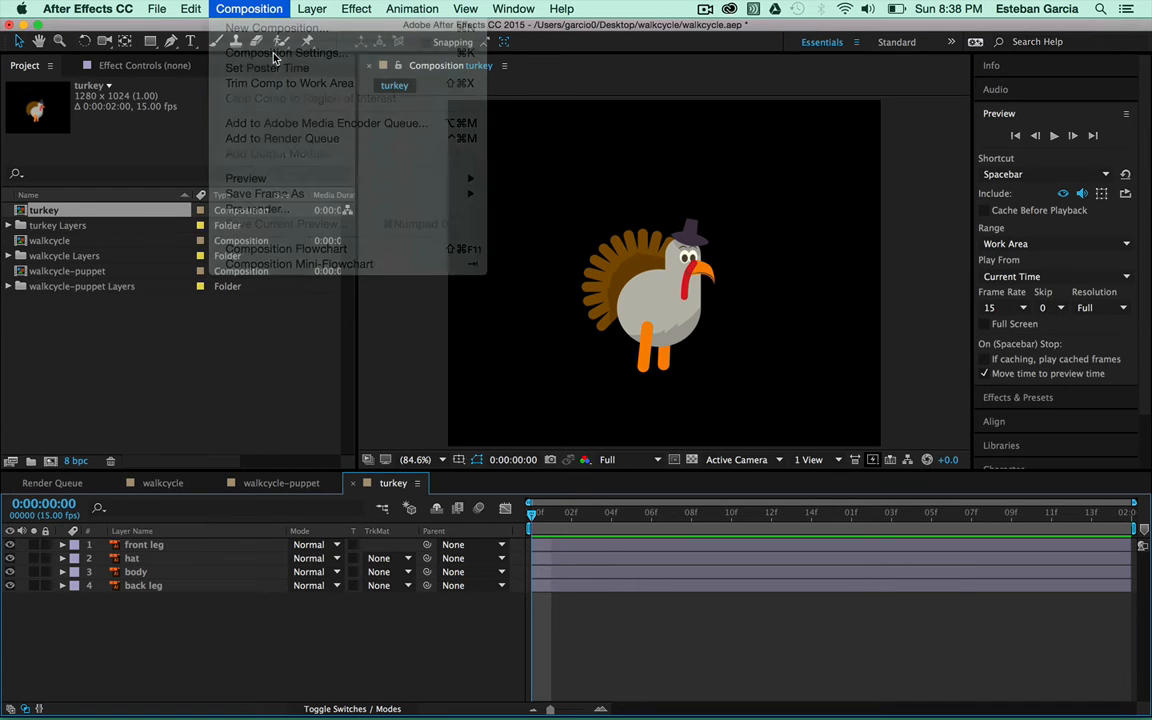
{"action": "left_click_drag", "start_coordinate": [1066, 129], "coordinate": [340, 114]}
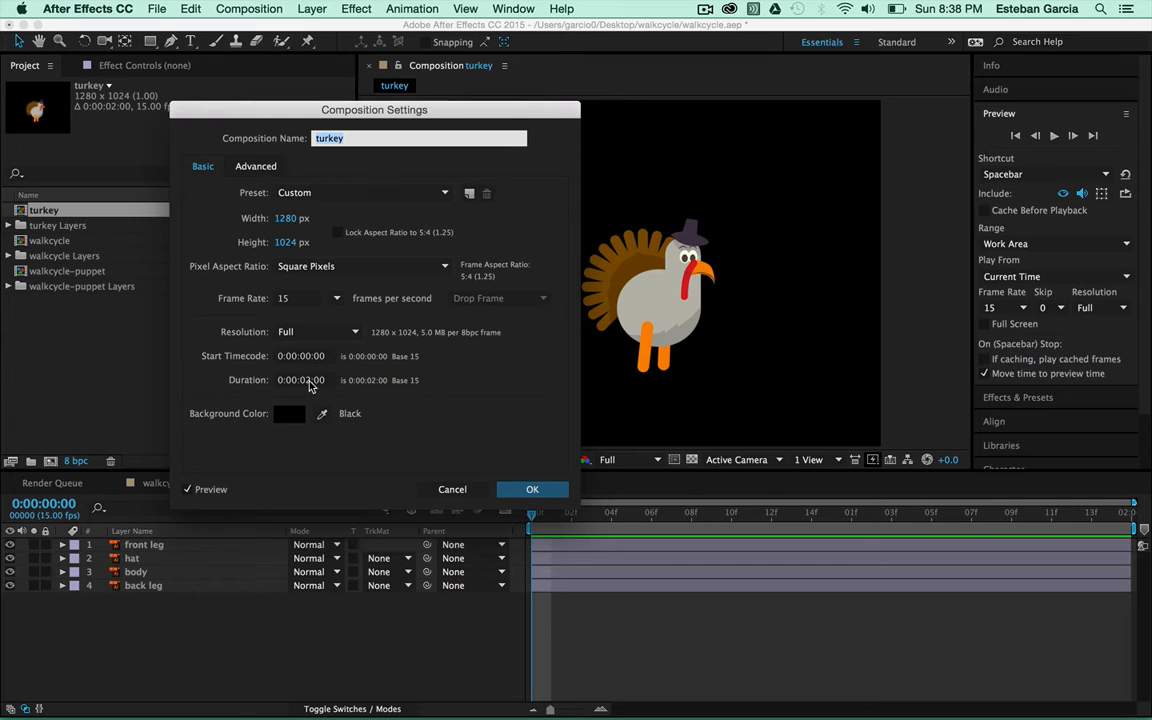
{"action": "left_click", "coordinate": [310, 382]}
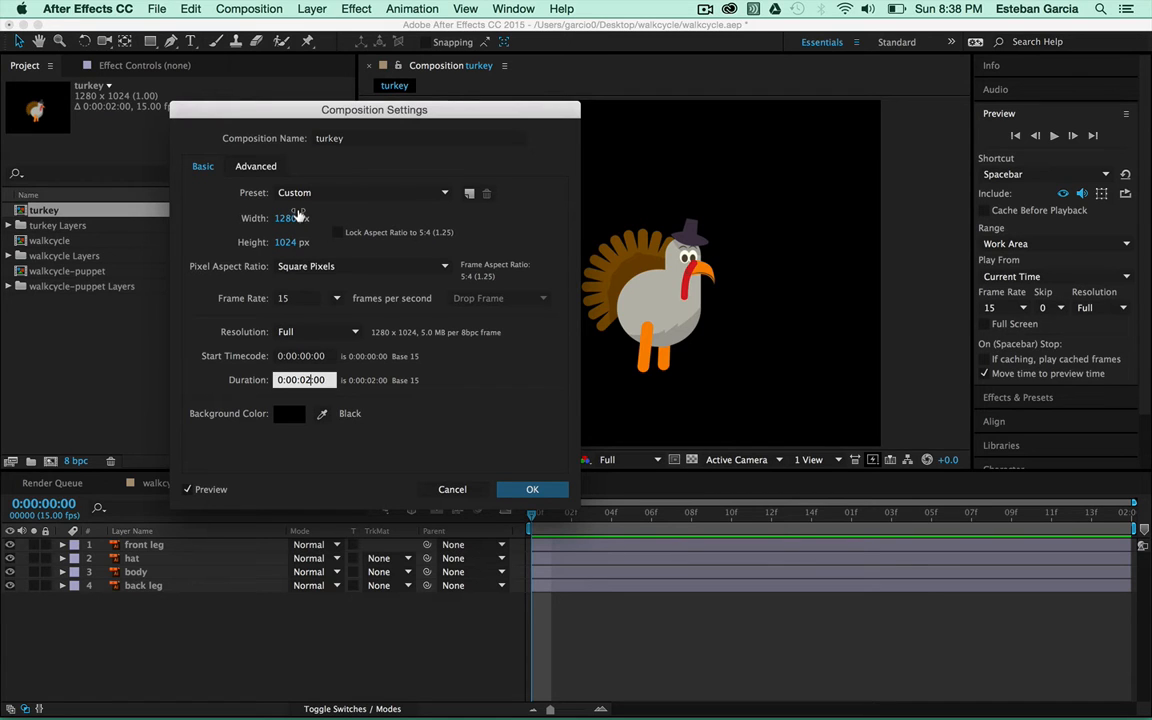
{"action": "left_click", "coordinate": [300, 299]}
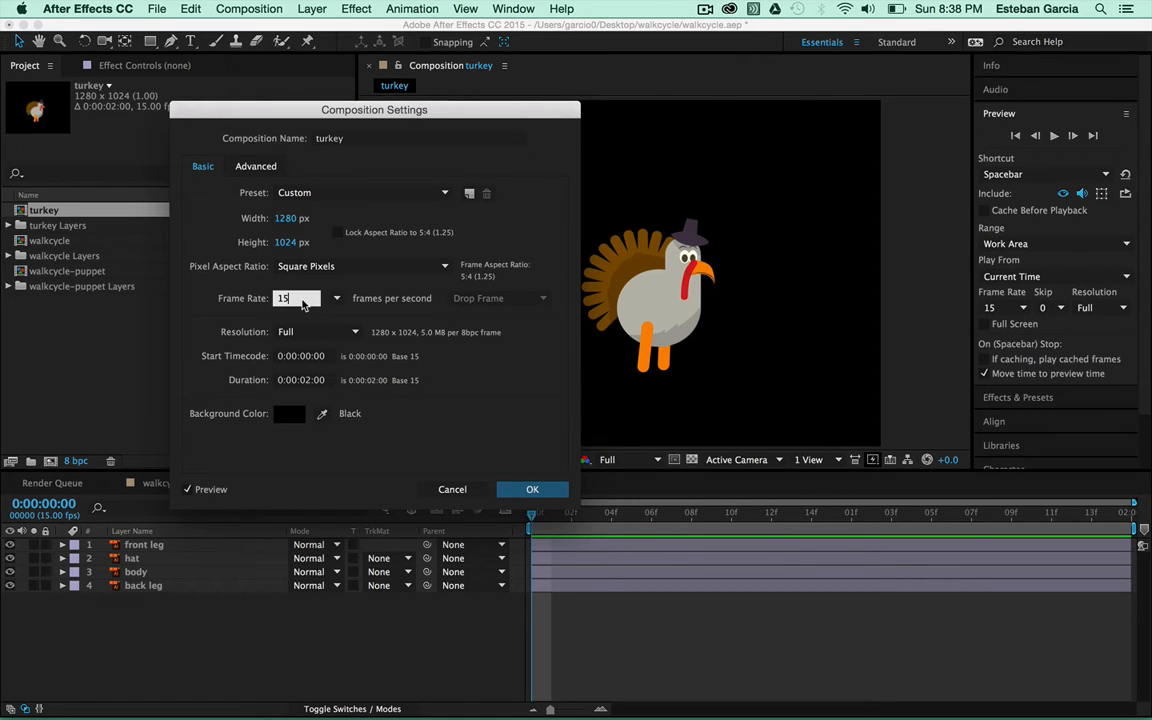
{"action": "left_click", "coordinate": [556, 491]}
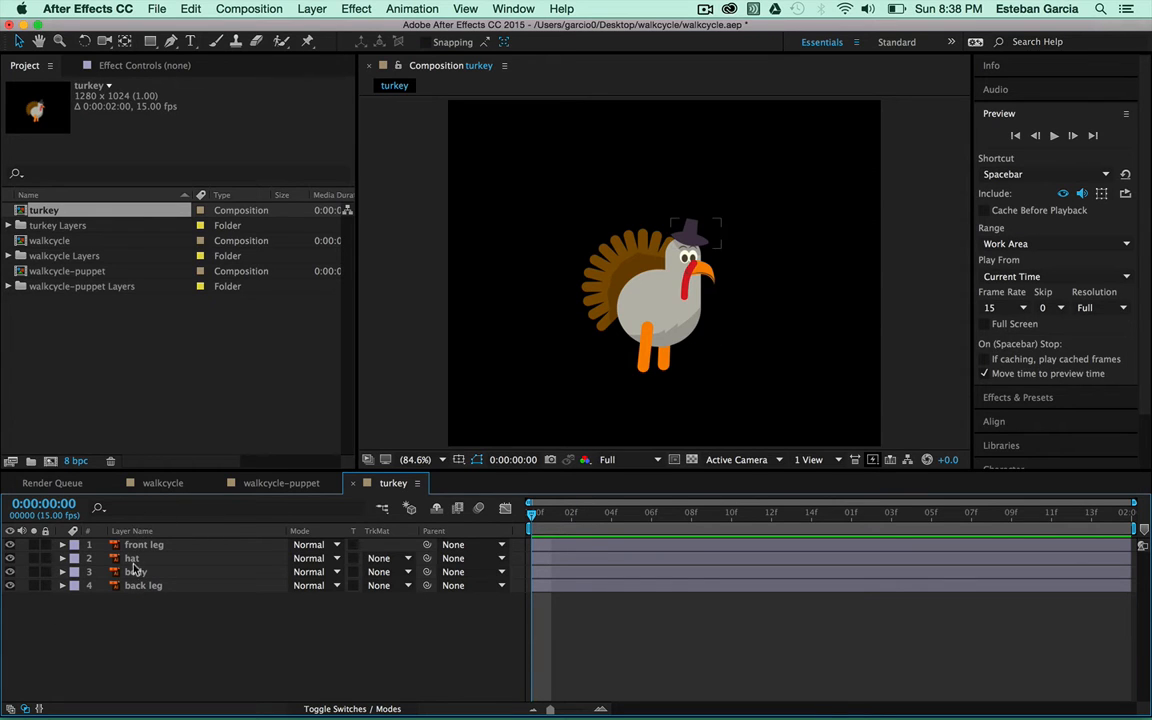
{"action": "left_click", "coordinate": [10, 545]}
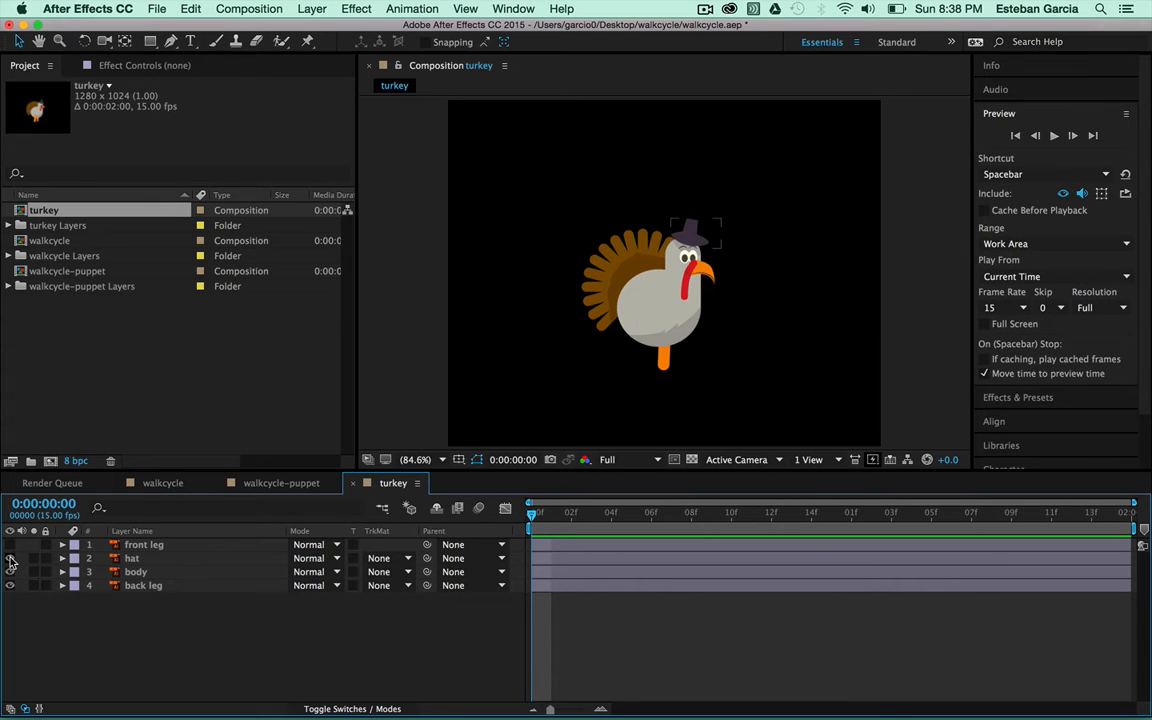
{"action": "left_click", "coordinate": [10, 545]}
{"action": "left_click", "coordinate": [10, 572]}
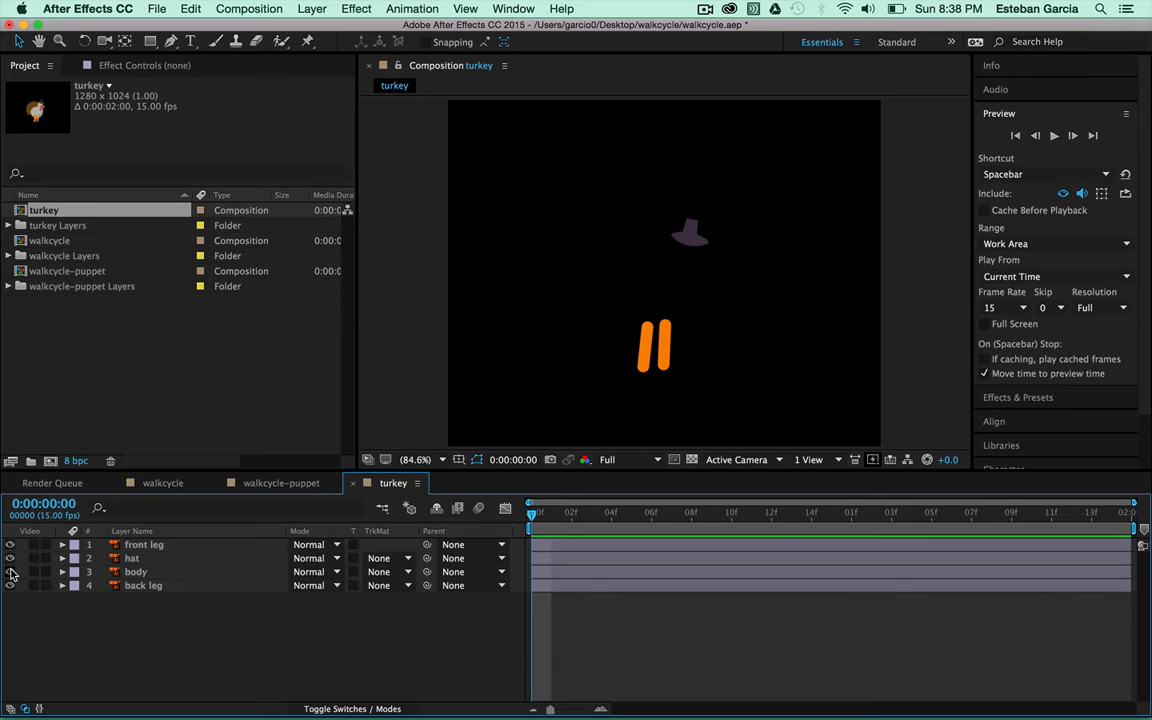
{"action": "left_click", "coordinate": [10, 572]}
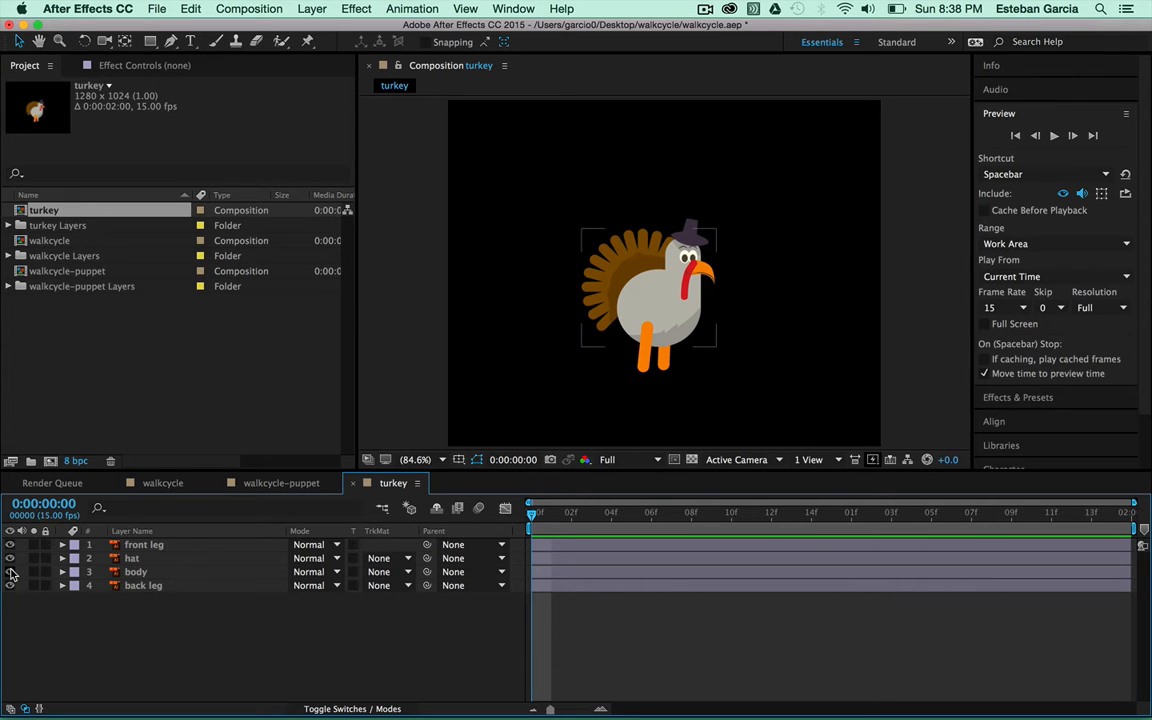
{"action": "left_click", "coordinate": [676, 322]}
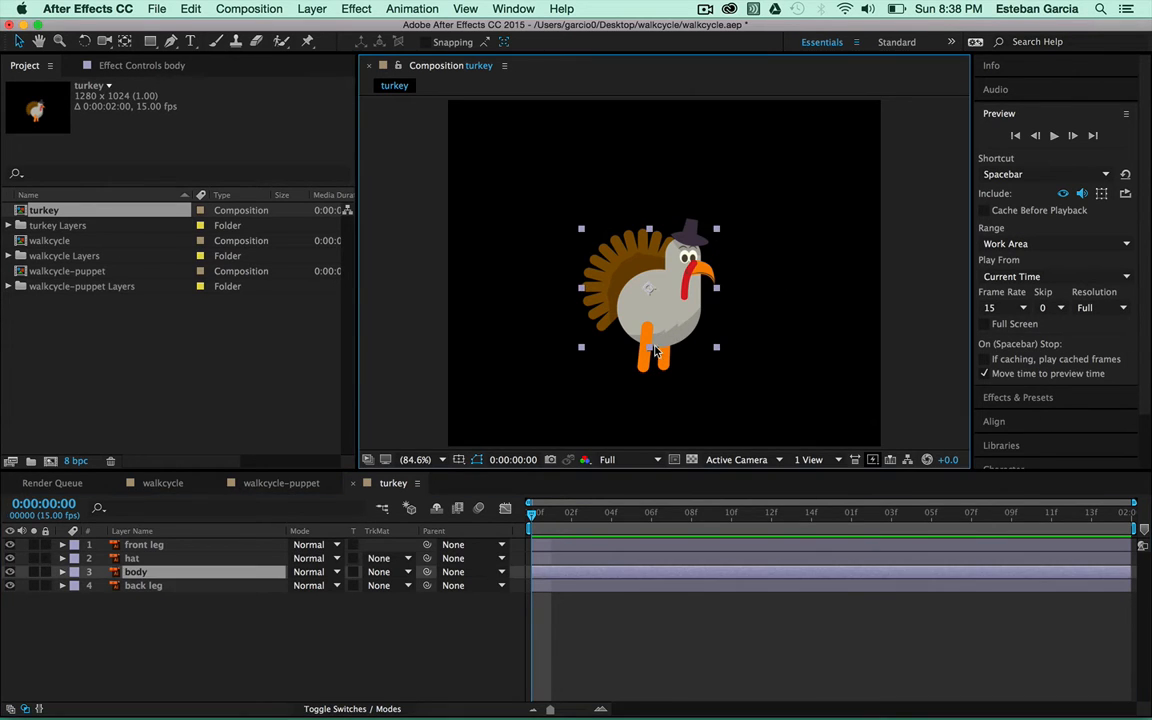
{"action": "left_click", "coordinate": [648, 350]}
{"action": "left_click", "coordinate": [650, 364]}
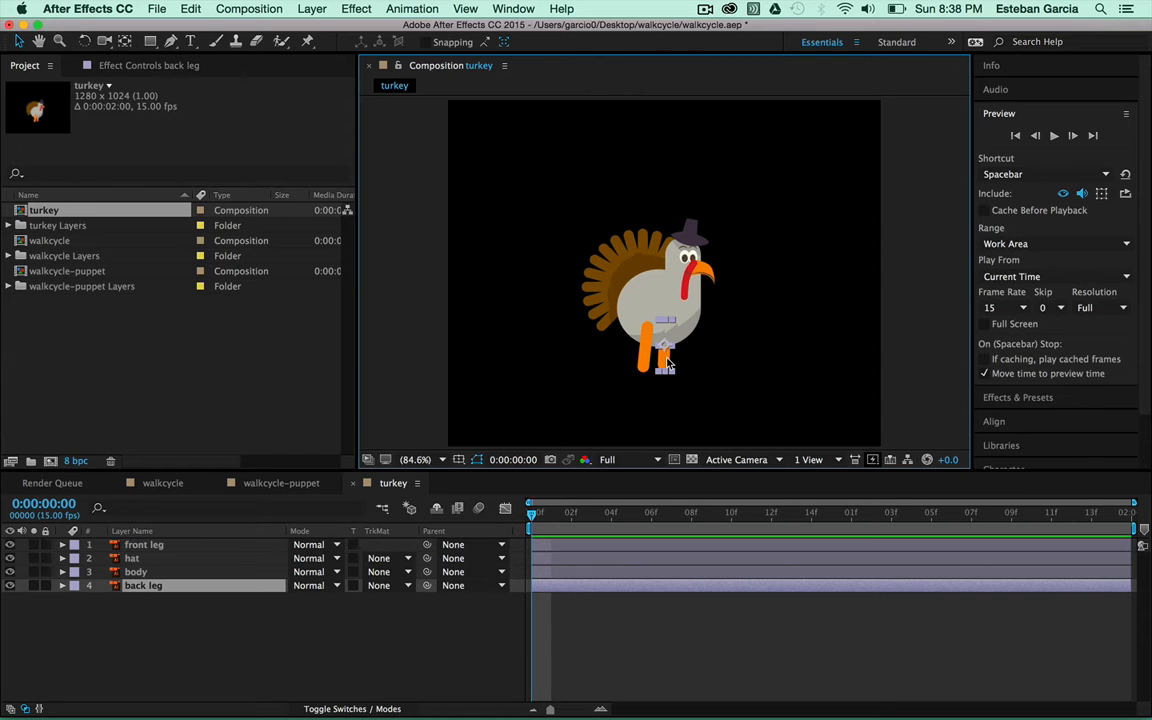
{"action": "left_click", "coordinate": [648, 364]}
{"action": "left_click", "coordinate": [666, 363]}
{"action": "left_click", "coordinate": [697, 248]}
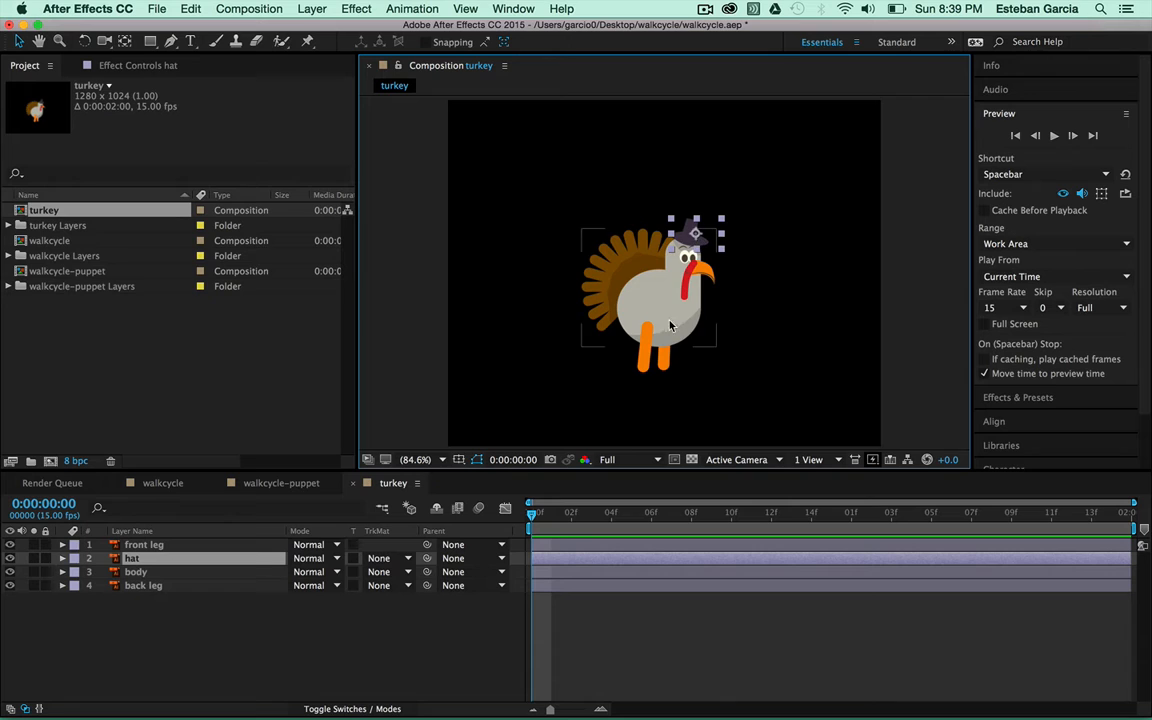
{"action": "left_click", "coordinate": [665, 368]}
{"action": "left_click", "coordinate": [648, 362]}
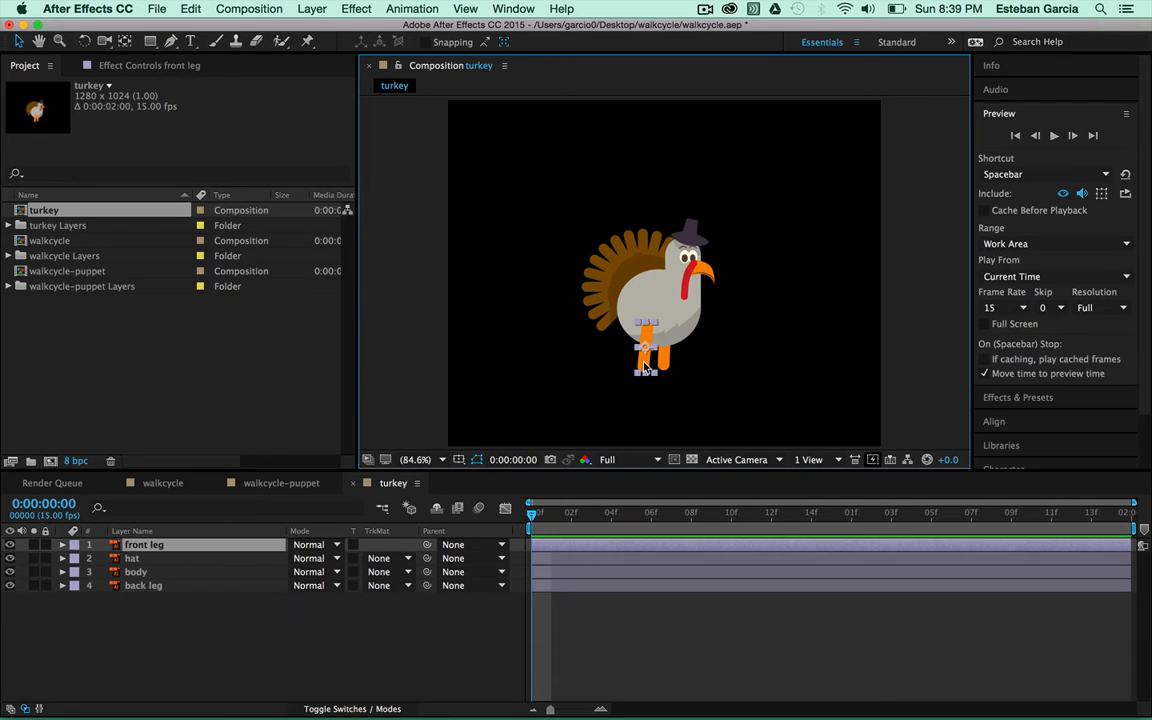
{"action": "left_click", "coordinate": [663, 358]}
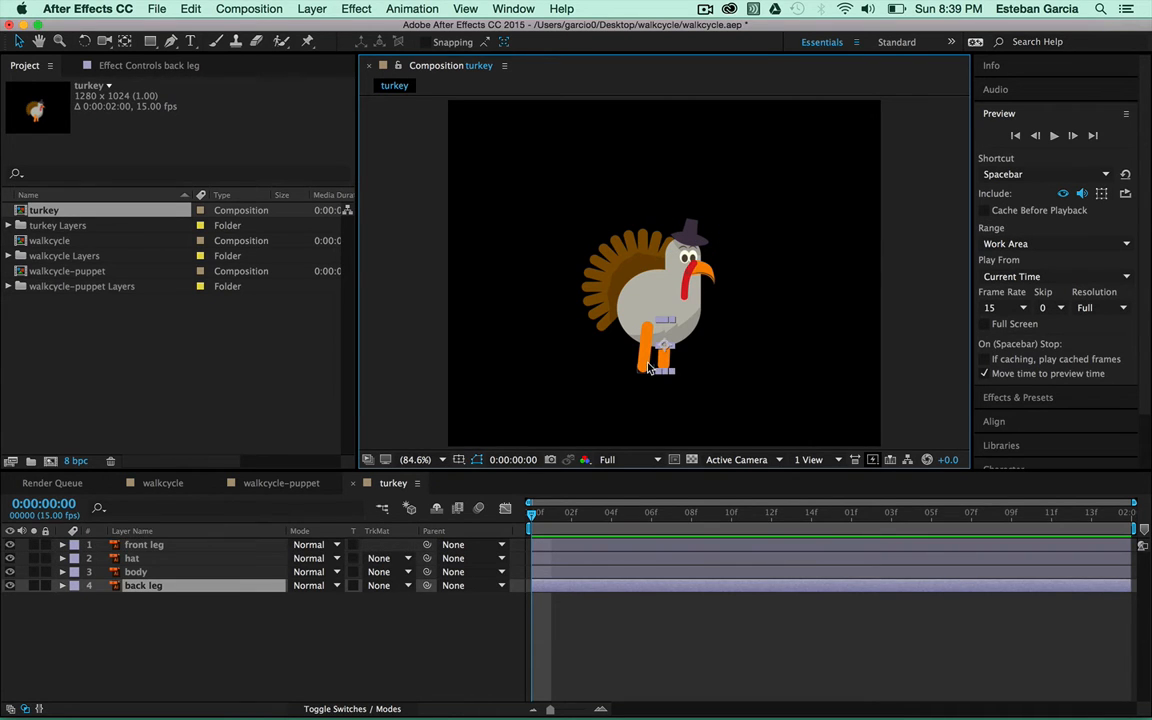
{"action": "left_click", "coordinate": [648, 366]}
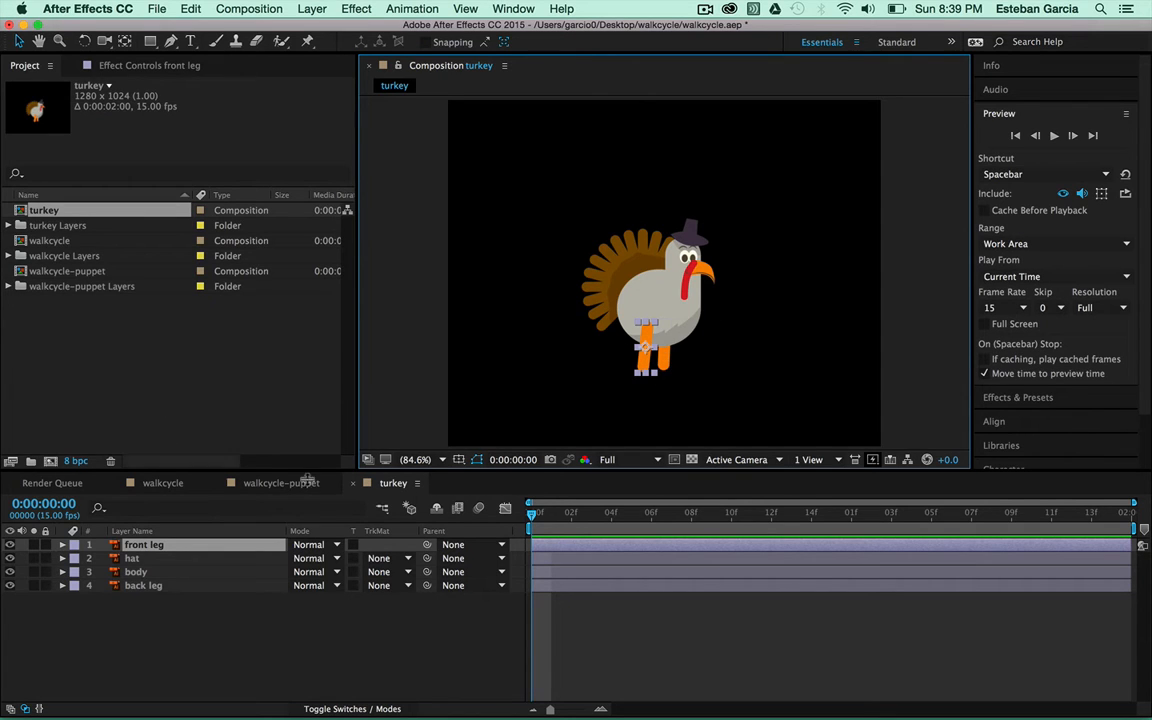
{"action": "left_click", "coordinate": [442, 460]}
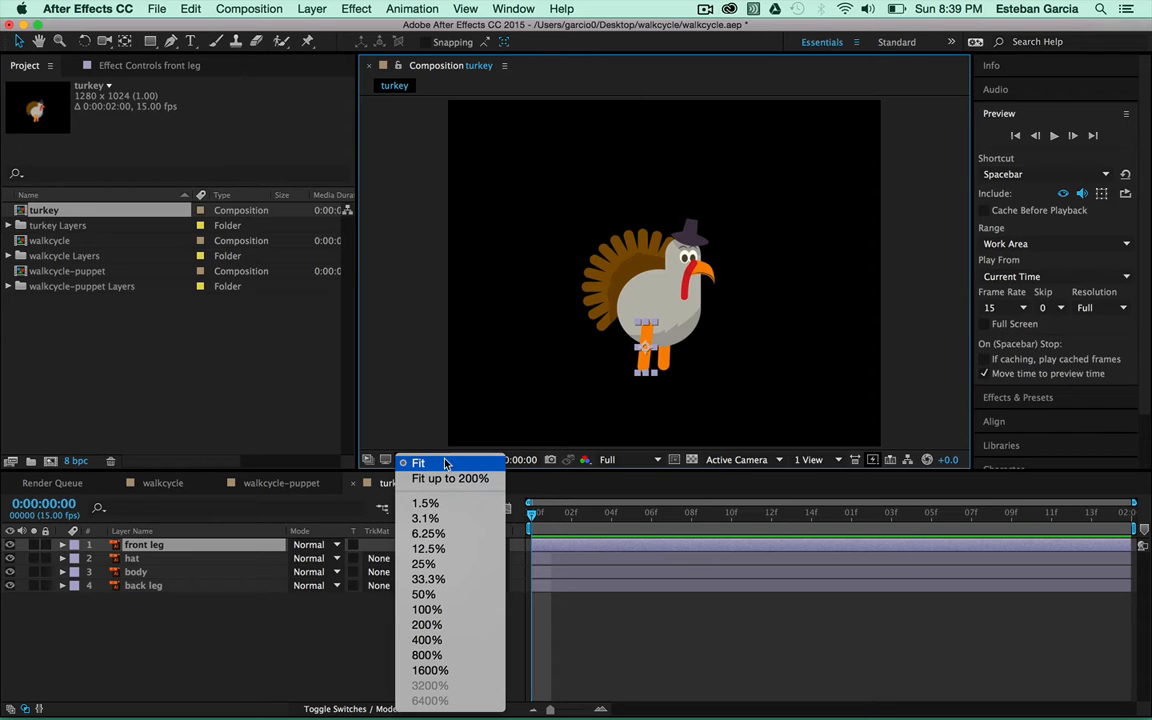
{"action": "left_click", "coordinate": [736, 392]}
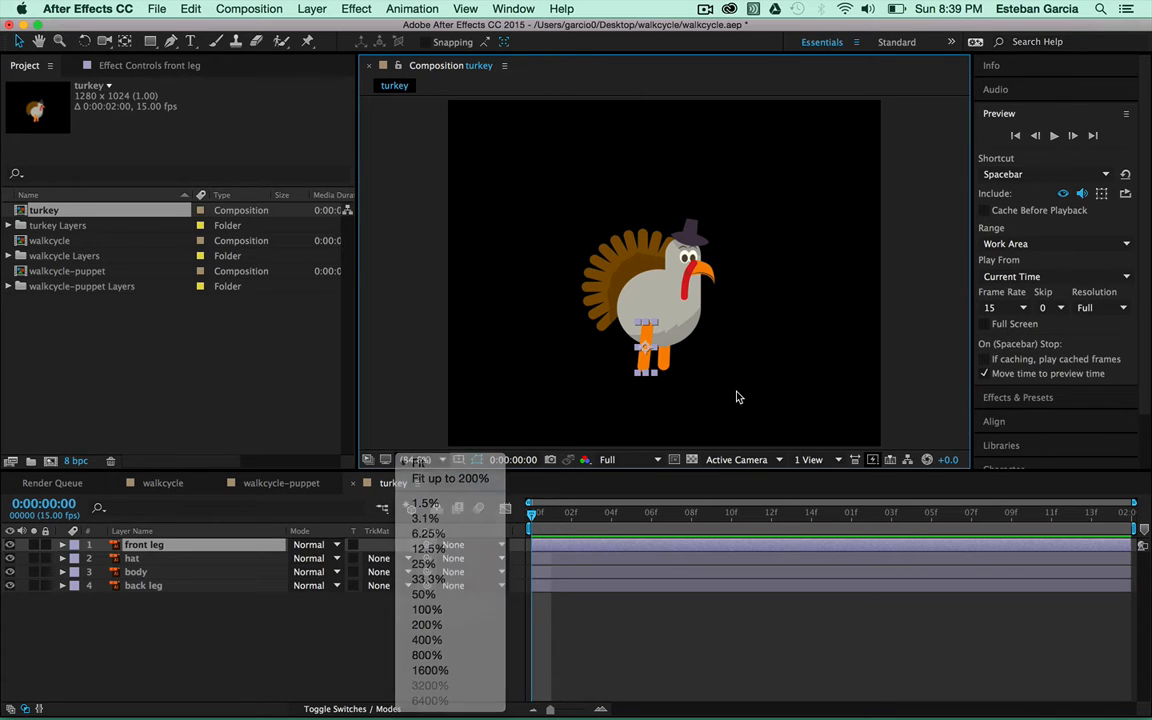
{"action": "left_click", "coordinate": [736, 357]}
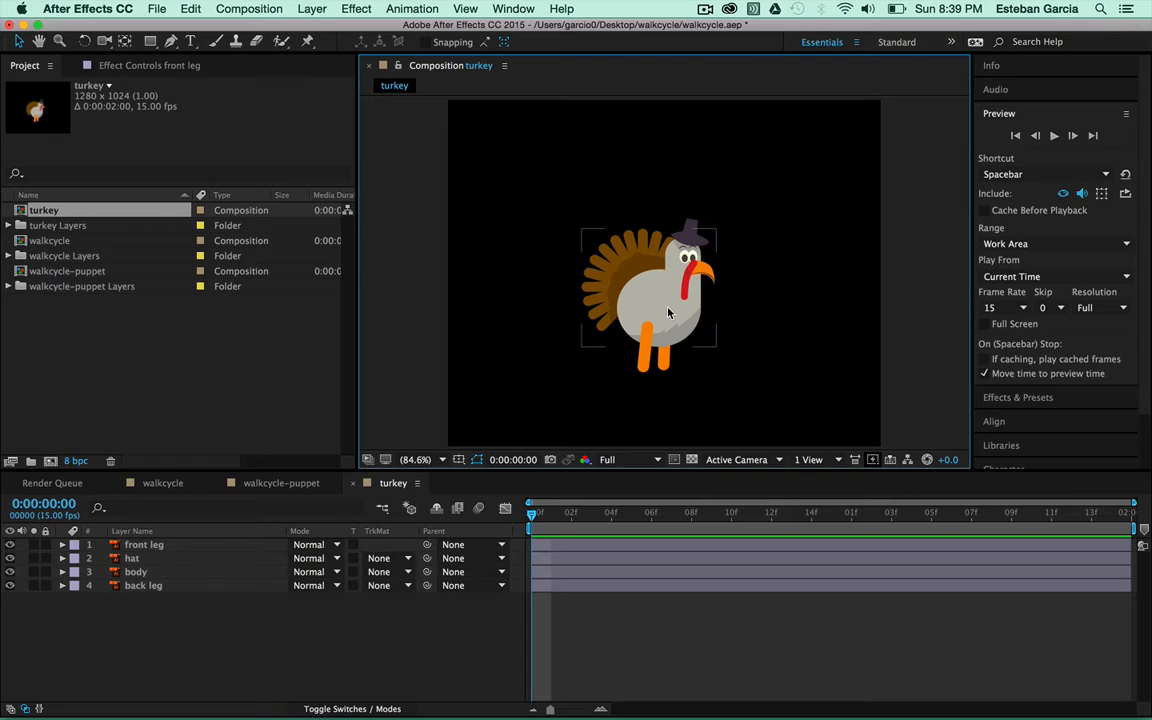
{"action": "left_click", "coordinate": [668, 313]}
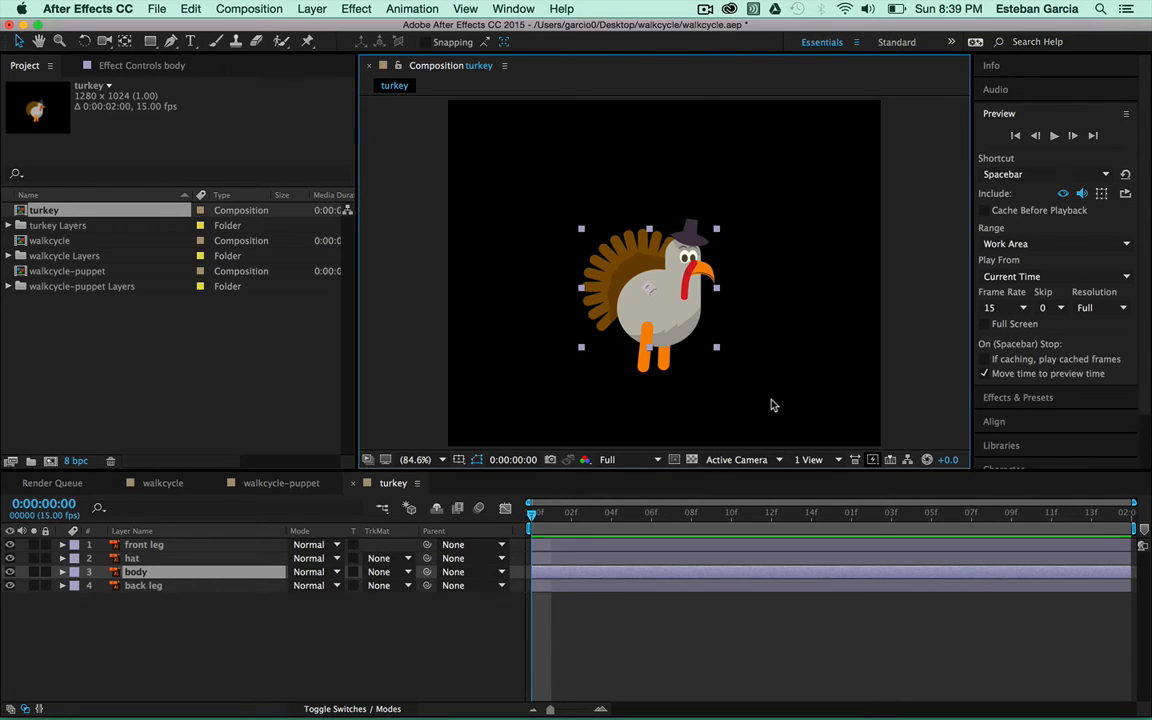
{"action": "left_click", "coordinate": [646, 352]}
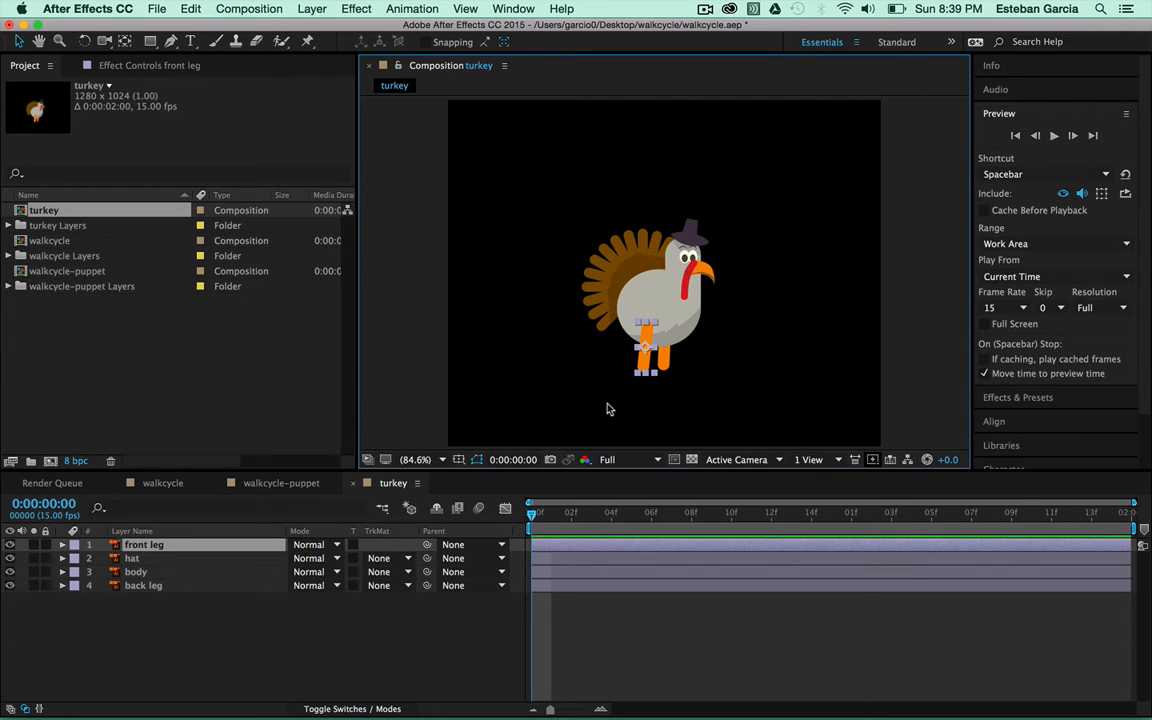
Set the composition viewer magnification to 200%
{"action": "left_click", "coordinate": [442, 460]}
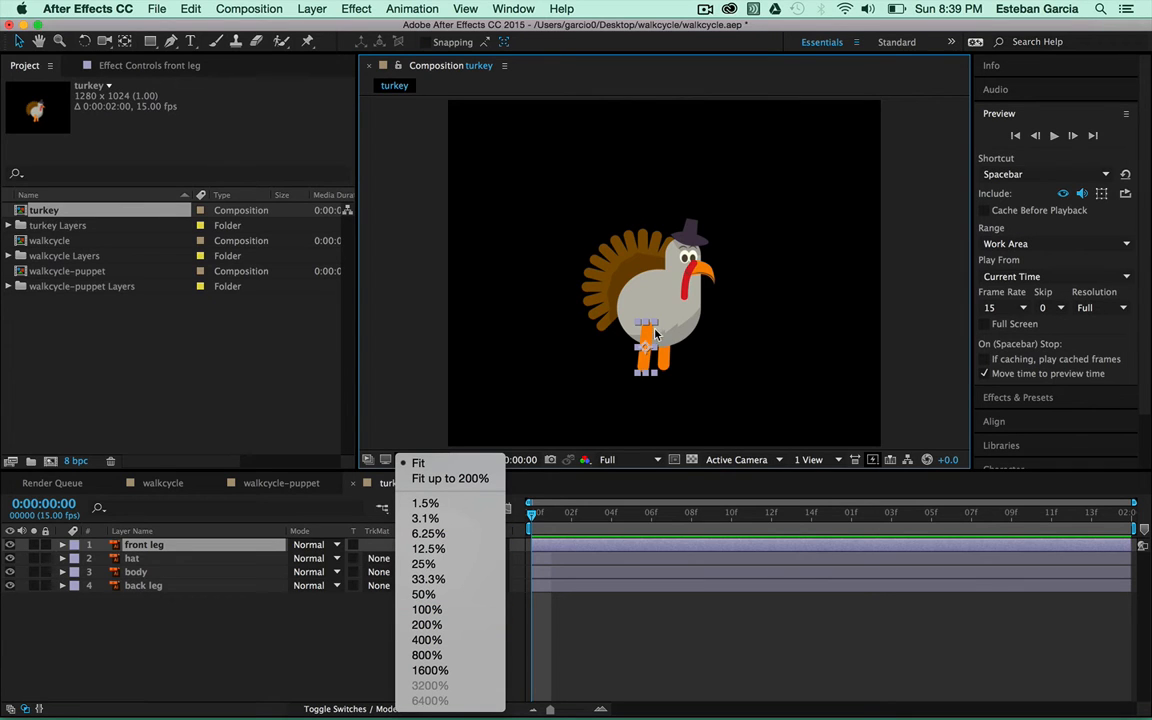
{"action": "left_click", "coordinate": [719, 388]}
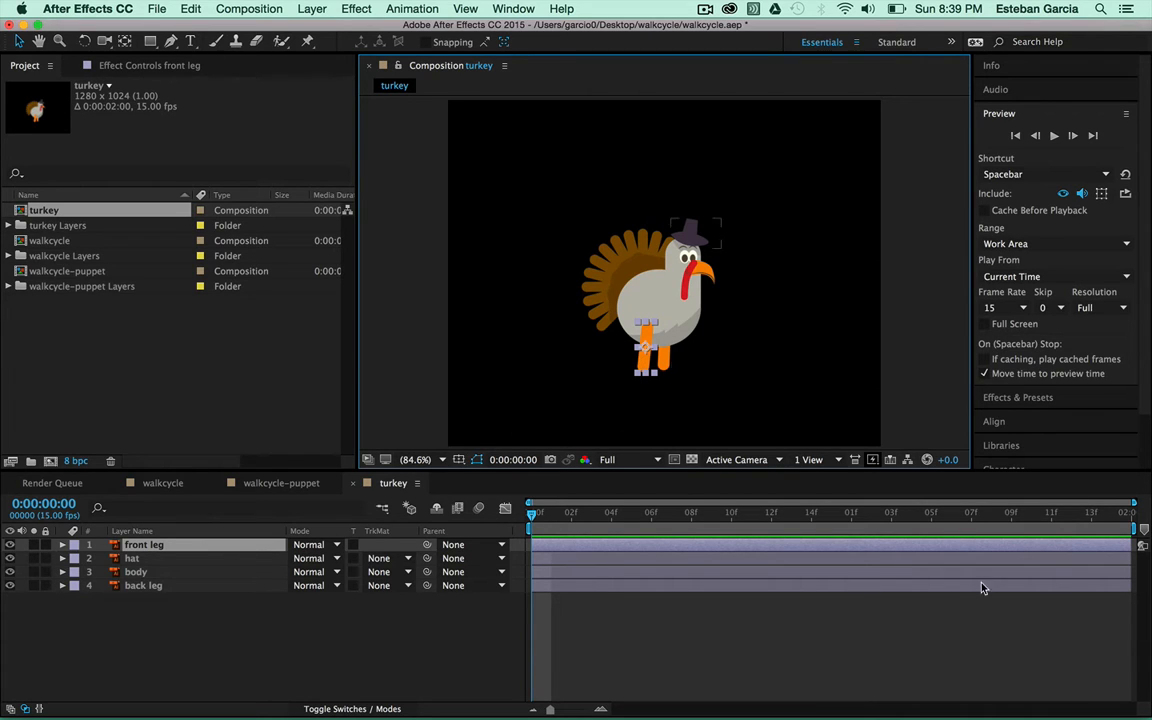
{"action": "left_click", "coordinate": [438, 460]}
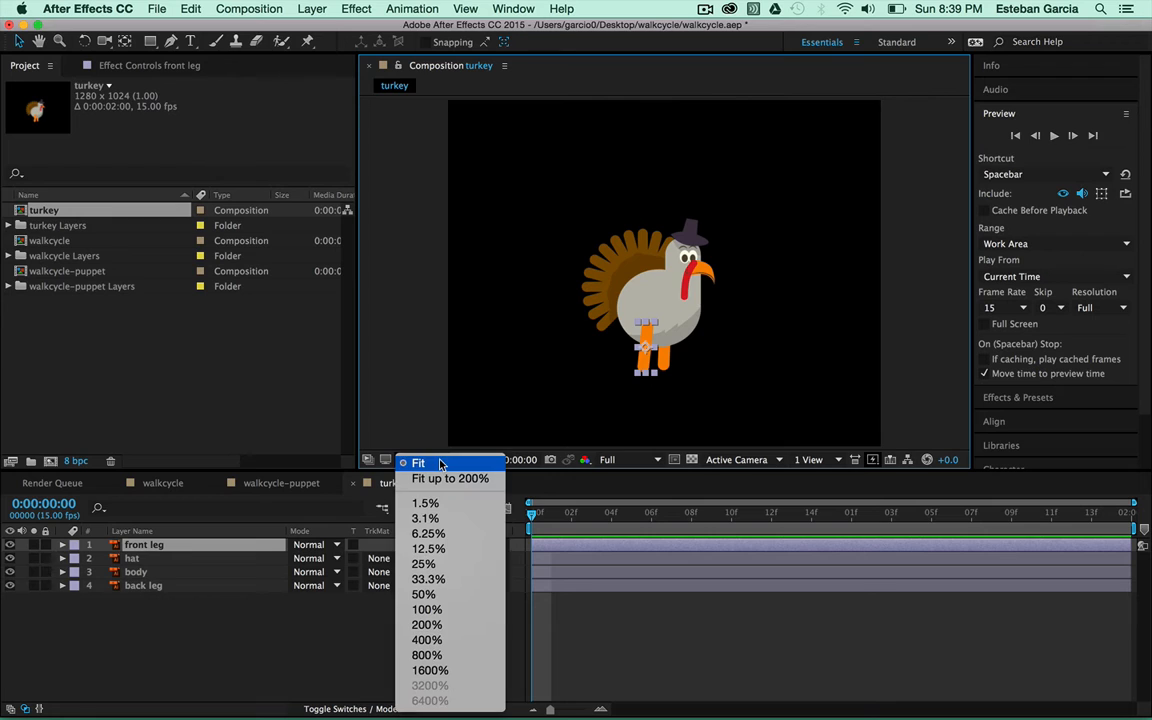
{"action": "left_click", "coordinate": [459, 628]}
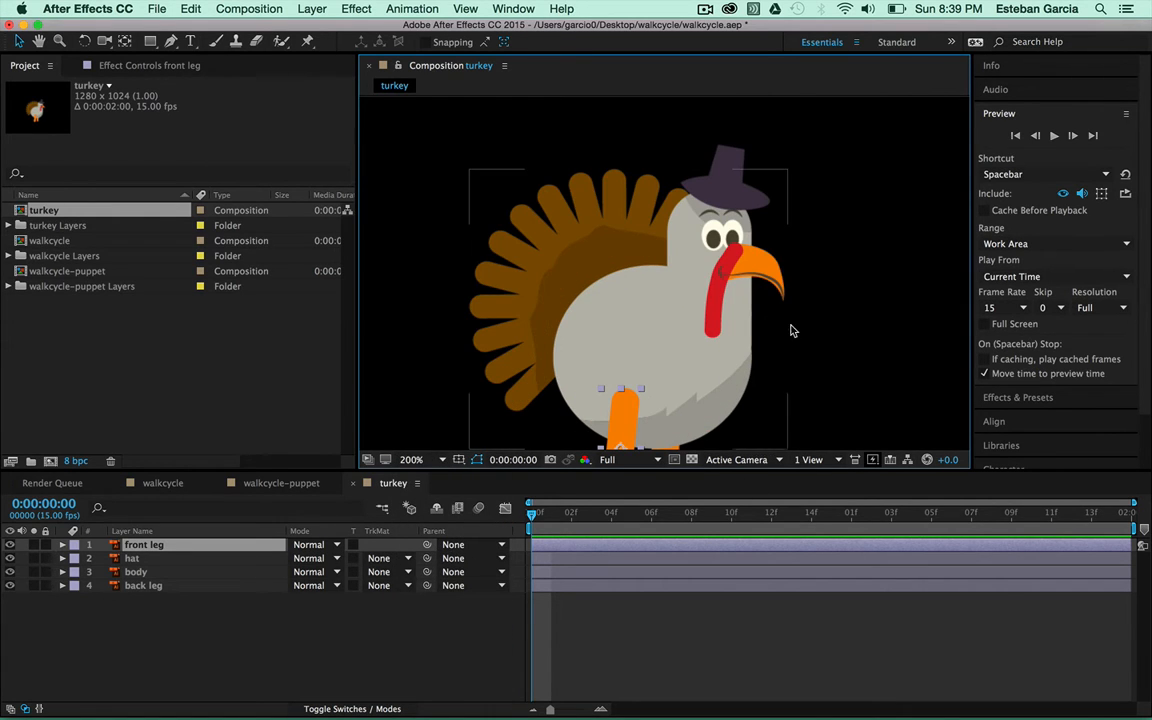
{"action": "scroll", "coordinate": [884, 374], "scroll_direction": "down", "scroll_amount": 2}
{"action": "scroll", "coordinate": [884, 374], "scroll_direction": "up", "scroll_amount": 1}
{"action": "scroll", "coordinate": [882, 374], "scroll_direction": "up", "scroll_amount": 1}
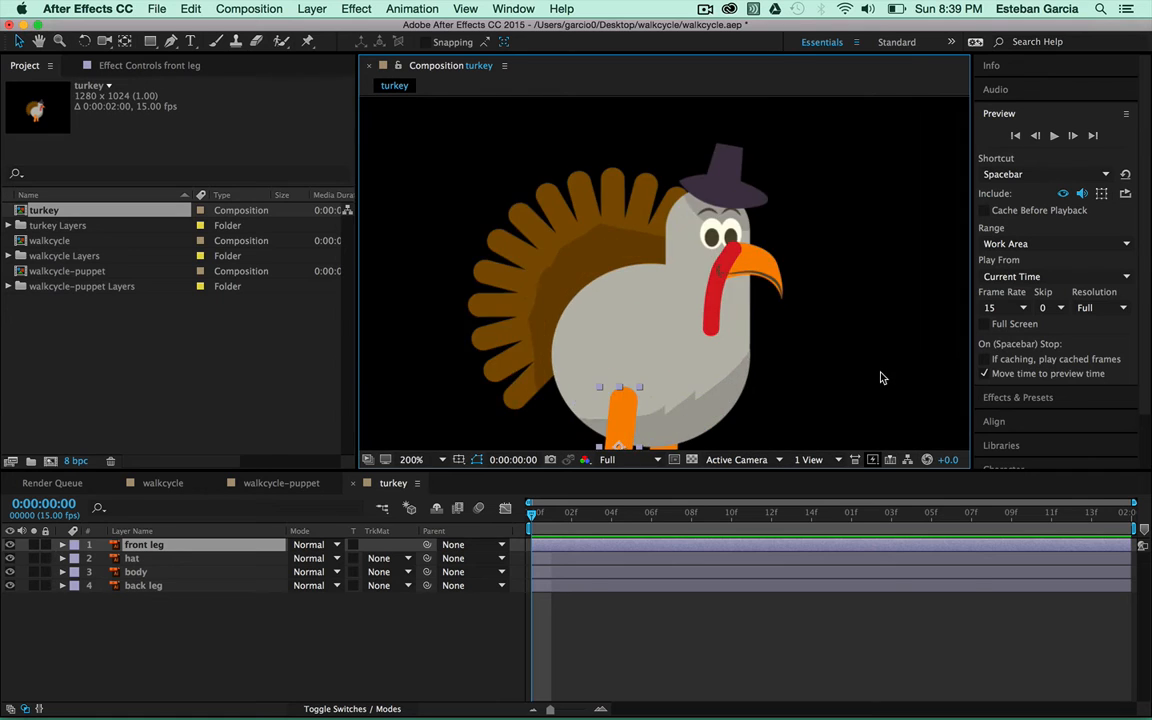
{"action": "scroll", "coordinate": [880, 376], "scroll_direction": "down", "scroll_amount": 2}
{"action": "scroll", "coordinate": [880, 376], "scroll_direction": "up", "scroll_amount": 1}
{"action": "scroll", "coordinate": [867, 378], "scroll_direction": "up", "scroll_amount": 1}
{"action": "scroll", "coordinate": [867, 378], "scroll_direction": "down", "scroll_amount": 1}
{"action": "scroll", "coordinate": [867, 378], "scroll_direction": "up", "scroll_amount": 2}
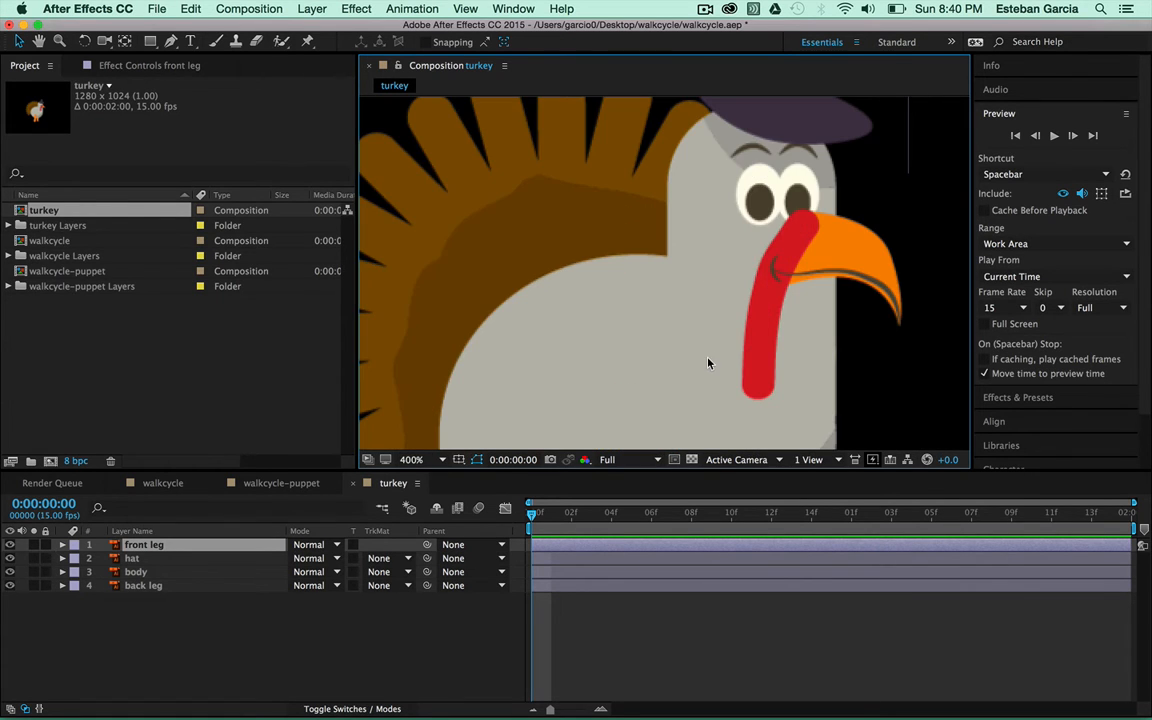
{"action": "scroll", "coordinate": [706, 368], "scroll_direction": "down", "scroll_amount": 1}
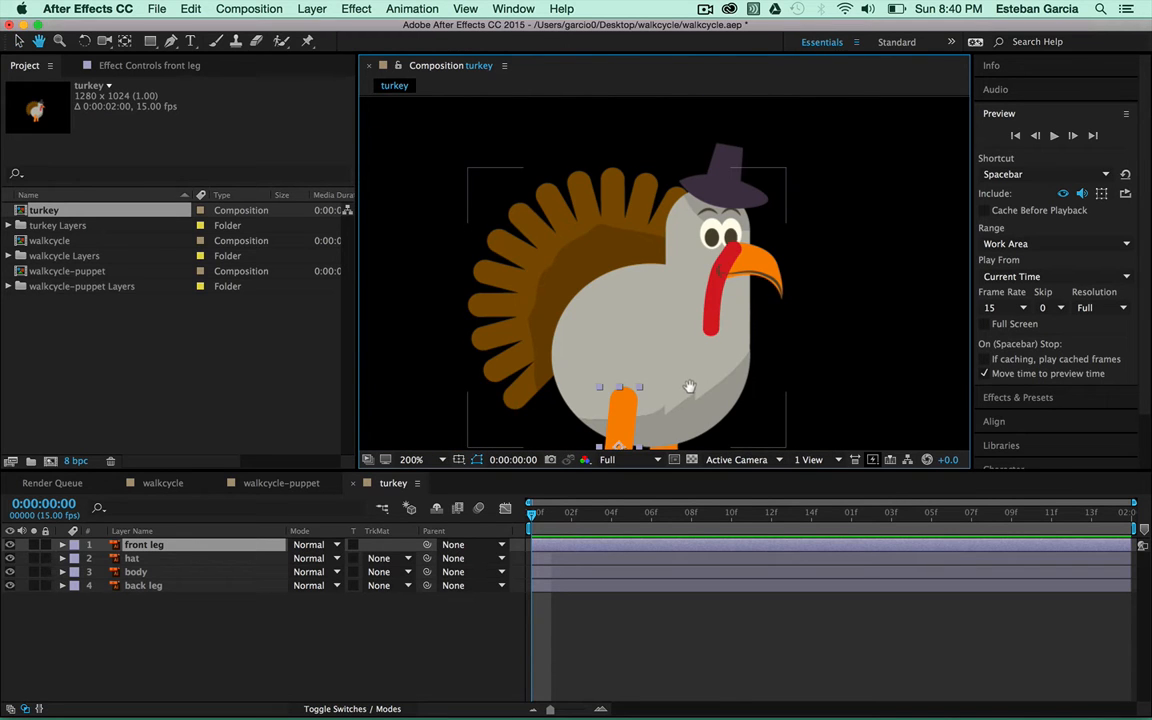
Drag the front leg's anchor point up to the top of the leg using the Pan Behind tool
{"action": "left_click_drag", "start_coordinate": [686, 386], "coordinate": [686, 280]}
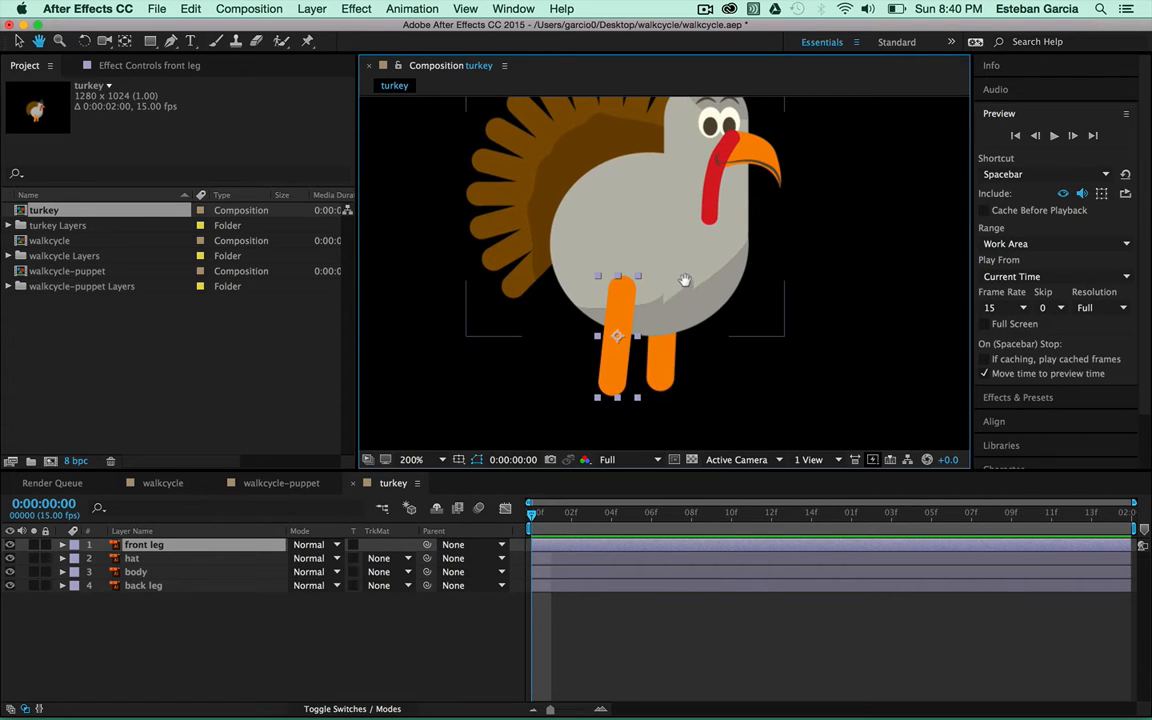
{"action": "key", "text": "v"}
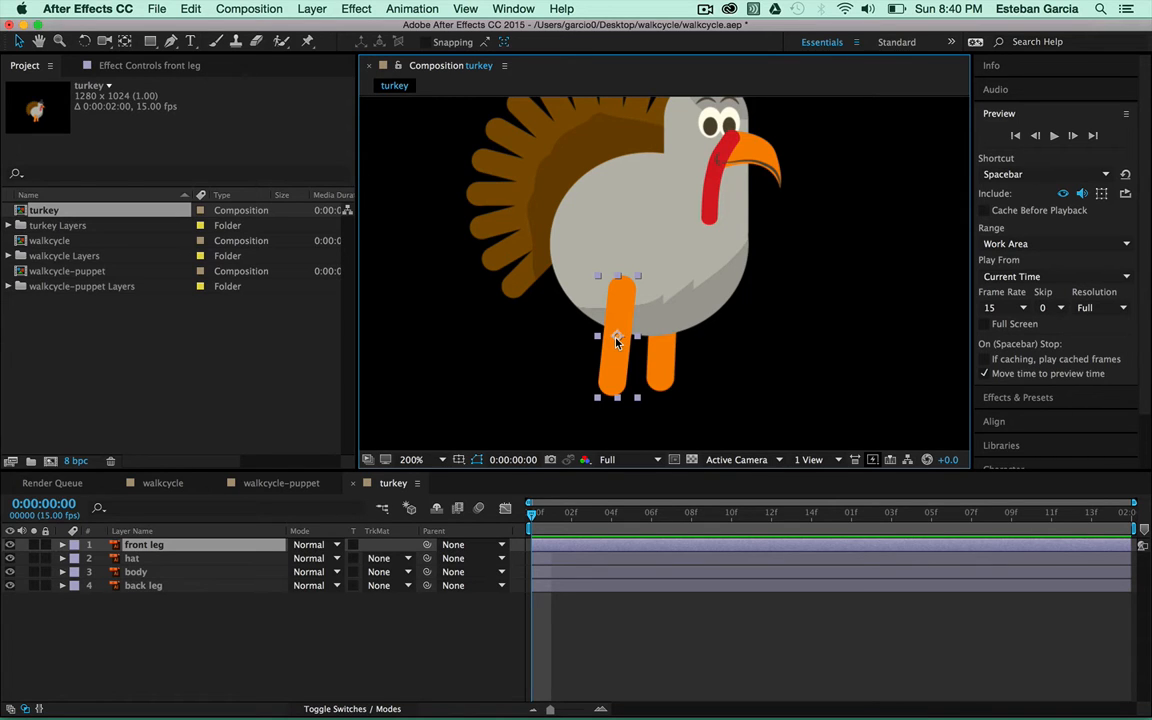
{"action": "key", "text": "y"}
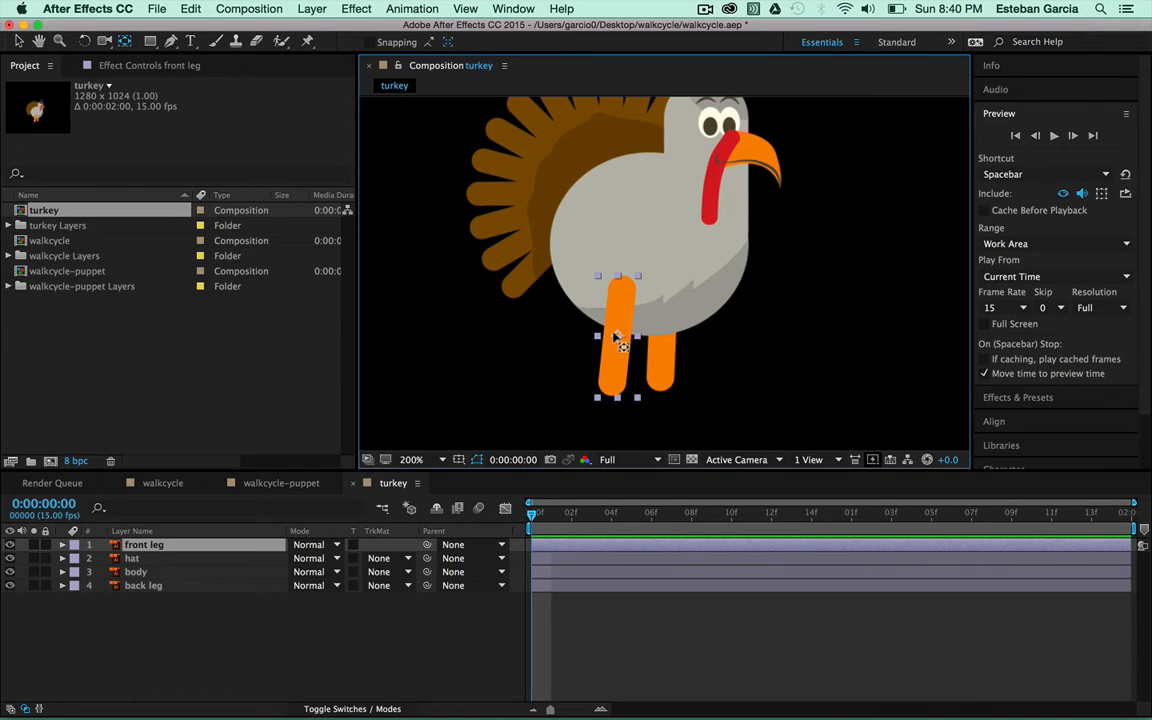
{"action": "key", "text": "v"}
{"action": "key", "text": "y"}
{"action": "left_click_drag", "start_coordinate": [617, 337], "coordinate": [620, 296]}
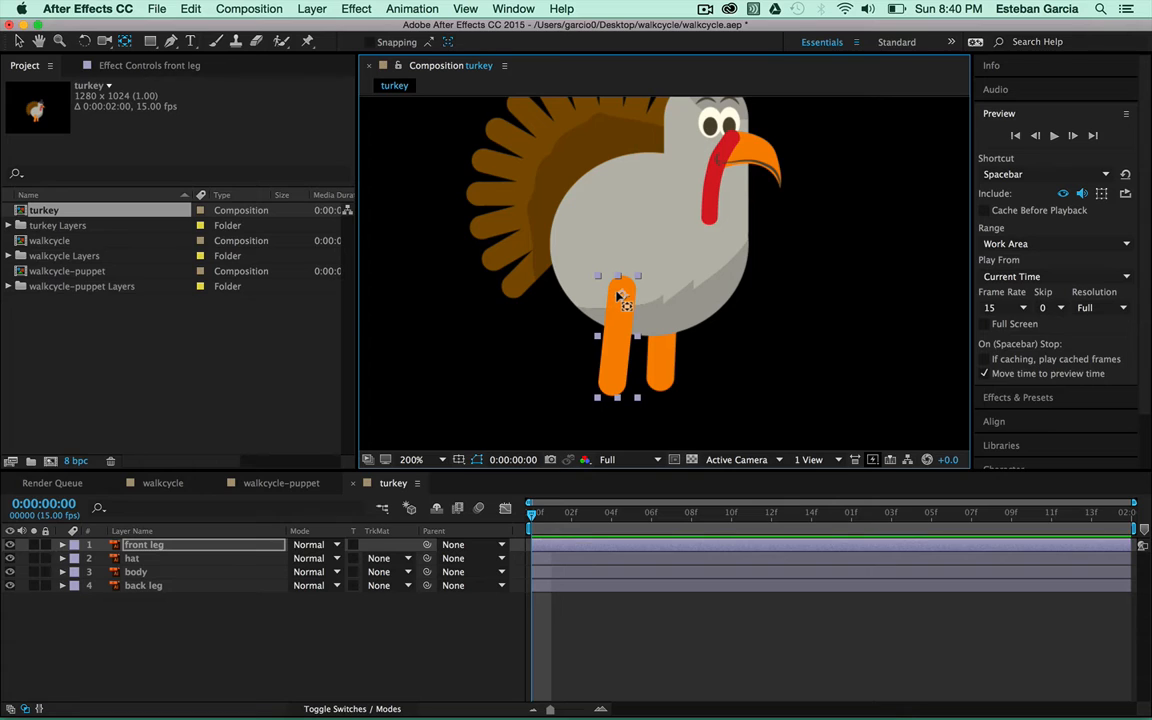
{"action": "key", "text": "v"}
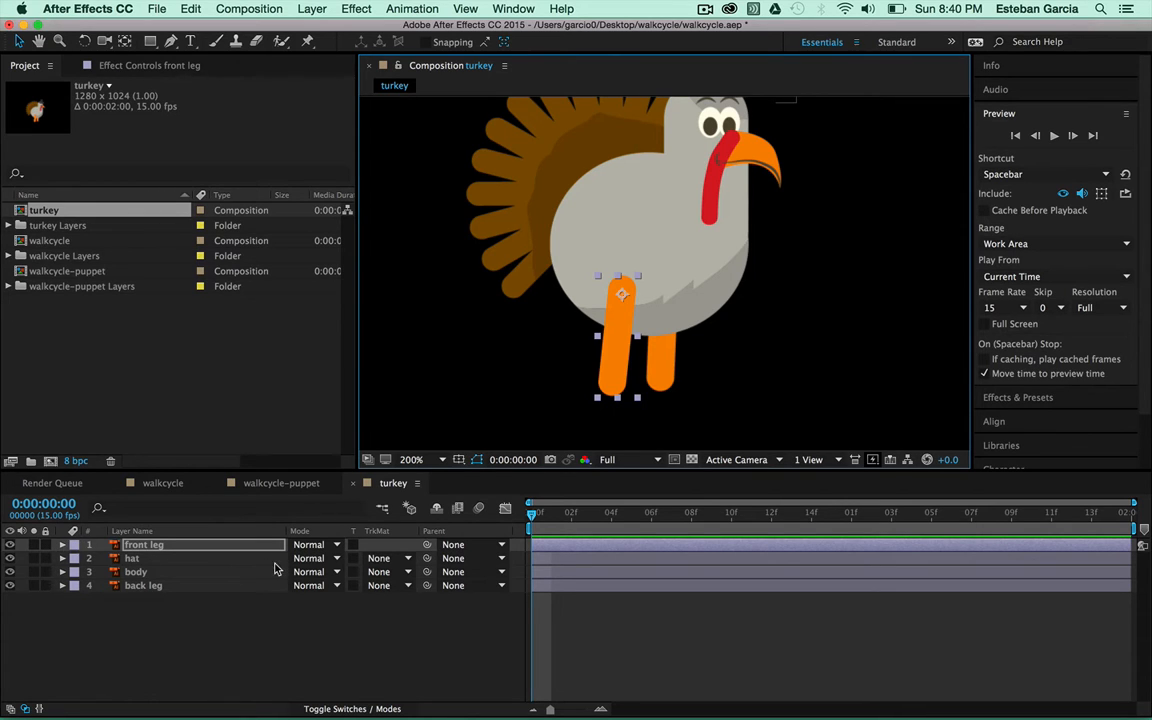
Reveal the front leg's Transform properties and nudge its anchor point down to the hip
{"action": "left_click", "coordinate": [62, 546]}
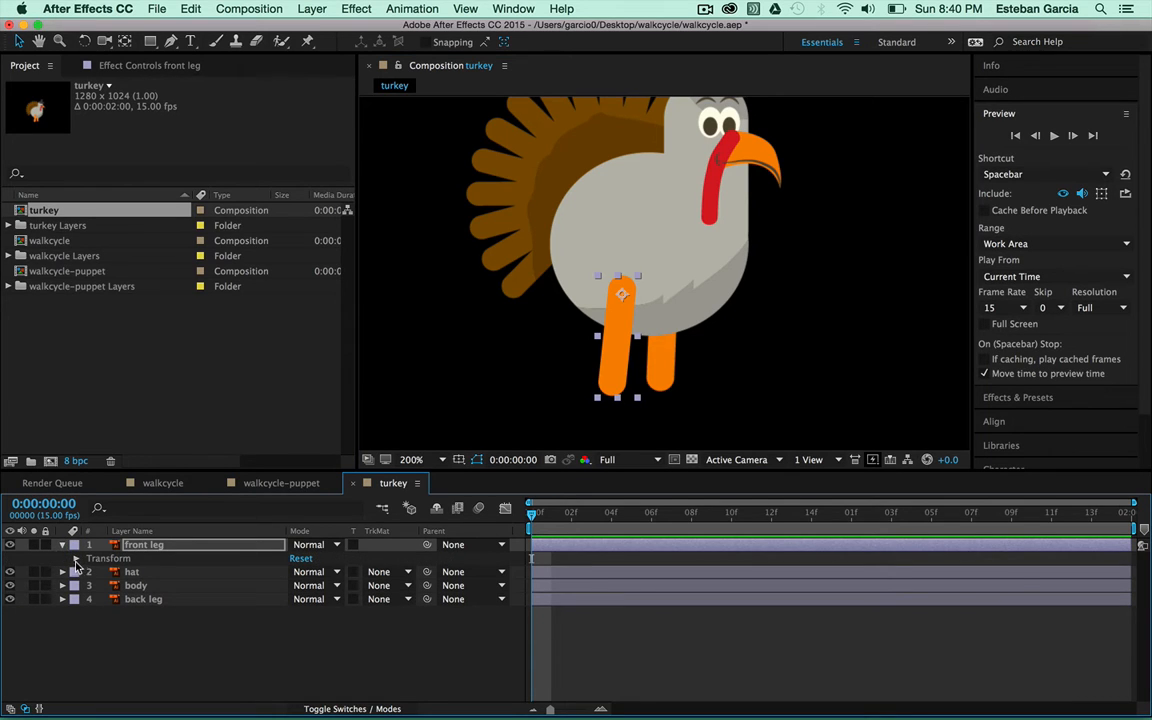
{"action": "left_click", "coordinate": [76, 559]}
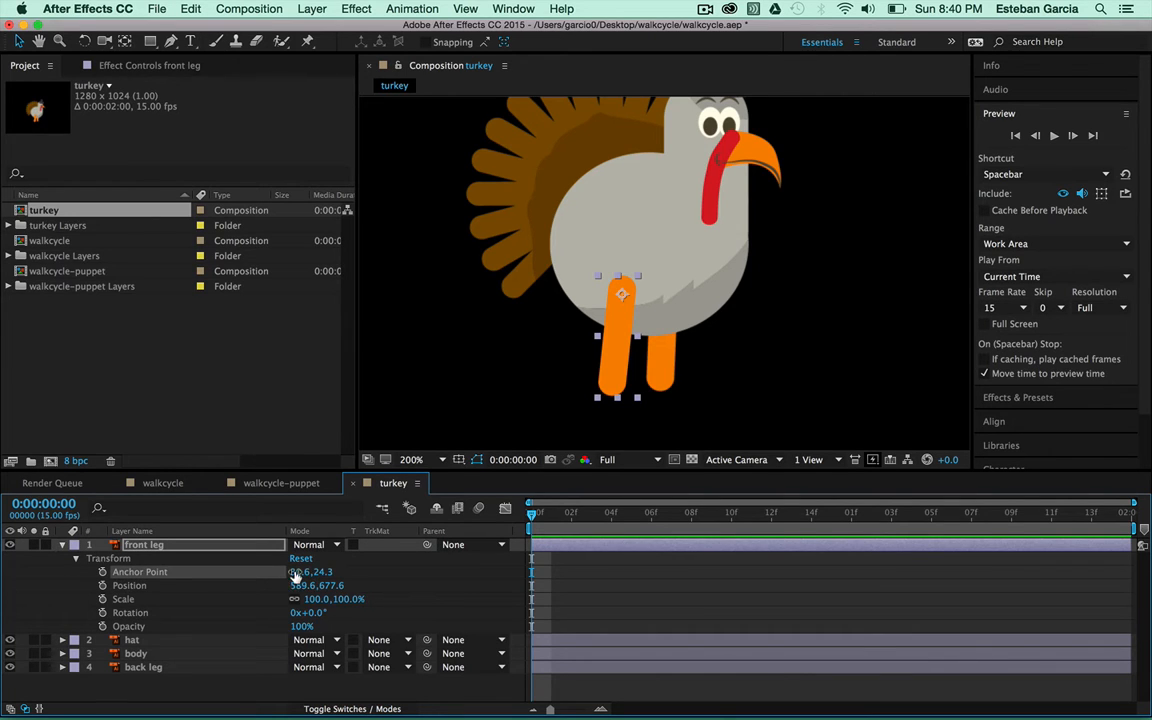
{"action": "mouse_move", "coordinate": [297, 572]}
{"action": "left_mouse_down"}
{"action": "mouse_move", "coordinate": [323, 571]}
{"action": "mouse_move", "coordinate": [305, 585]}
{"action": "mouse_move", "coordinate": [281, 571]}
{"action": "left_mouse_up"}
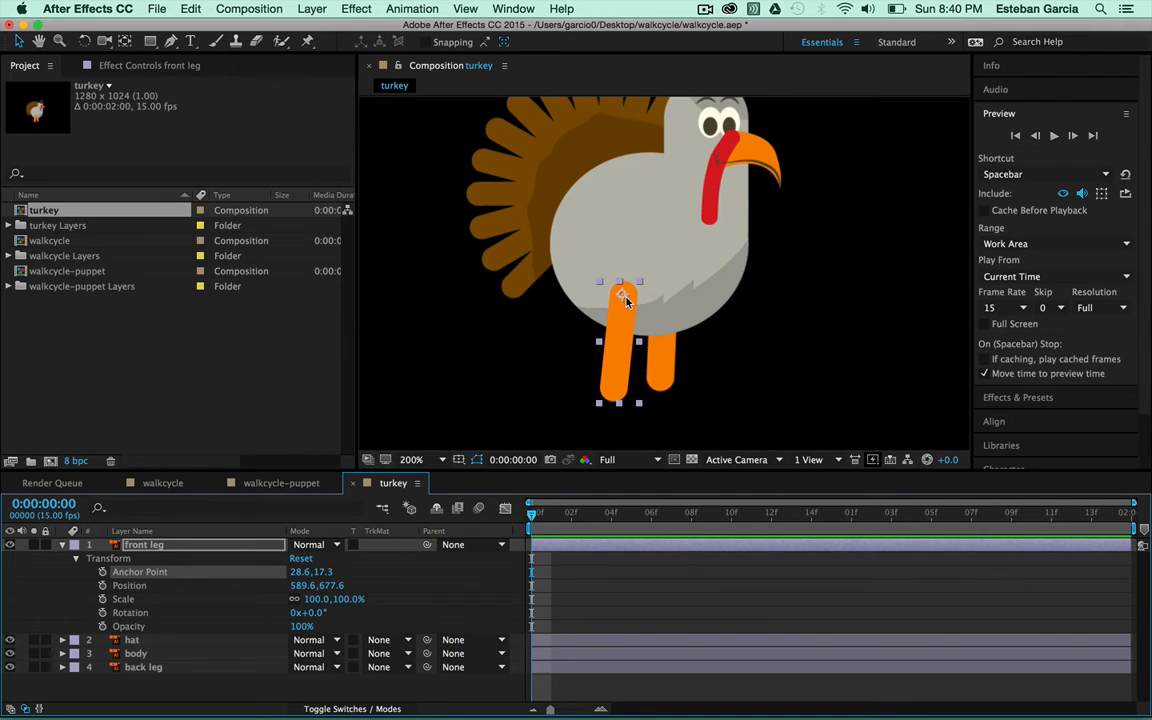
{"action": "key", "text": "y"}
{"action": "left_click_drag", "start_coordinate": [621, 300], "coordinate": [624, 315]}
{"action": "key", "text": "v"}
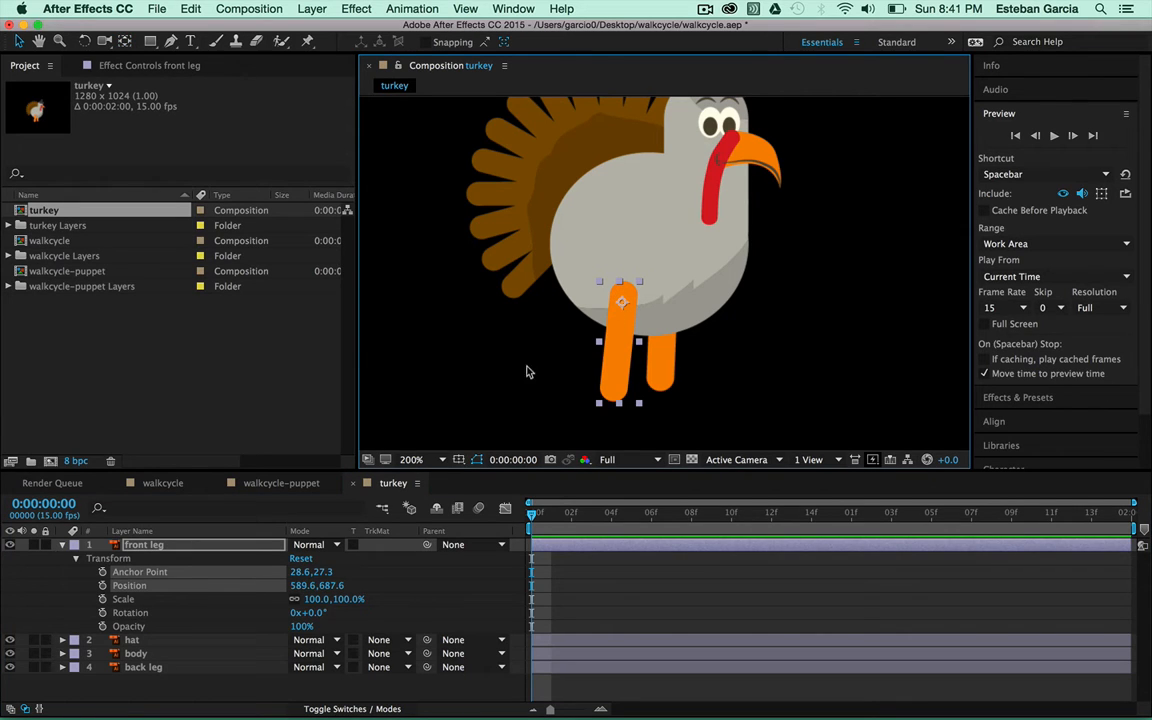
Rotate the front leg forward to 16° and zoom the timeline in
{"action": "left_click", "coordinate": [138, 615]}
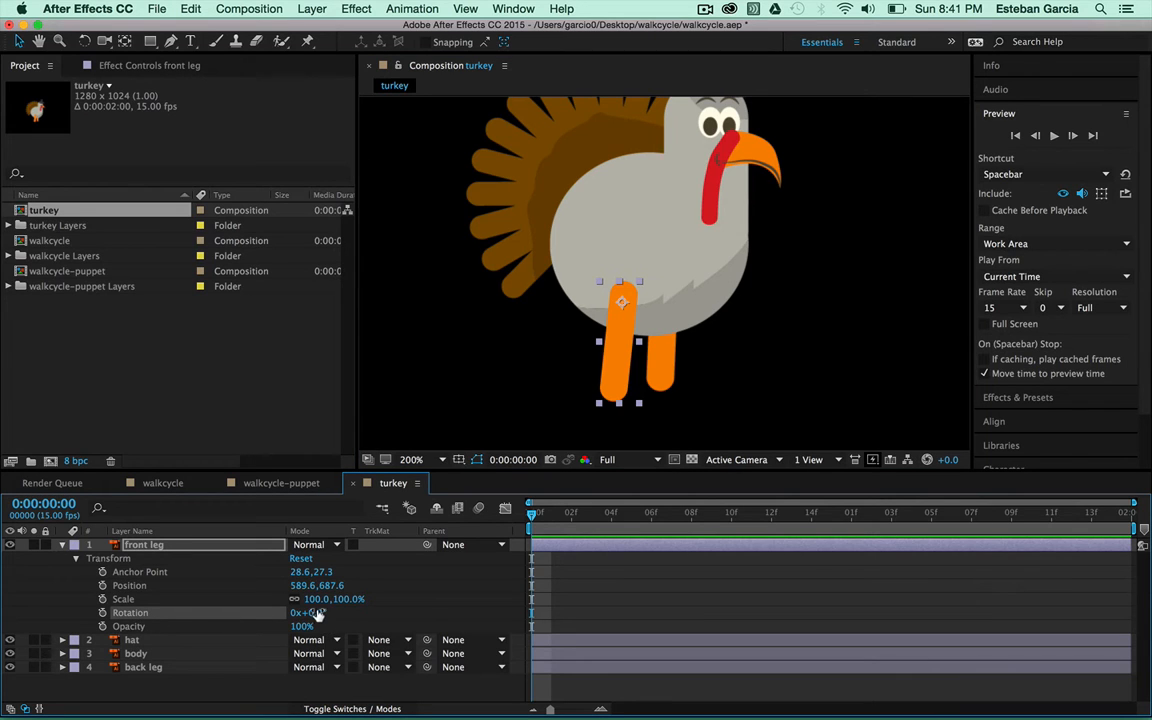
{"action": "left_click_drag", "start_coordinate": [314, 612], "coordinate": [359, 612]}
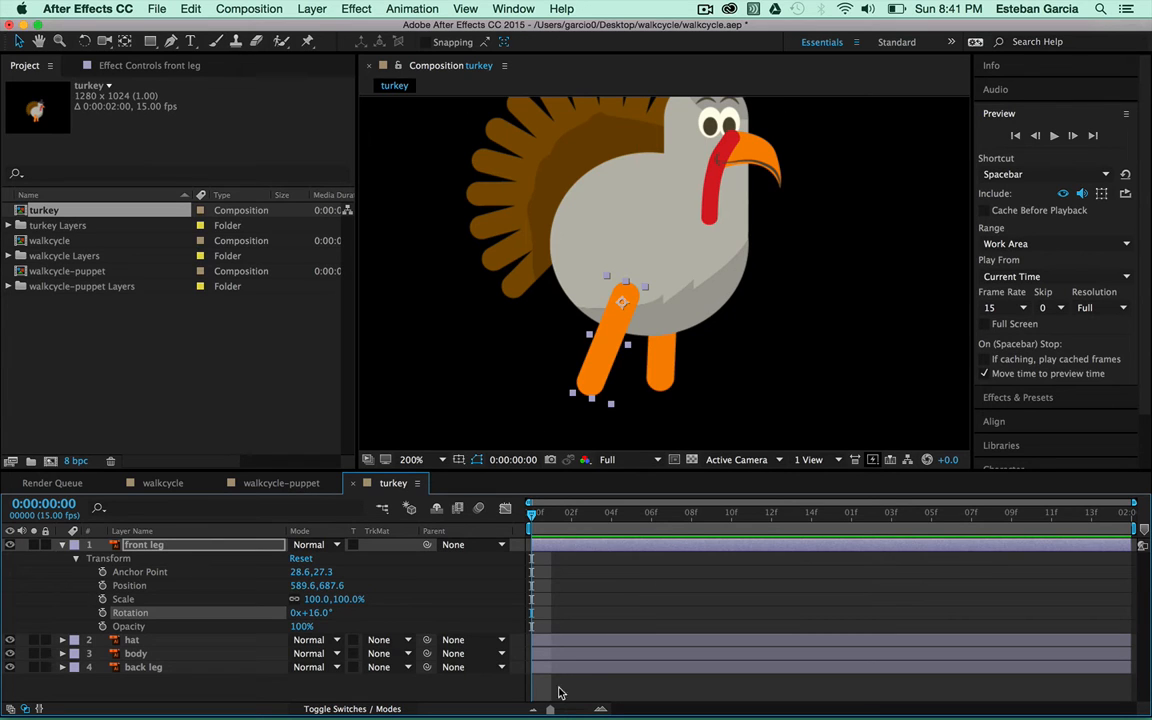
{"action": "mouse_move", "coordinate": [549, 709]}
{"action": "left_mouse_down"}
{"action": "mouse_move", "coordinate": [575, 710]}
{"action": "mouse_move", "coordinate": [537, 712]}
{"action": "left_mouse_up"}
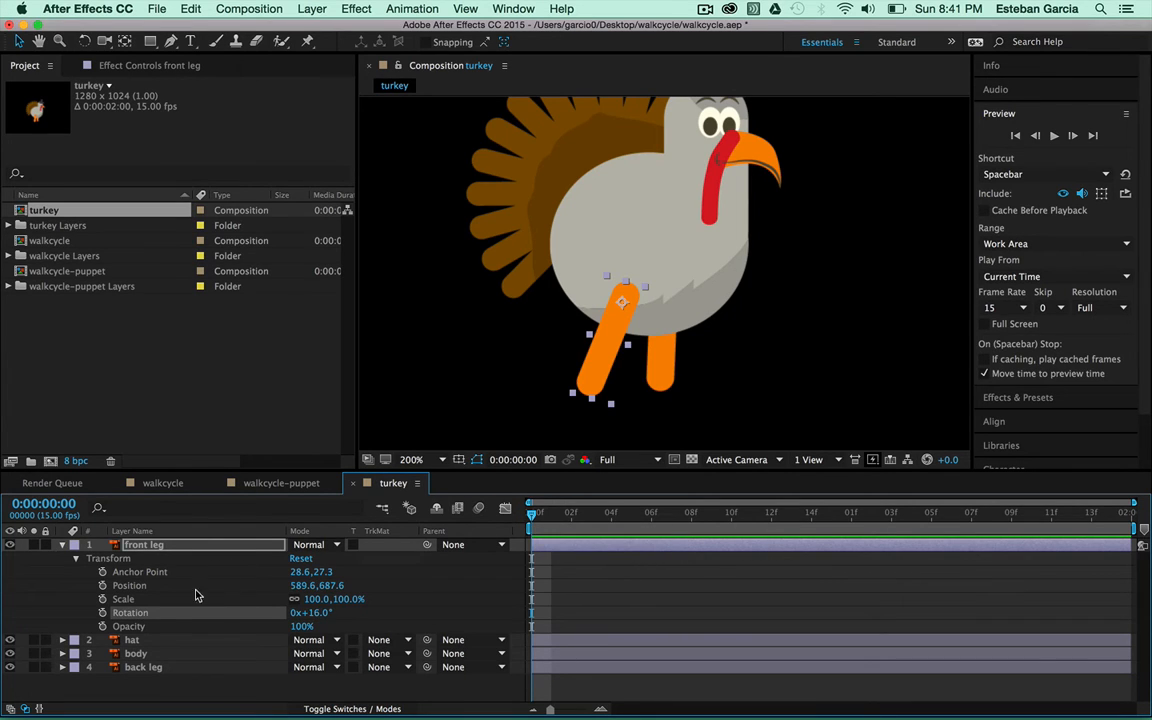
Set front leg Rotation keyframes at frame 0 and at 1:14
{"action": "left_click", "coordinate": [102, 613]}
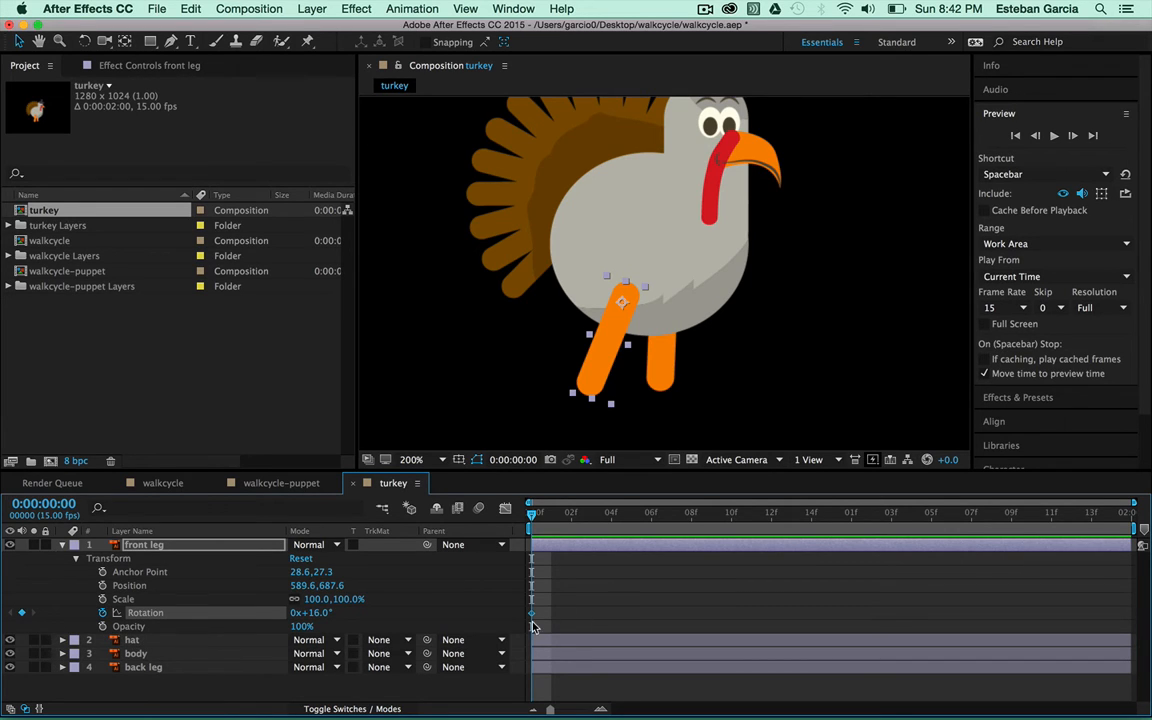
{"action": "mouse_move", "coordinate": [532, 617]}
{"action": "left_click_drag", "start_coordinate": [533, 518], "coordinate": [1112, 516]}
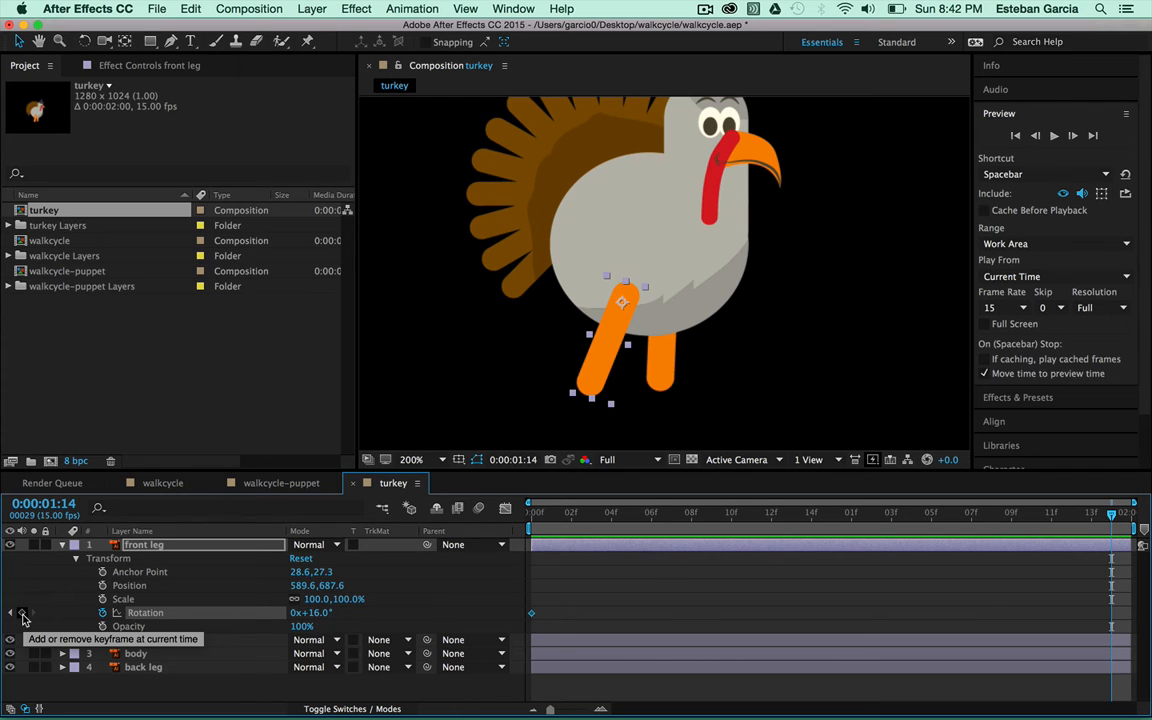
{"action": "left_click", "coordinate": [22, 613]}
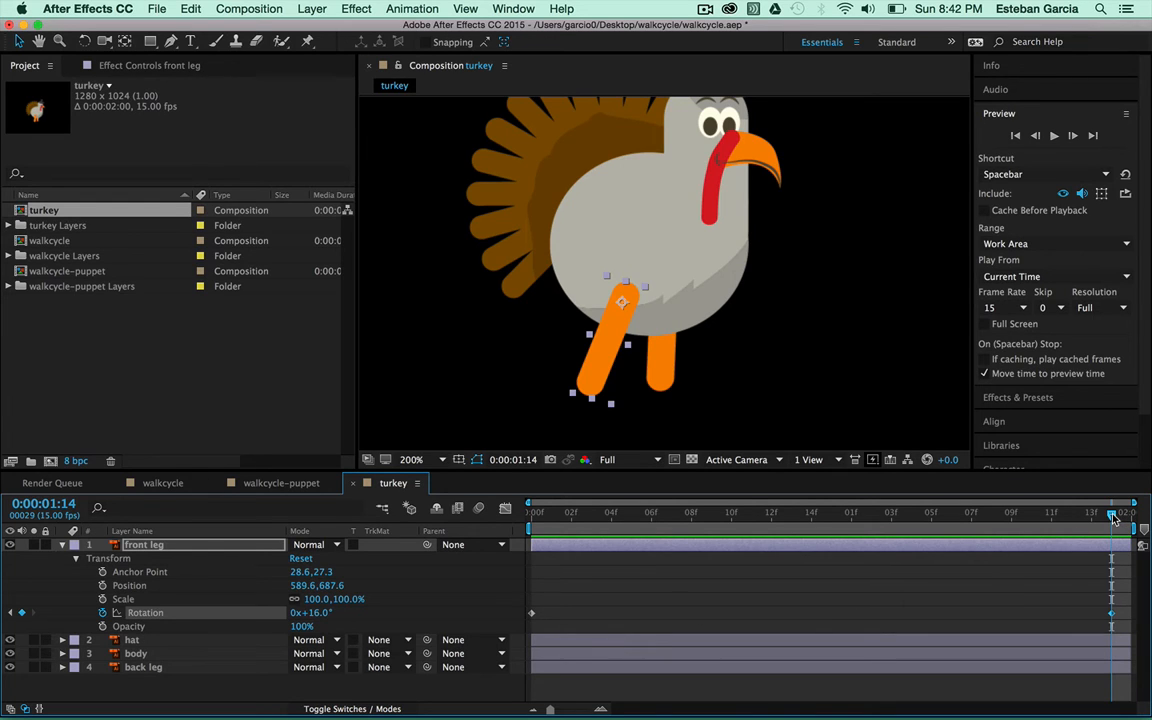
Add a midpoint Rotation keyframe with the leg swung back to -12°, then return to frame 0
{"action": "left_click_drag", "start_coordinate": [1113, 517], "coordinate": [812, 512]}
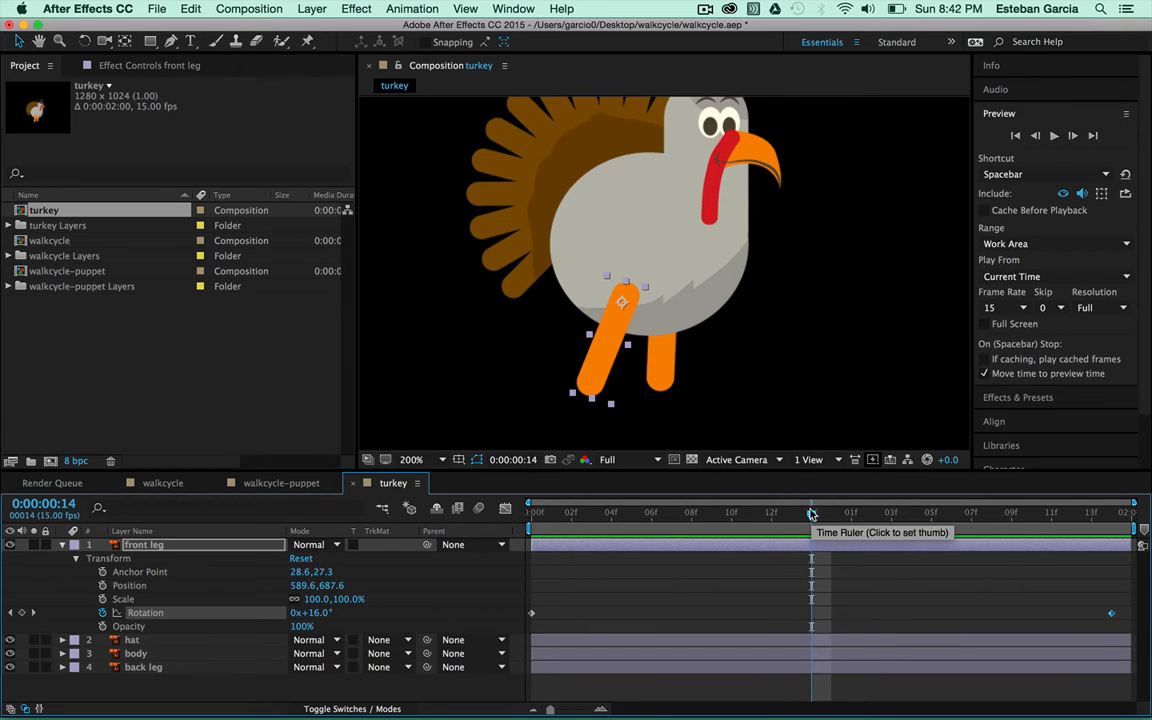
{"action": "left_click", "coordinate": [22, 614]}
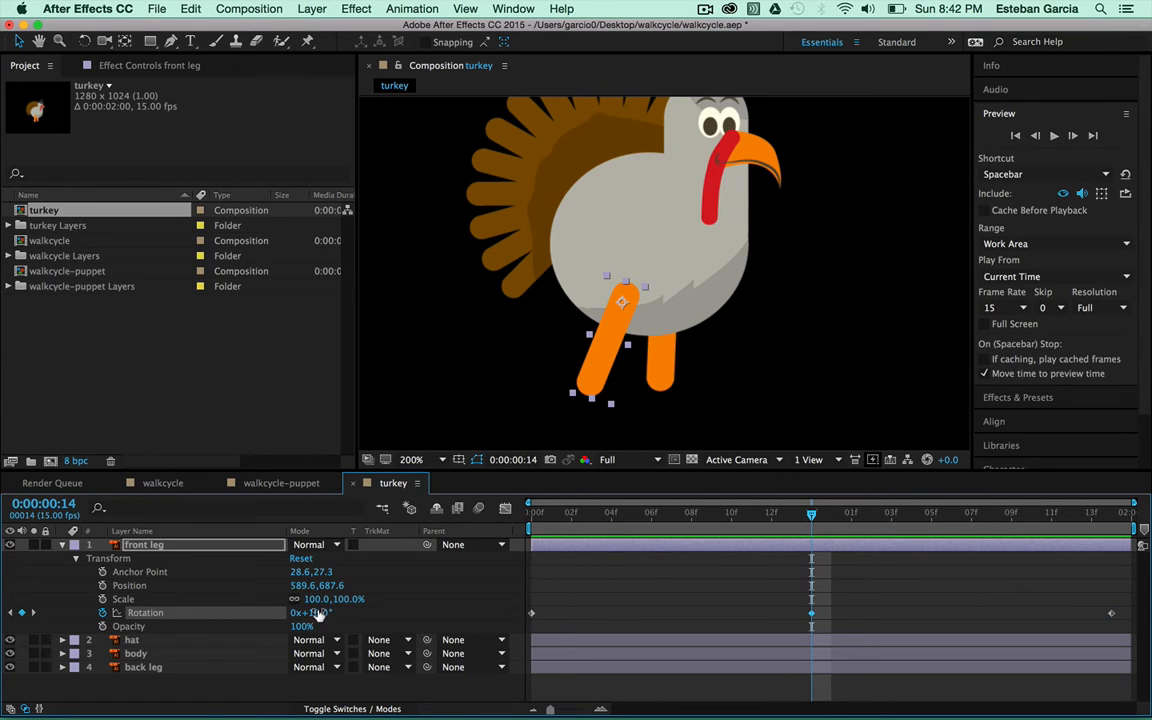
{"action": "left_click_drag", "start_coordinate": [318, 612], "coordinate": [288, 612]}
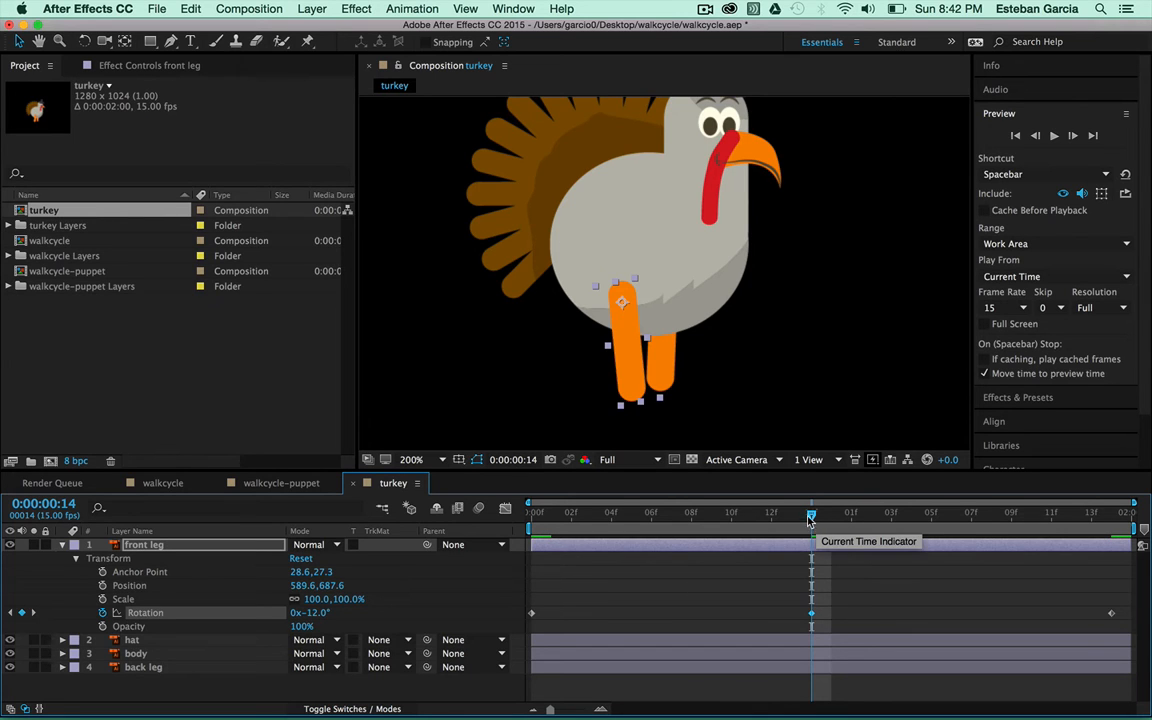
{"action": "left_click_drag", "start_coordinate": [810, 516], "coordinate": [528, 520]}
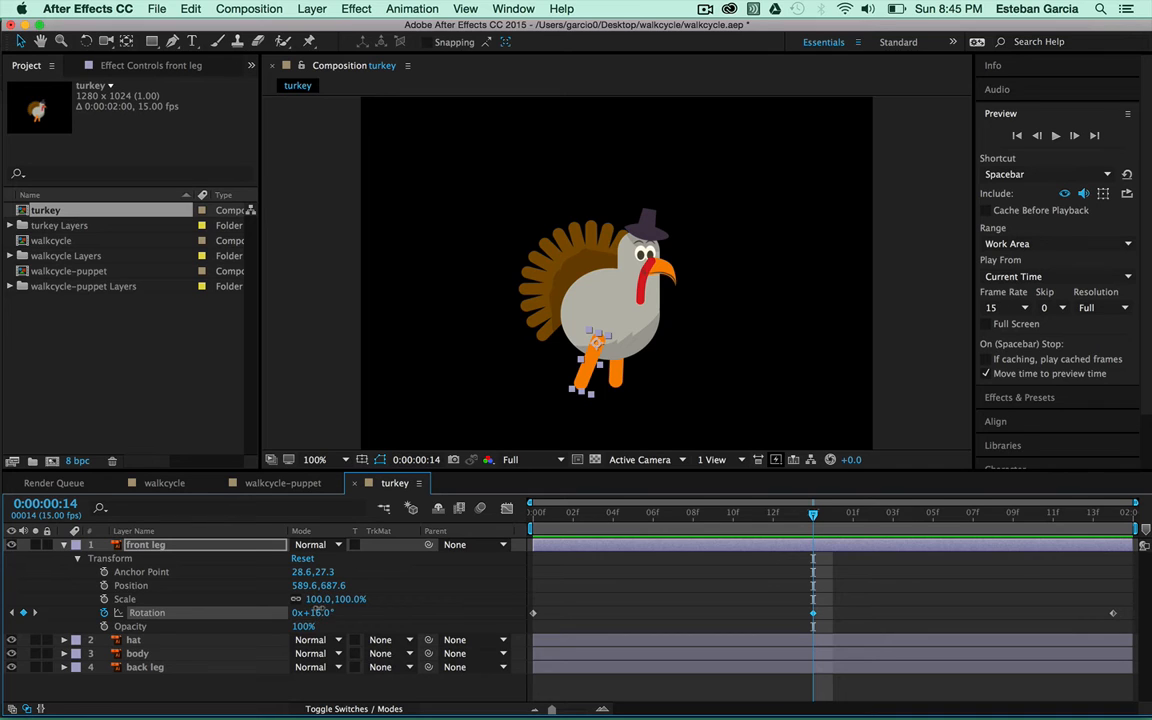
Preview the front leg swing, switching the preview frame rate to 29.97
{"action": "left_click_drag", "start_coordinate": [318, 611], "coordinate": [299, 612]}
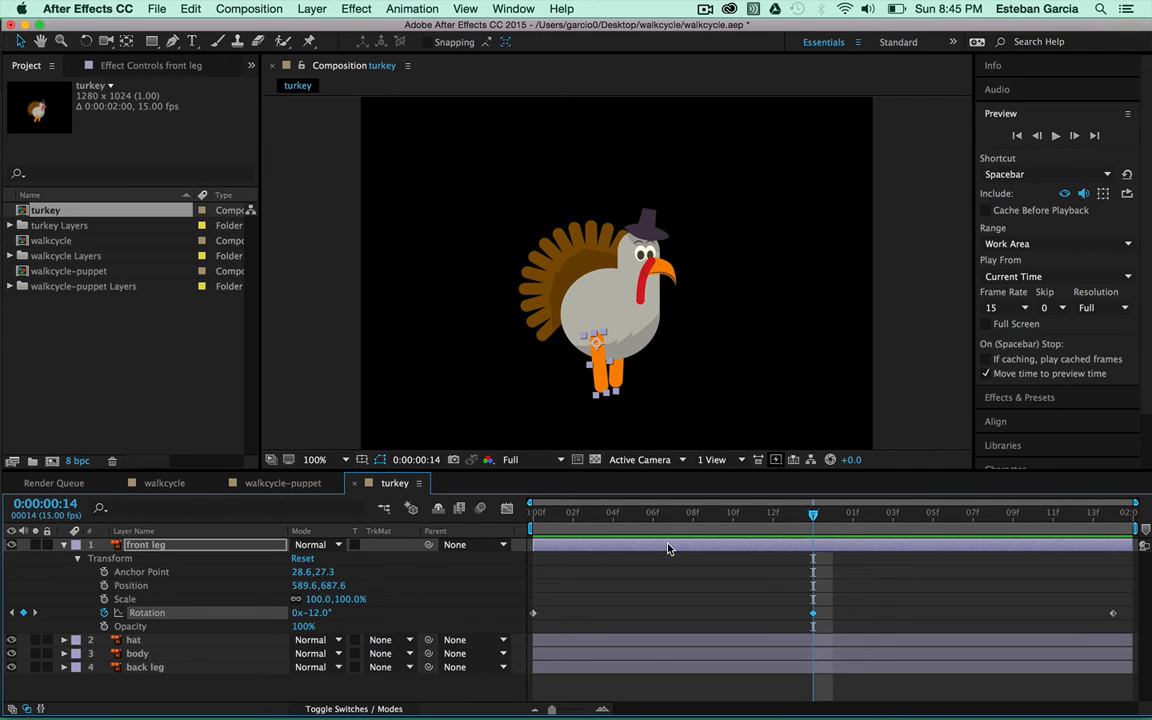
{"action": "left_click", "coordinate": [1057, 136]}
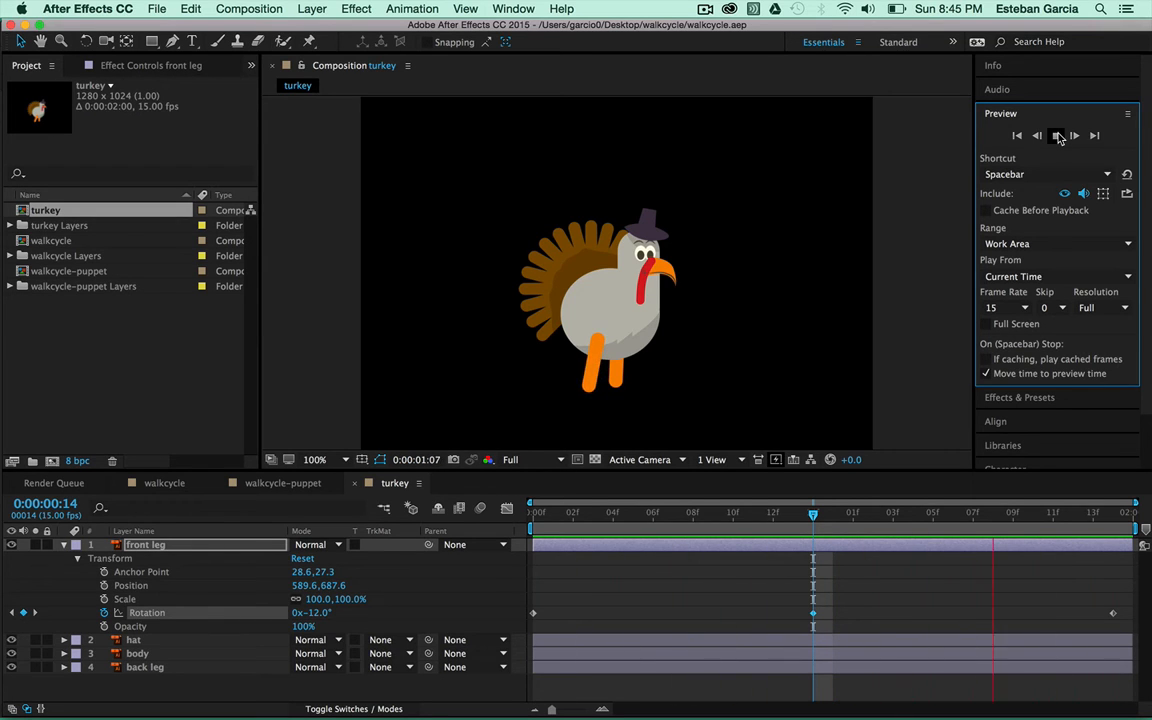
{"action": "left_click", "coordinate": [1057, 135]}
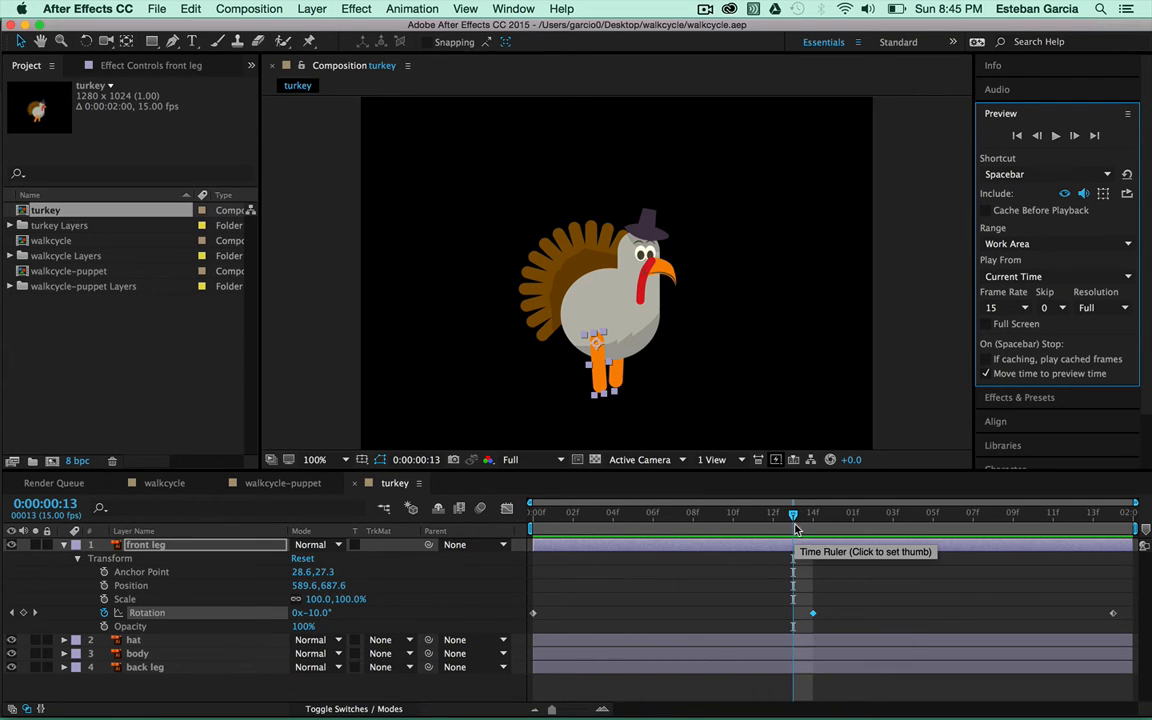
{"action": "left_click_drag", "start_coordinate": [795, 515], "coordinate": [874, 514]}
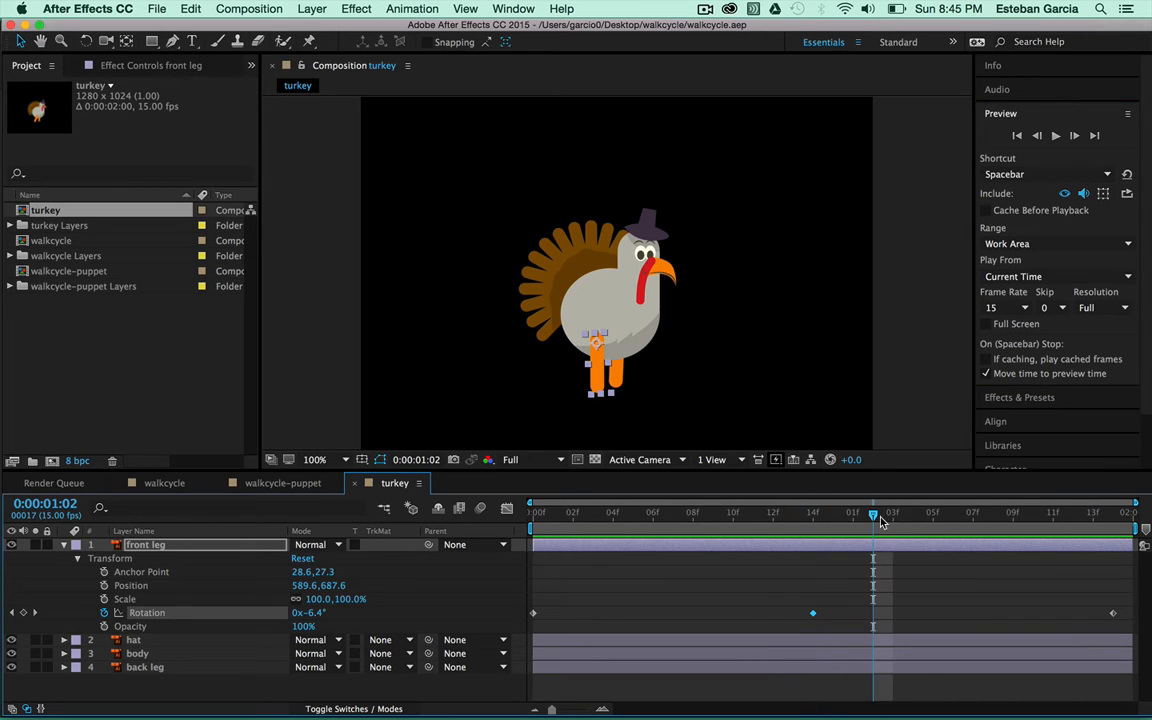
{"action": "left_click", "coordinate": [1025, 309]}
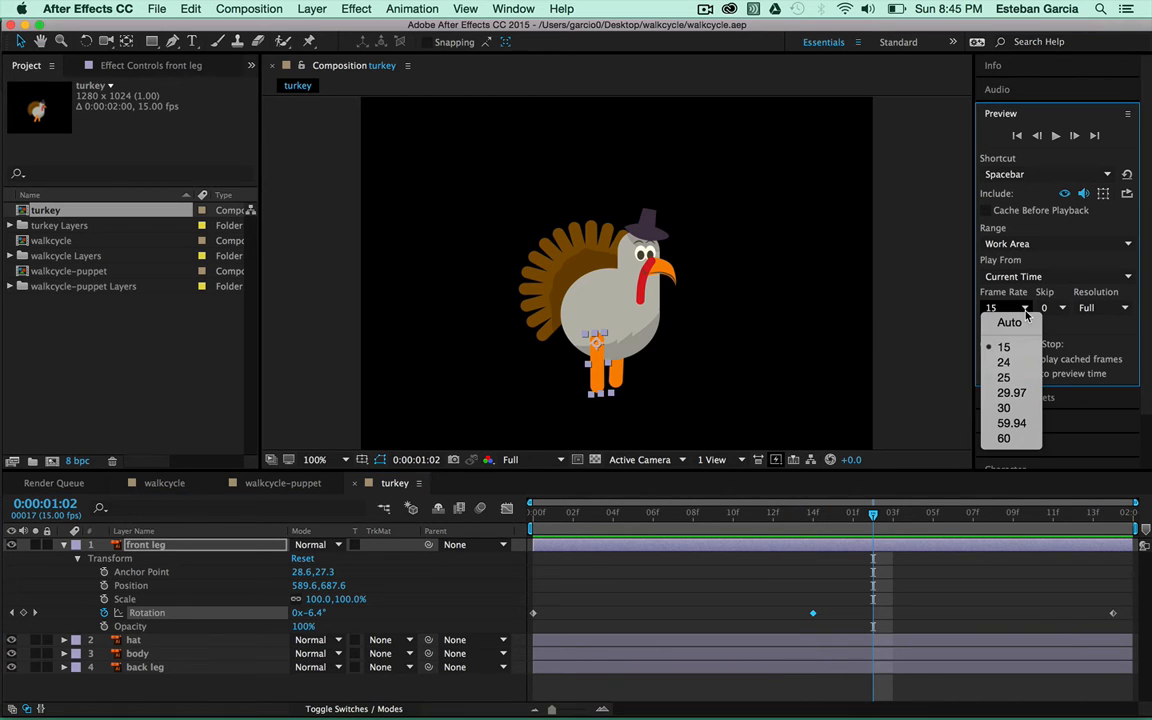
{"action": "left_click", "coordinate": [1011, 392]}
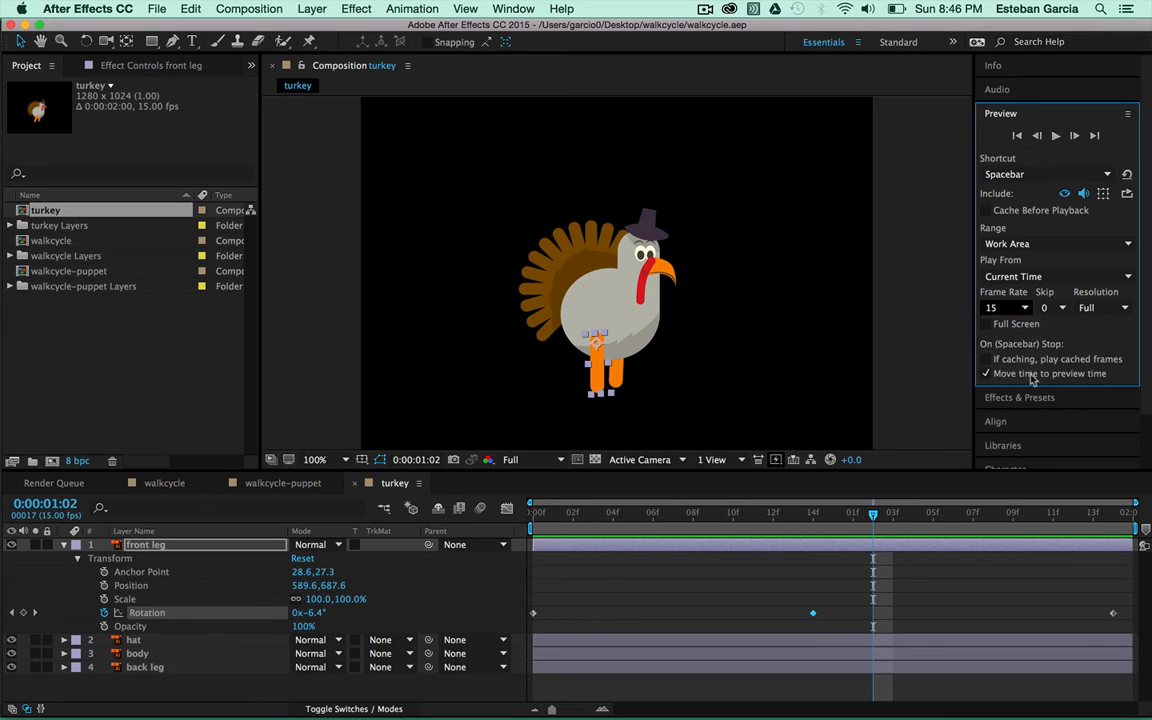
{"action": "left_click", "coordinate": [1056, 136]}
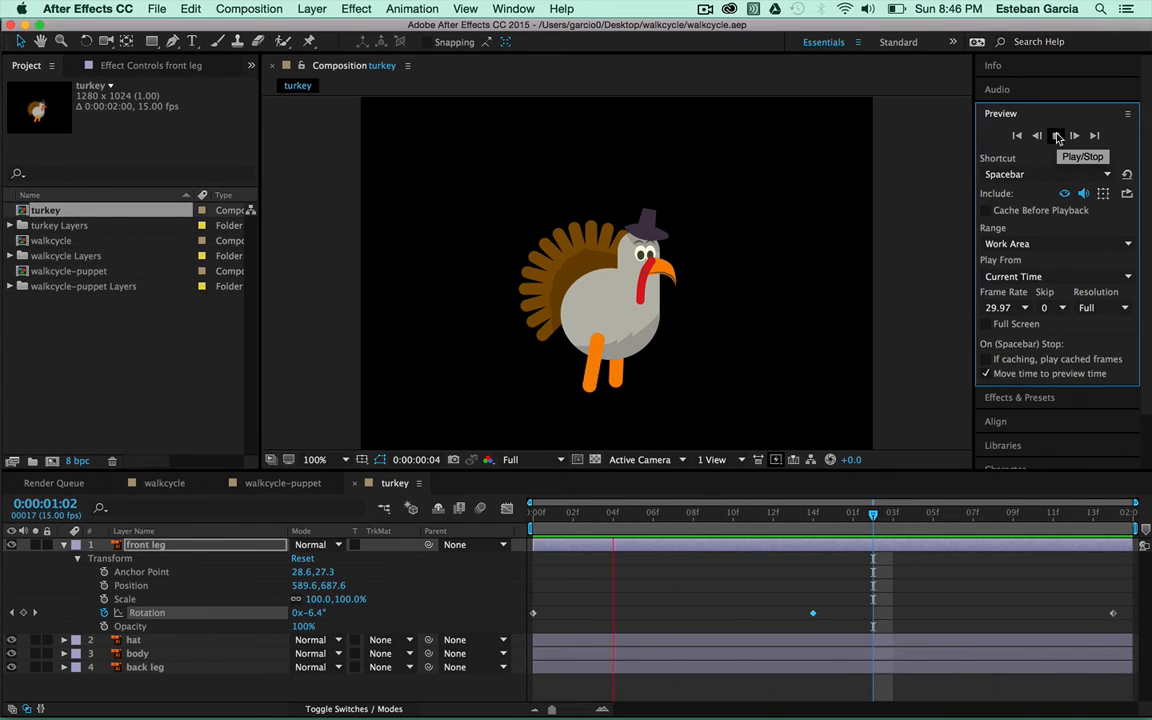
{"action": "left_click", "coordinate": [1056, 136]}
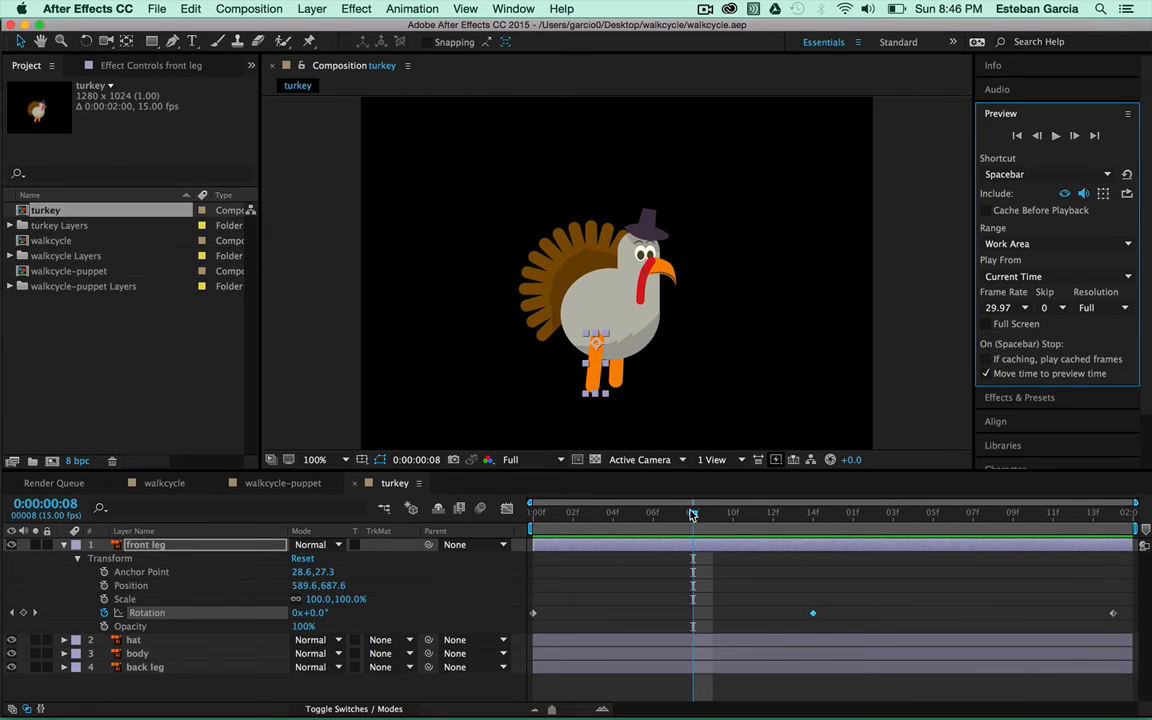
Retime the front leg keyframes to 6f and 12f, end the work area there, and preview
{"action": "left_click_drag", "start_coordinate": [692, 514], "coordinate": [873, 514]}
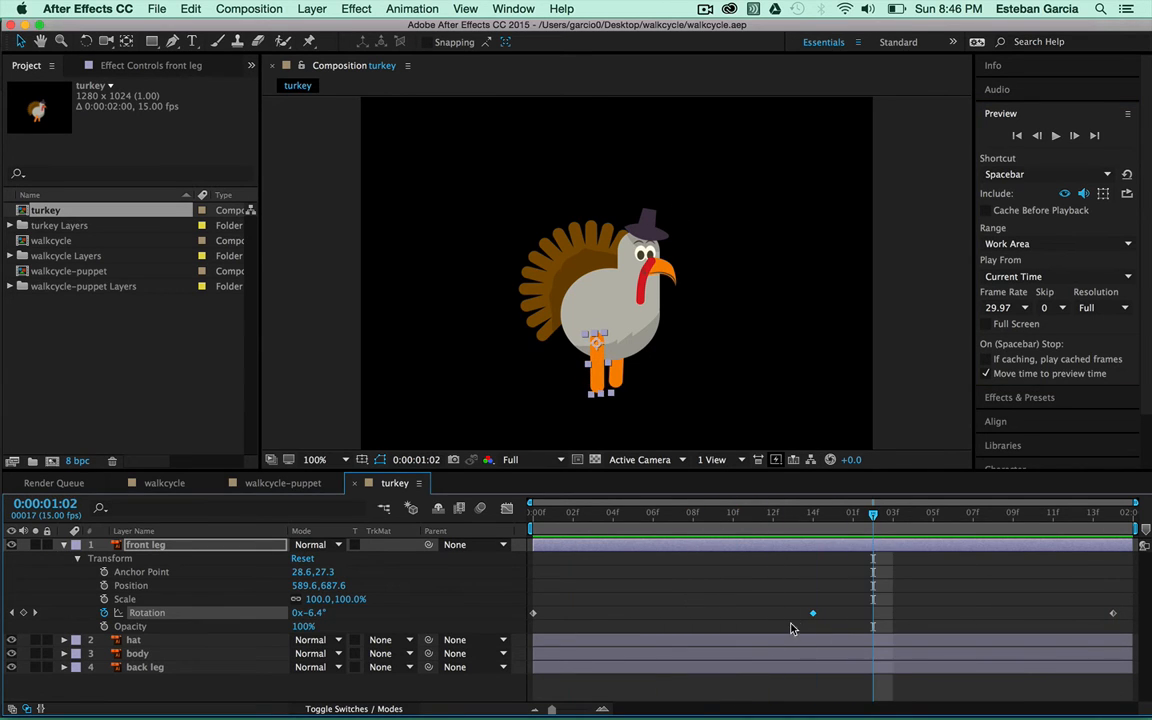
{"action": "left_click_drag", "start_coordinate": [812, 613], "coordinate": [653, 613]}
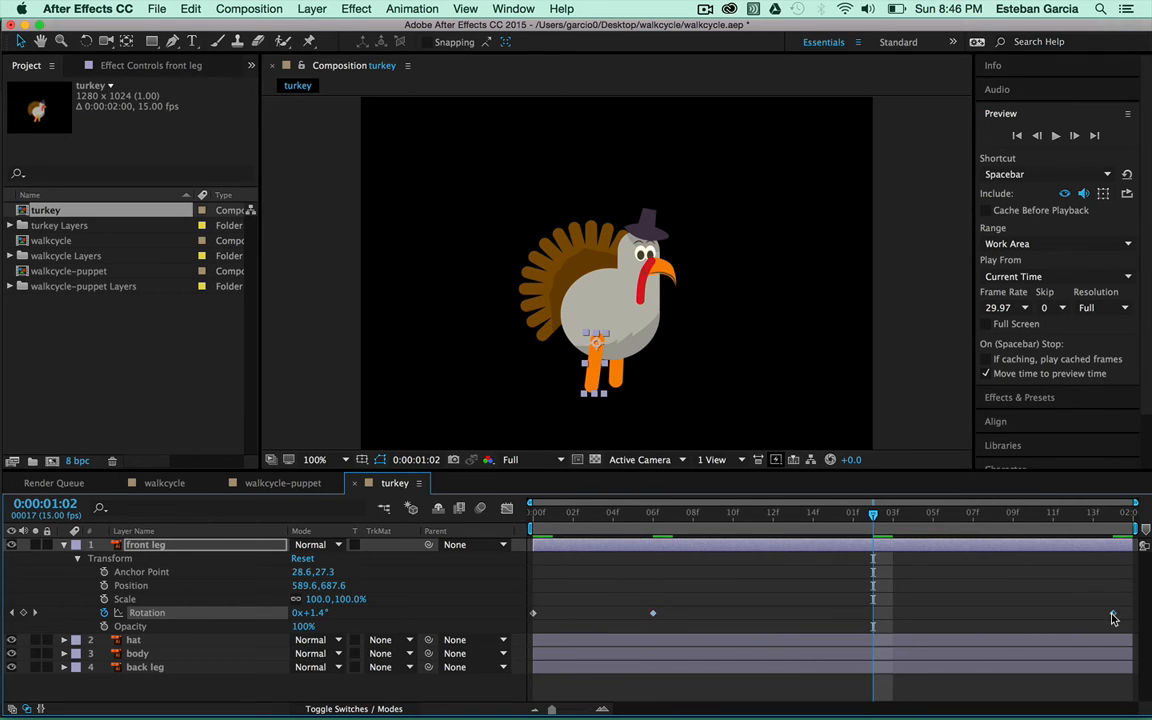
{"action": "left_click_drag", "start_coordinate": [1113, 614], "coordinate": [769, 619]}
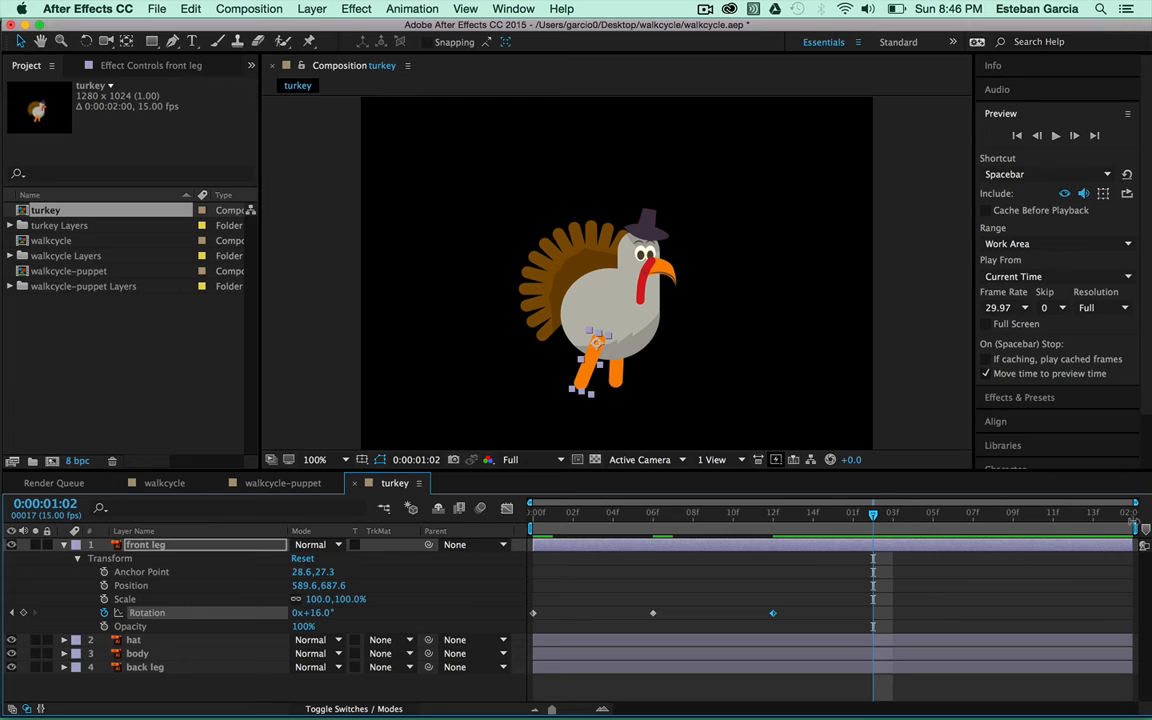
{"action": "left_click_drag", "start_coordinate": [1135, 523], "coordinate": [798, 538]}
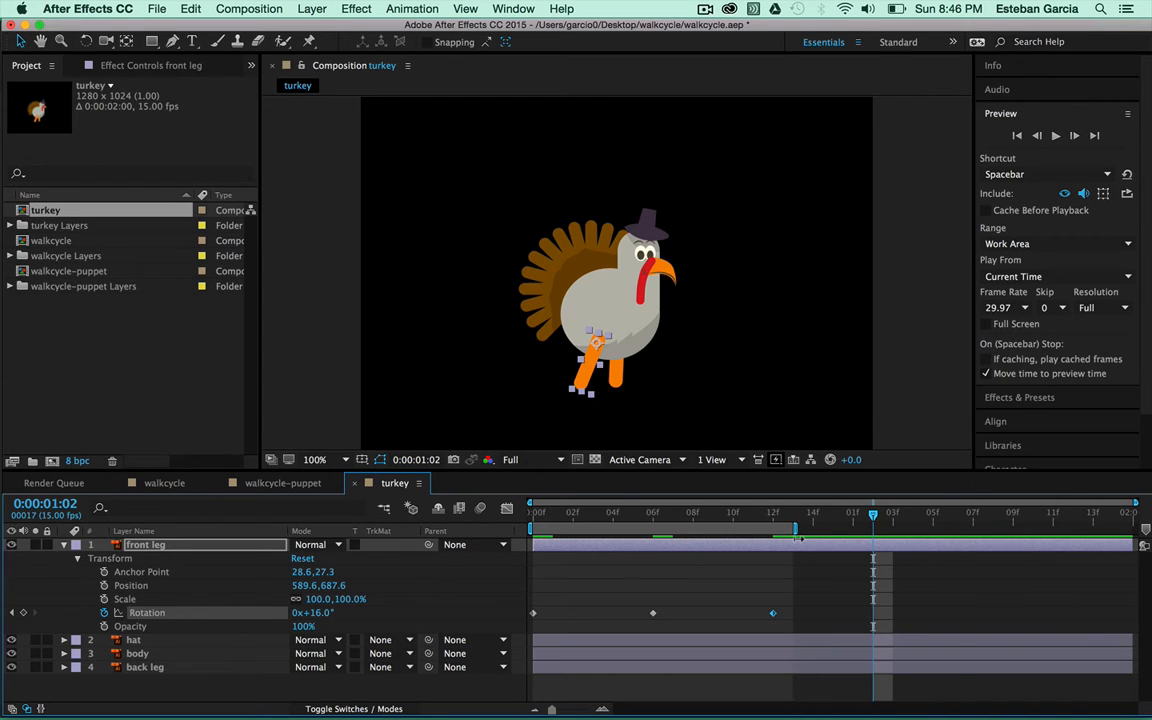
{"action": "left_click", "coordinate": [1055, 136]}
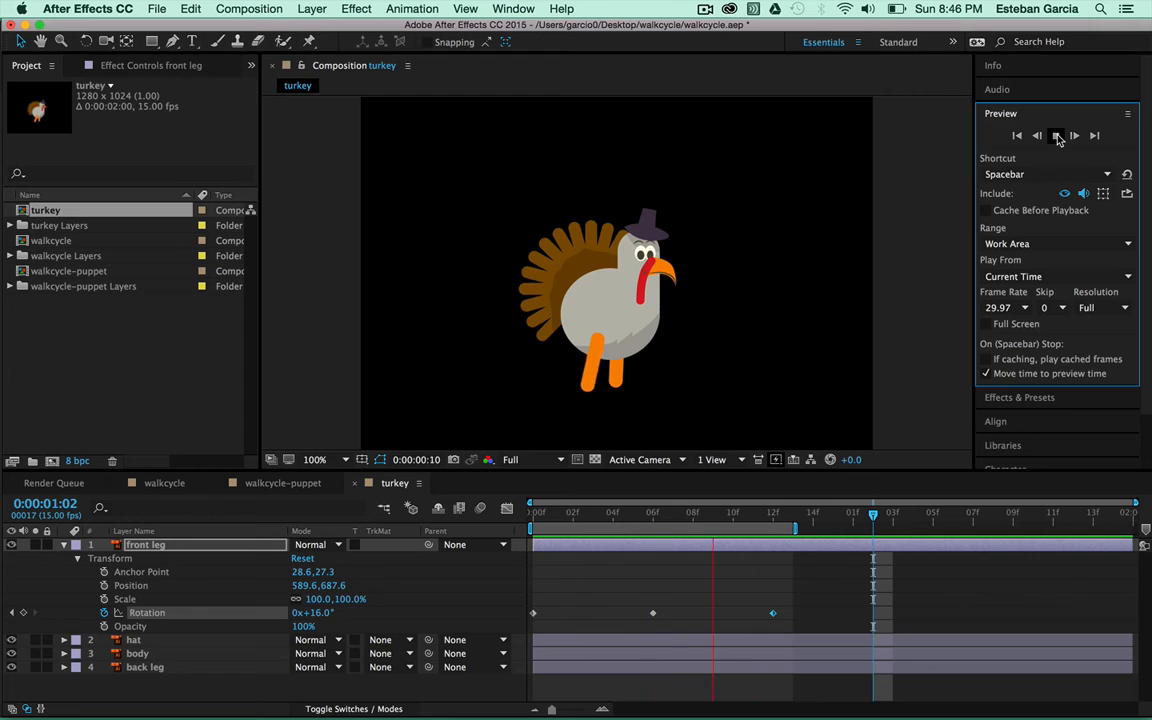
{"action": "left_click", "coordinate": [1057, 136]}
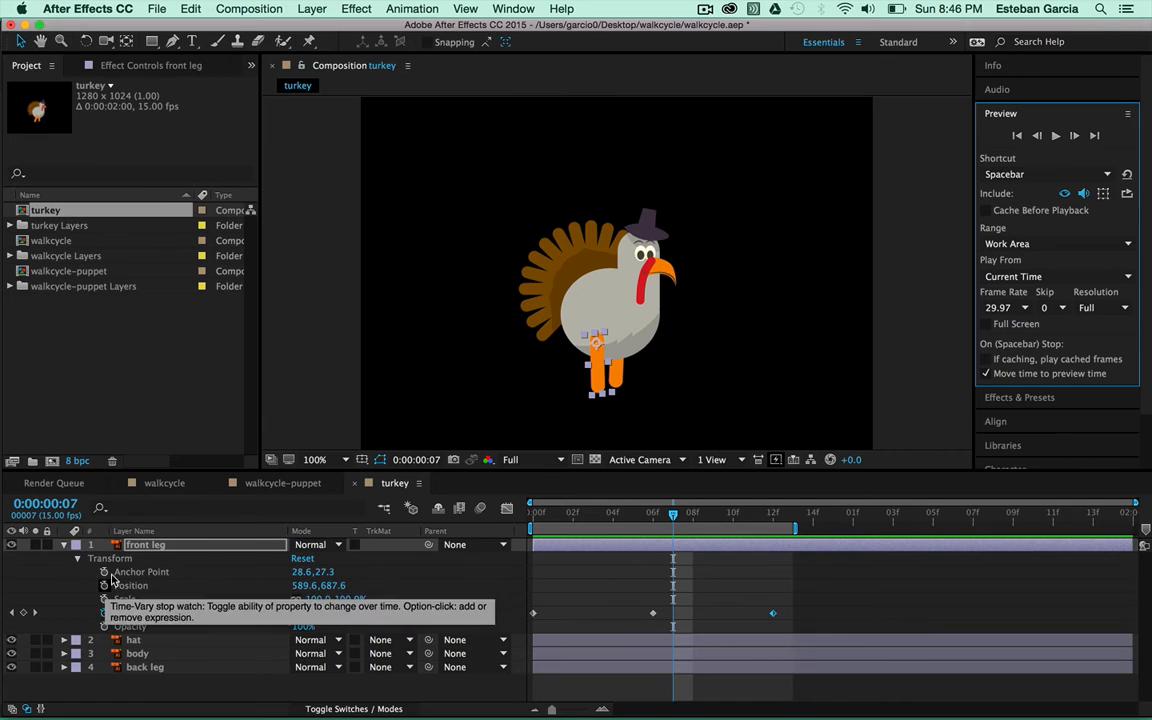
Reveal the back leg's Transform properties and move its anchor point up to the hip
{"action": "left_click", "coordinate": [77, 560]}
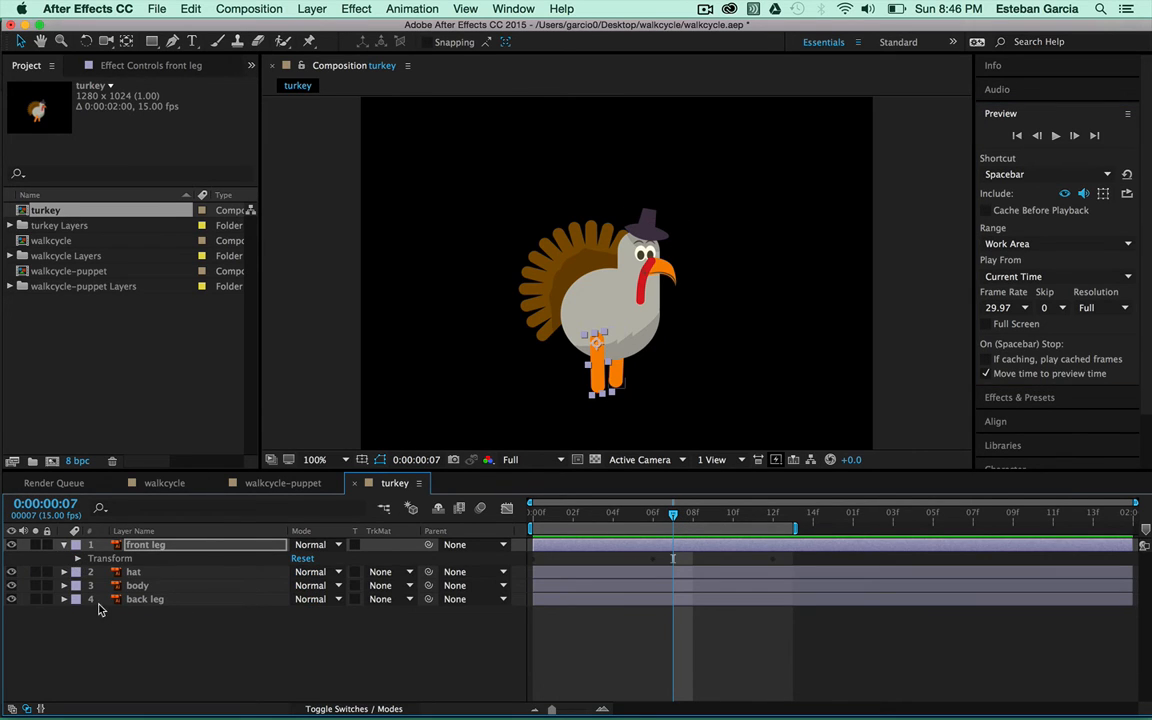
{"action": "left_click", "coordinate": [63, 600]}
{"action": "left_click", "coordinate": [79, 614]}
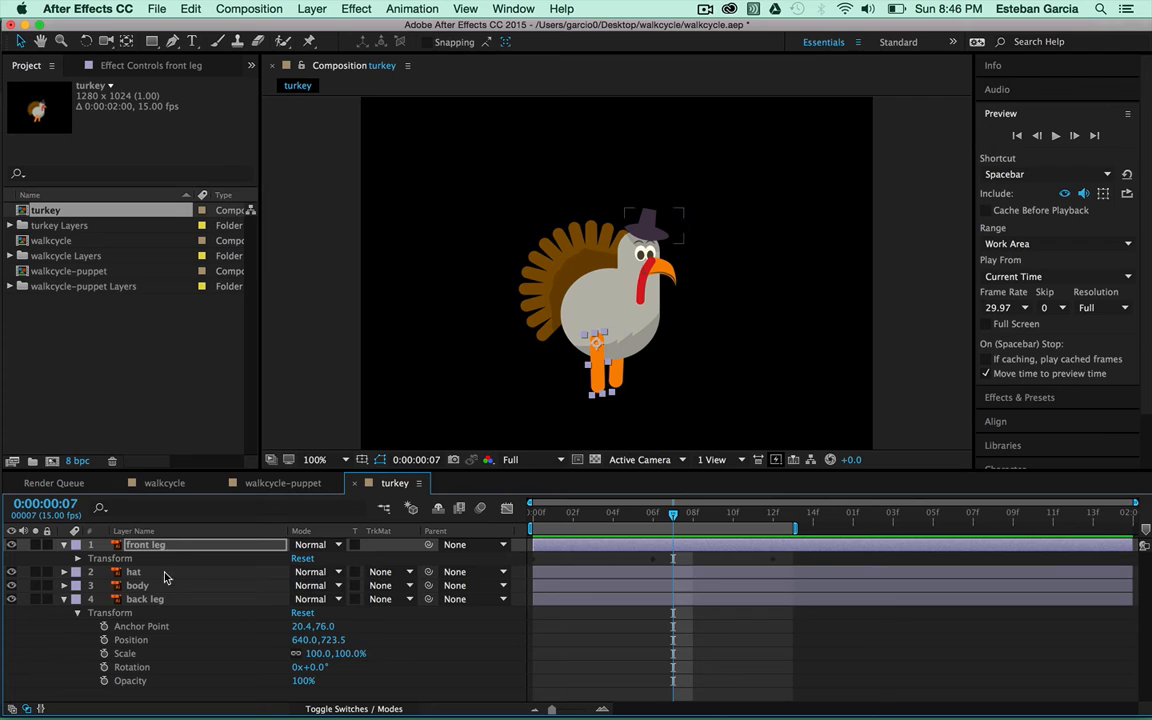
{"action": "left_click", "coordinate": [155, 600]}
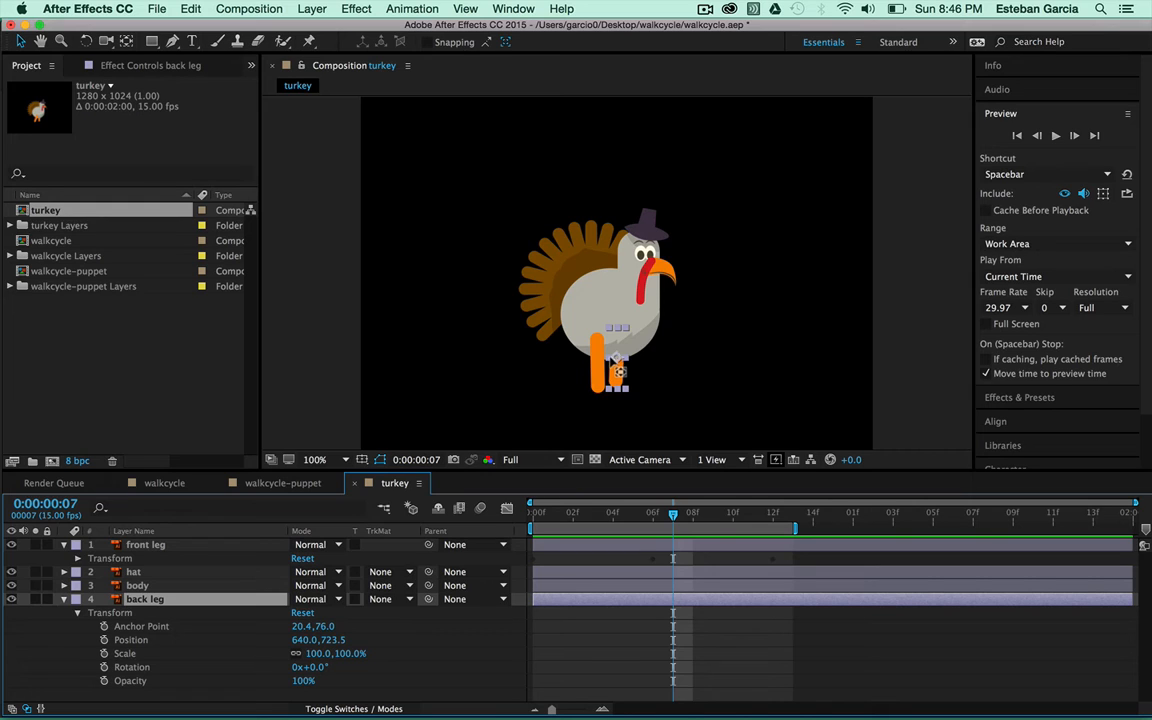
{"action": "key", "text": "y"}
{"action": "left_click_drag", "start_coordinate": [619, 366], "coordinate": [613, 340]}
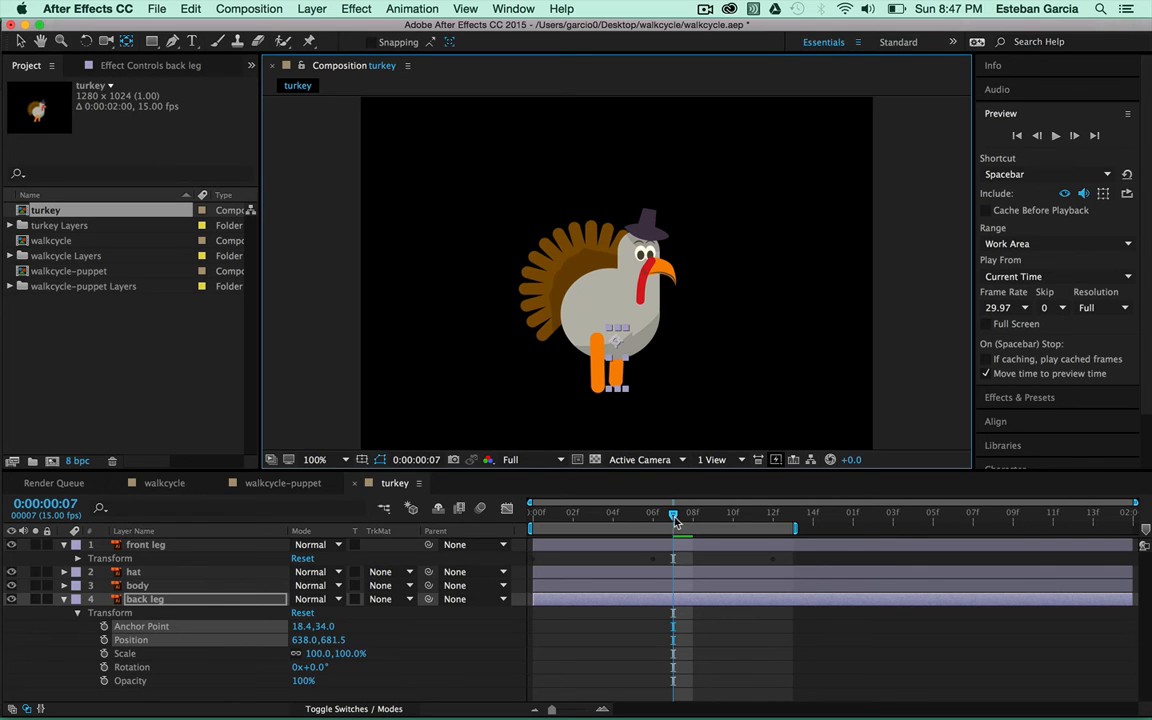
Keyframe the back leg's Rotation at 0f and 13f, with about -6° at frame 6
{"action": "left_click_drag", "start_coordinate": [675, 520], "coordinate": [498, 525]}
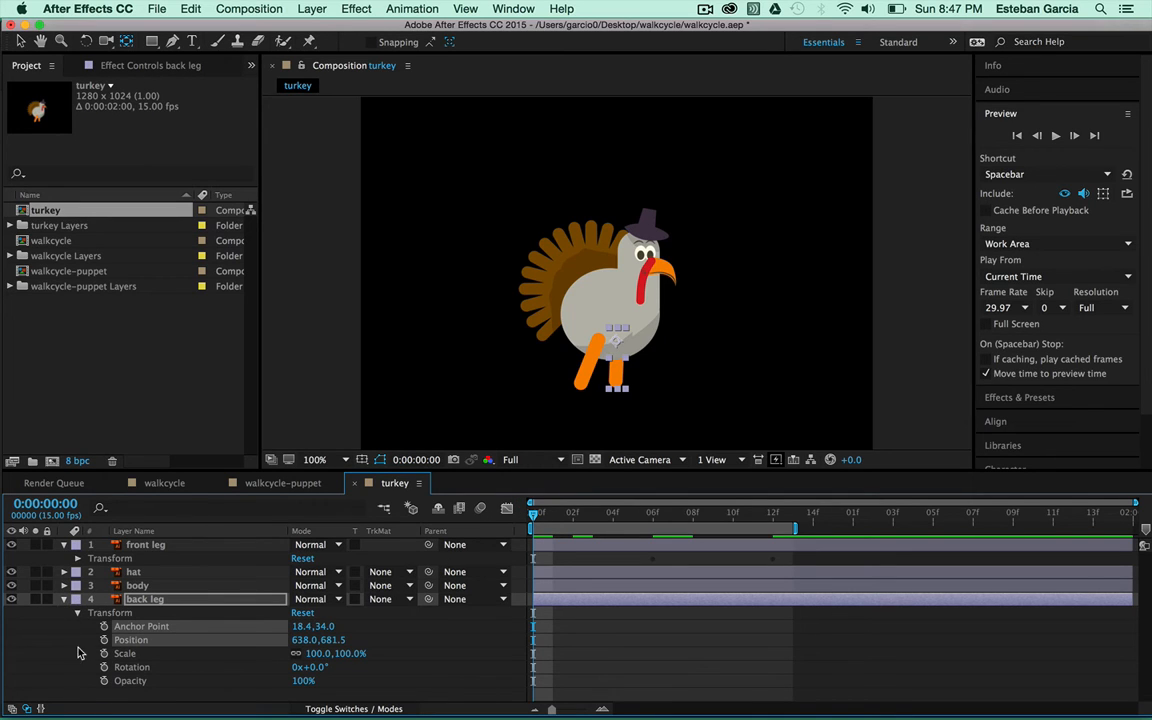
{"action": "left_click", "coordinate": [104, 667]}
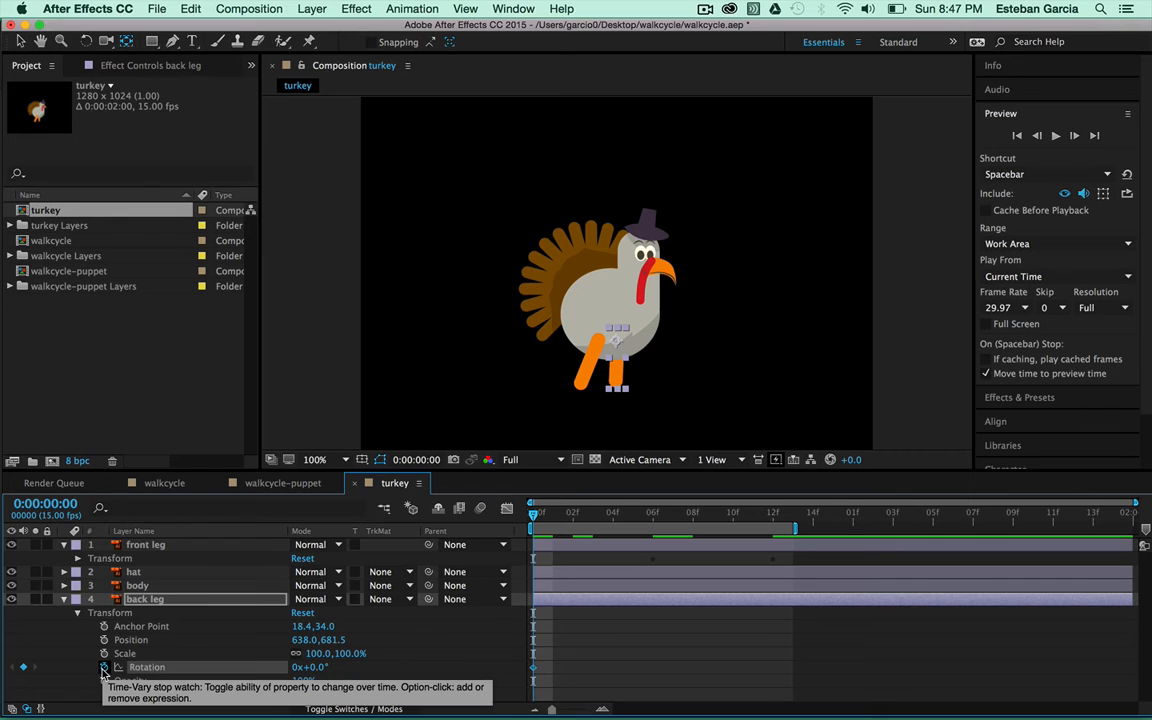
{"action": "left_click_drag", "start_coordinate": [535, 516], "coordinate": [773, 516]}
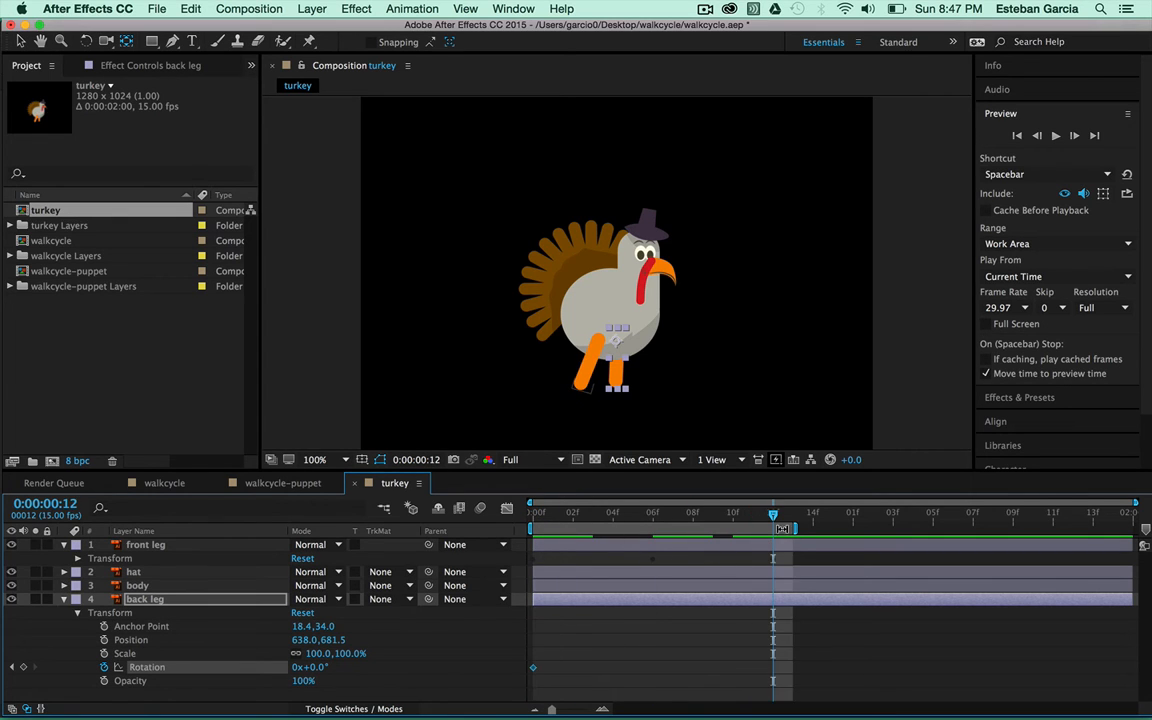
{"action": "key", "text": "Page_Down"}
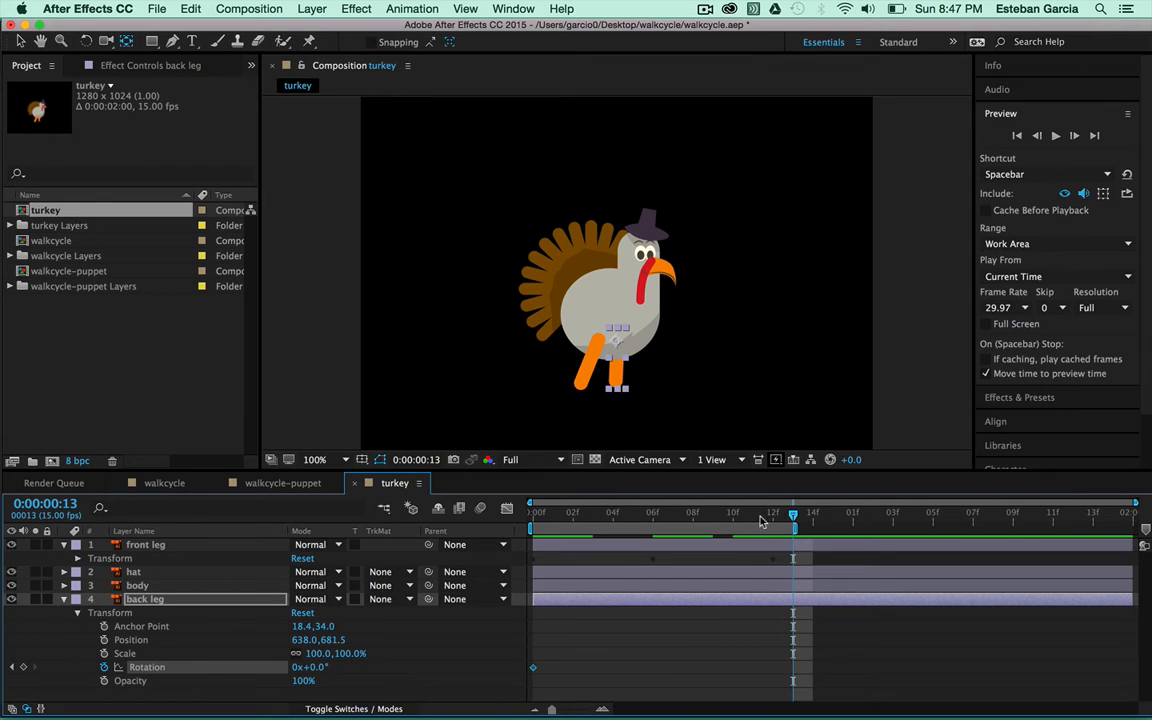
{"action": "left_click", "coordinate": [25, 667]}
{"action": "left_click_drag", "start_coordinate": [795, 518], "coordinate": [653, 516]}
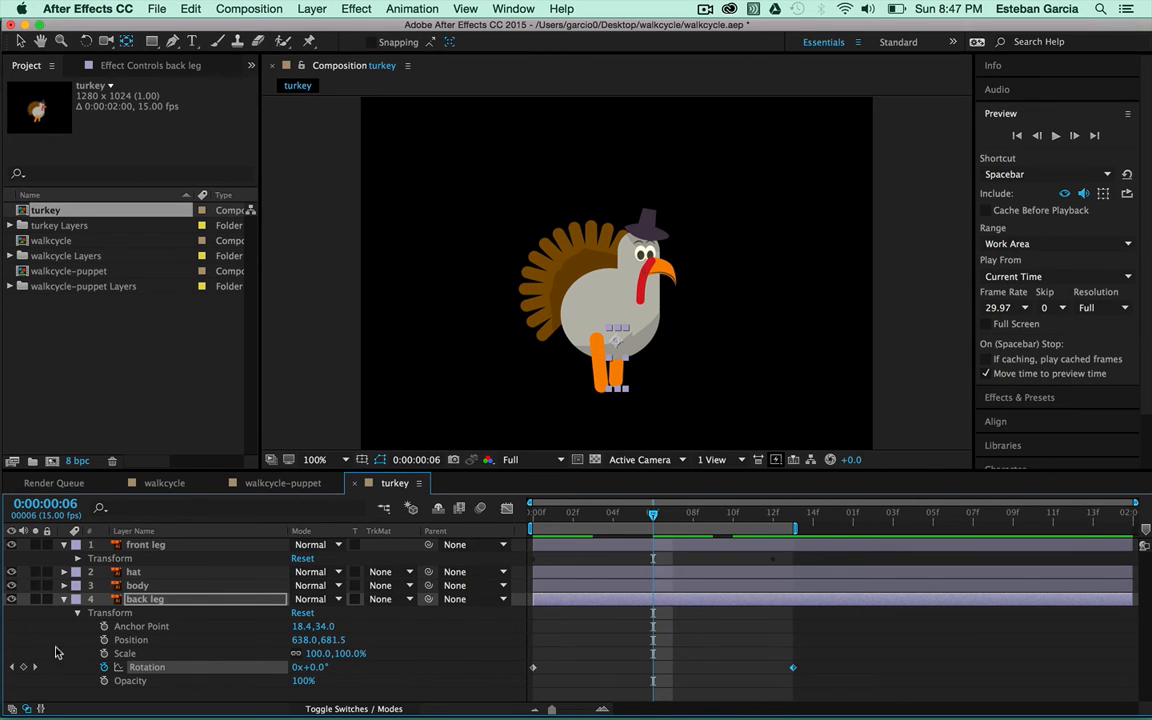
{"action": "left_click", "coordinate": [24, 667]}
{"action": "left_click_drag", "start_coordinate": [311, 665], "coordinate": [306, 665]}
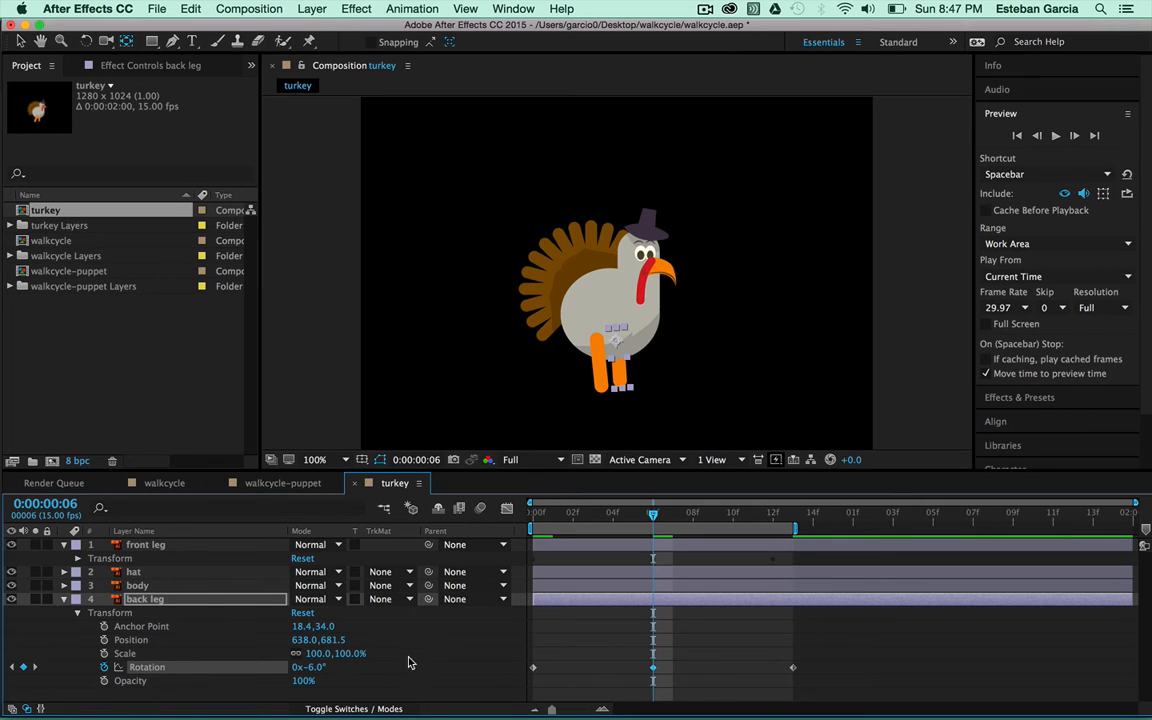
Preview both legs swinging, then collapse the back leg's properties
{"action": "left_click", "coordinate": [1056, 135]}
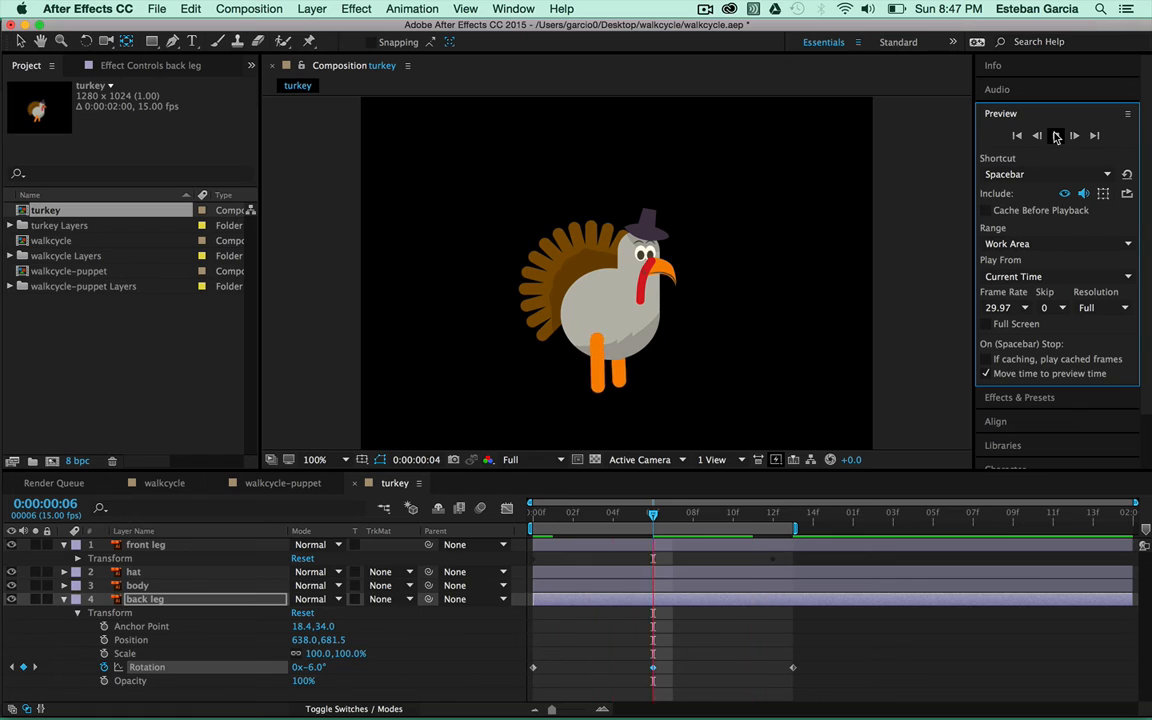
{"action": "left_click", "coordinate": [1056, 135]}
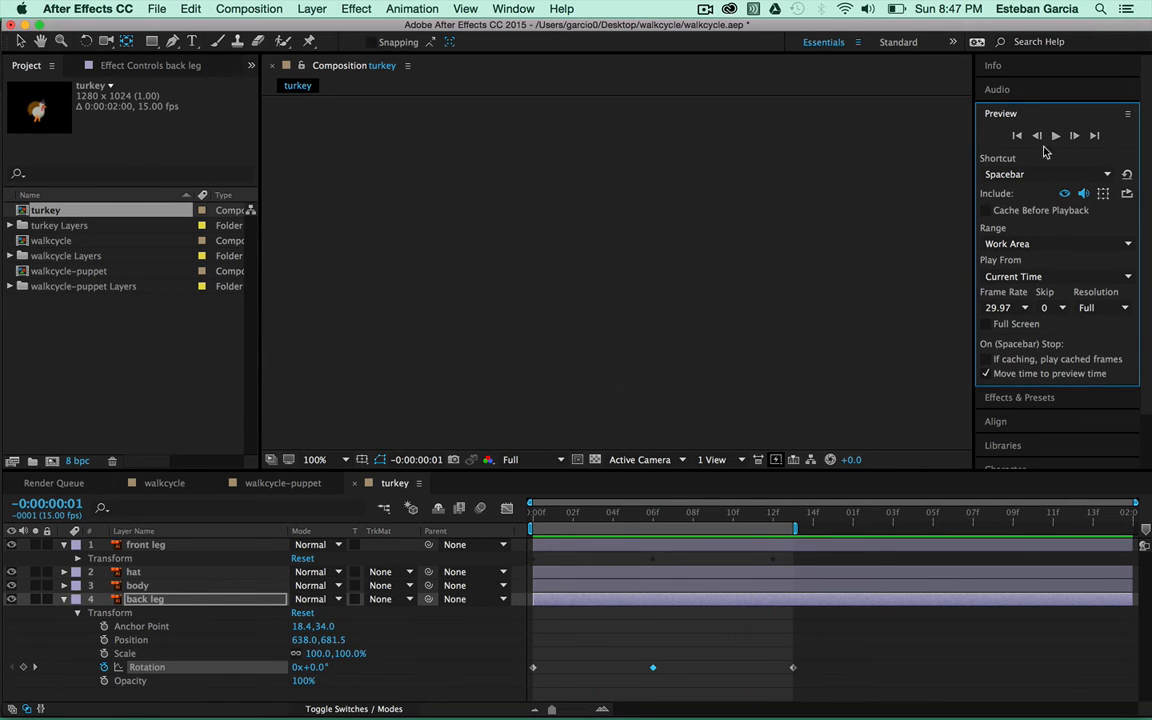
{"action": "left_click", "coordinate": [1056, 136]}
{"action": "left_click", "coordinate": [1058, 136]}
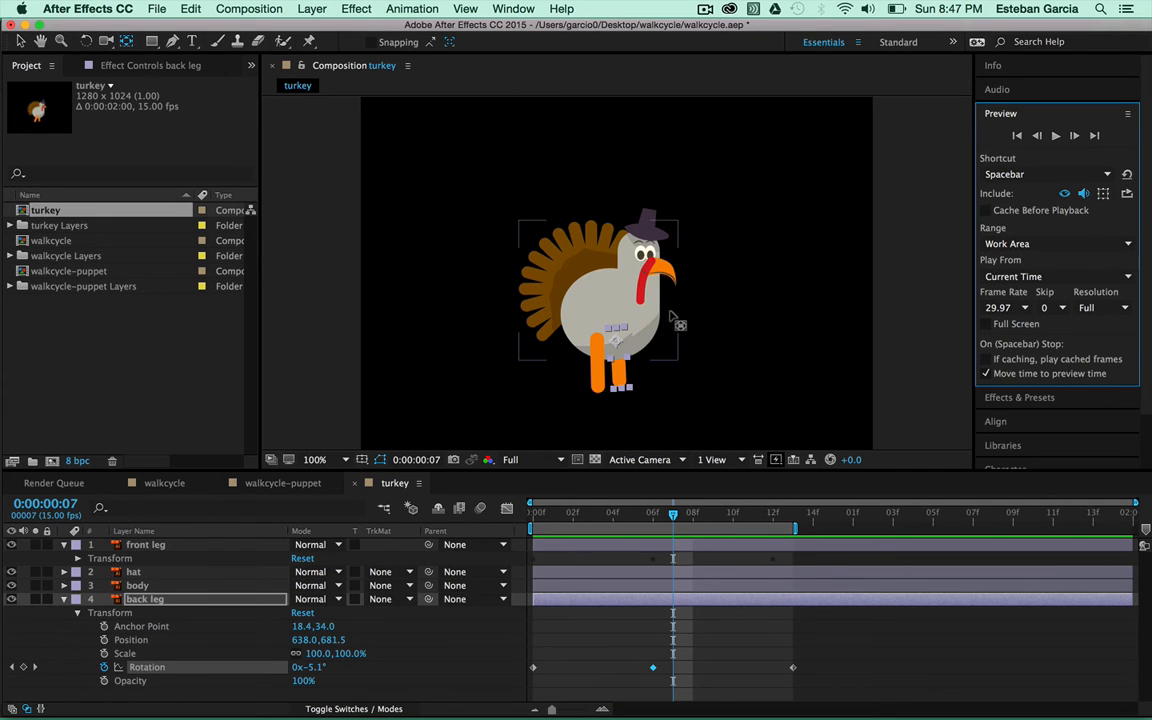
{"action": "left_click", "coordinate": [64, 599]}
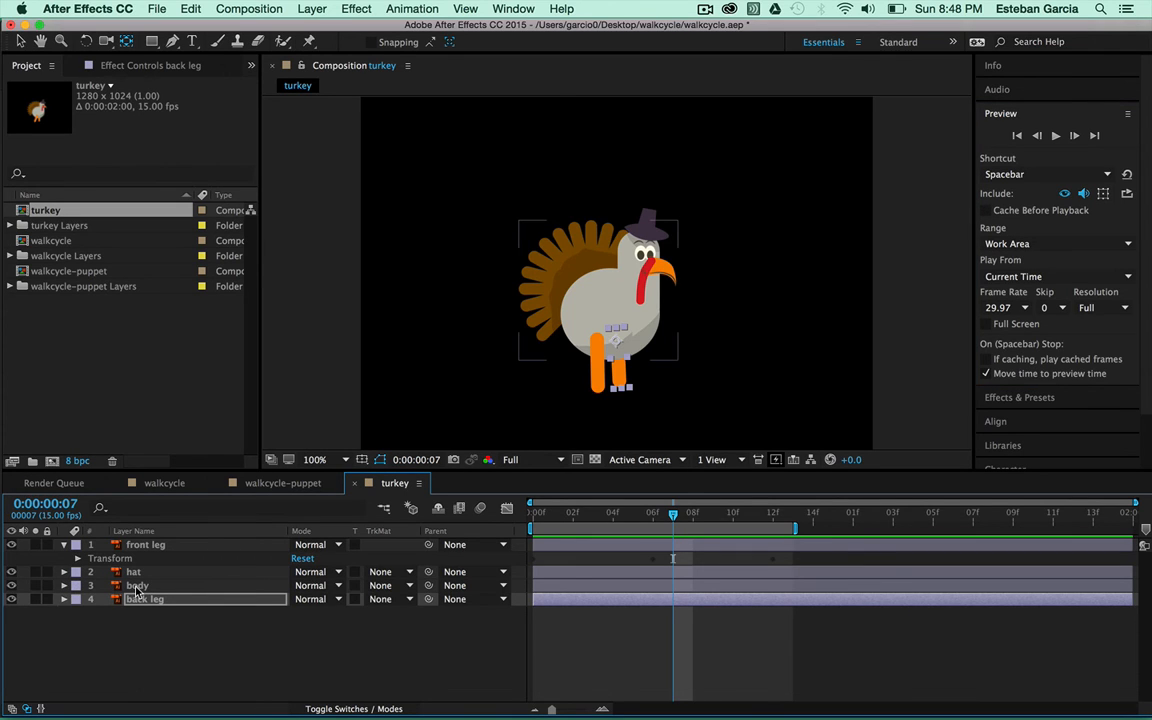
Keyframe the body's Position at 0f and 13f, raising Y from 555.1 to 540.1 at frame 7
{"action": "left_click", "coordinate": [137, 587]}
{"action": "left_click", "coordinate": [64, 586]}
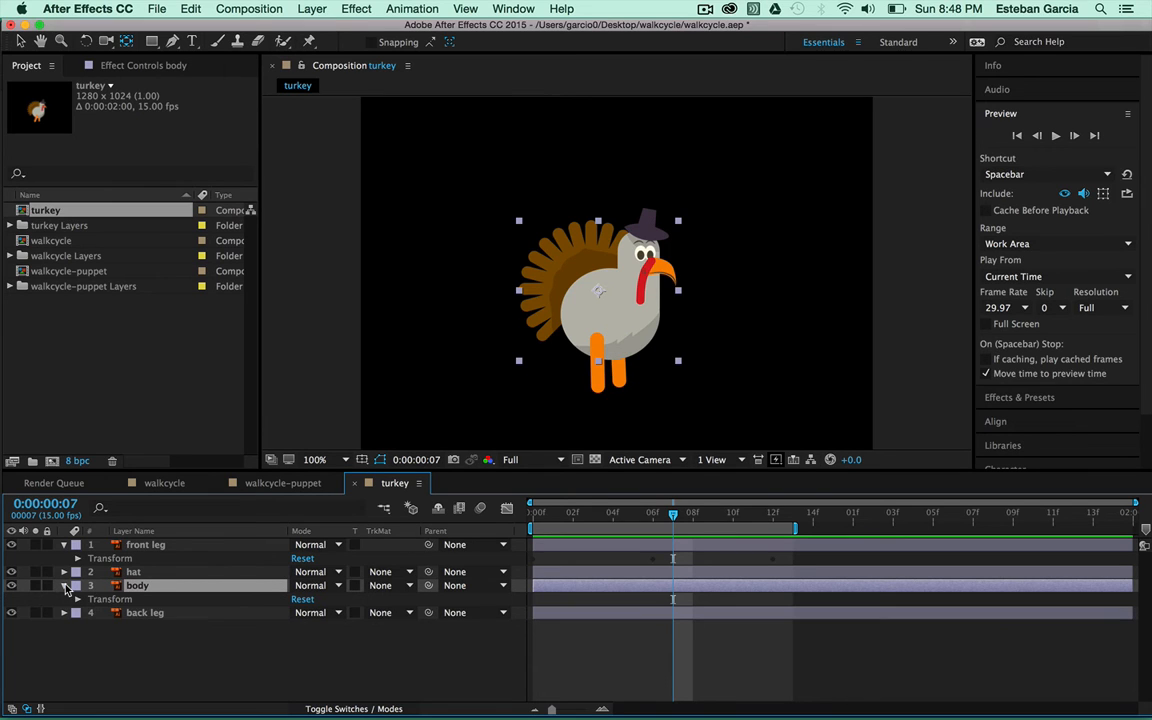
{"action": "left_click", "coordinate": [79, 599]}
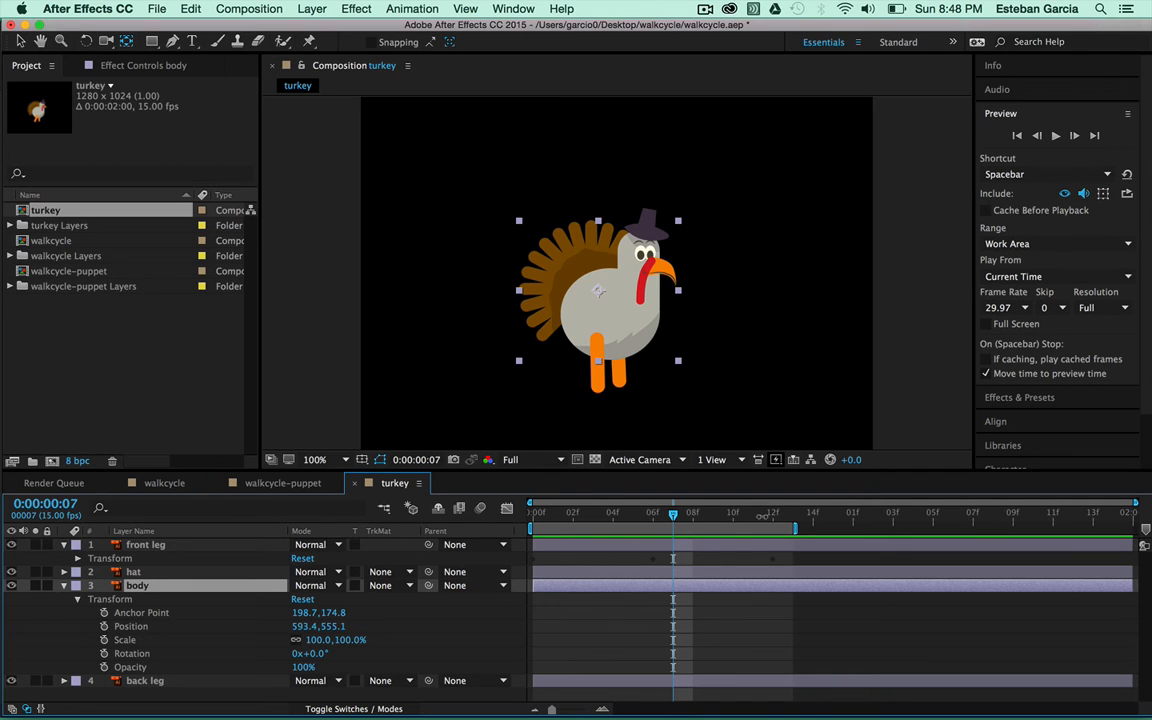
{"action": "left_click_drag", "start_coordinate": [673, 518], "coordinate": [506, 514]}
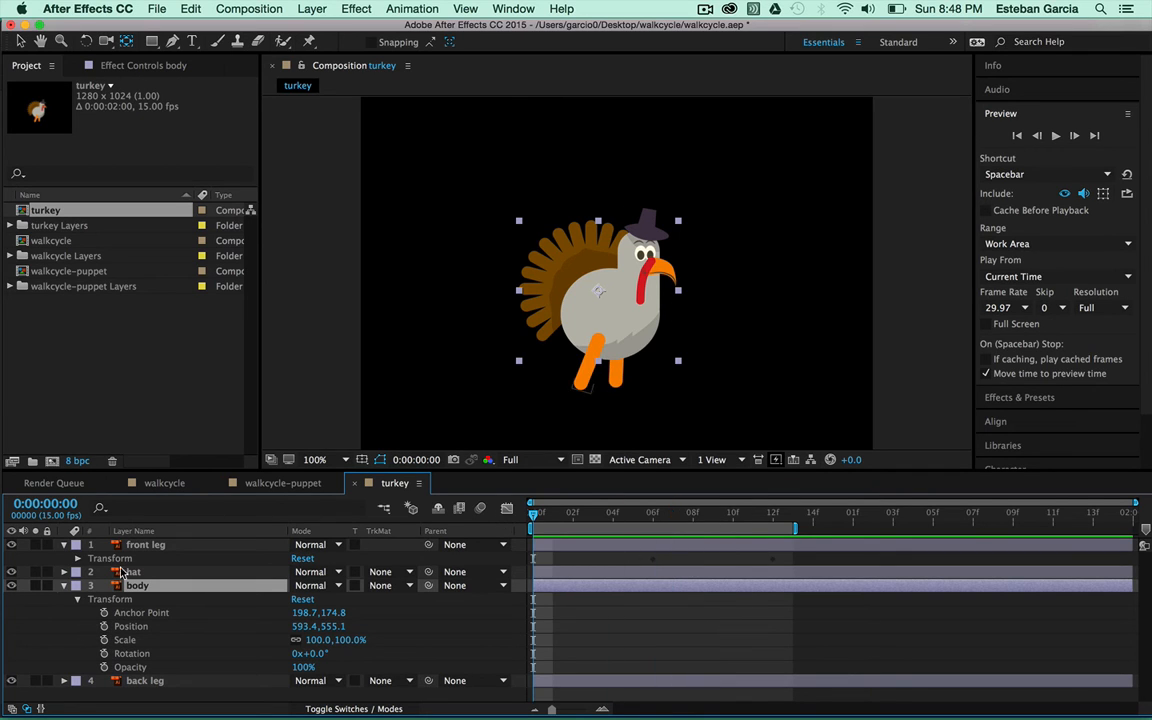
{"action": "left_click", "coordinate": [104, 626]}
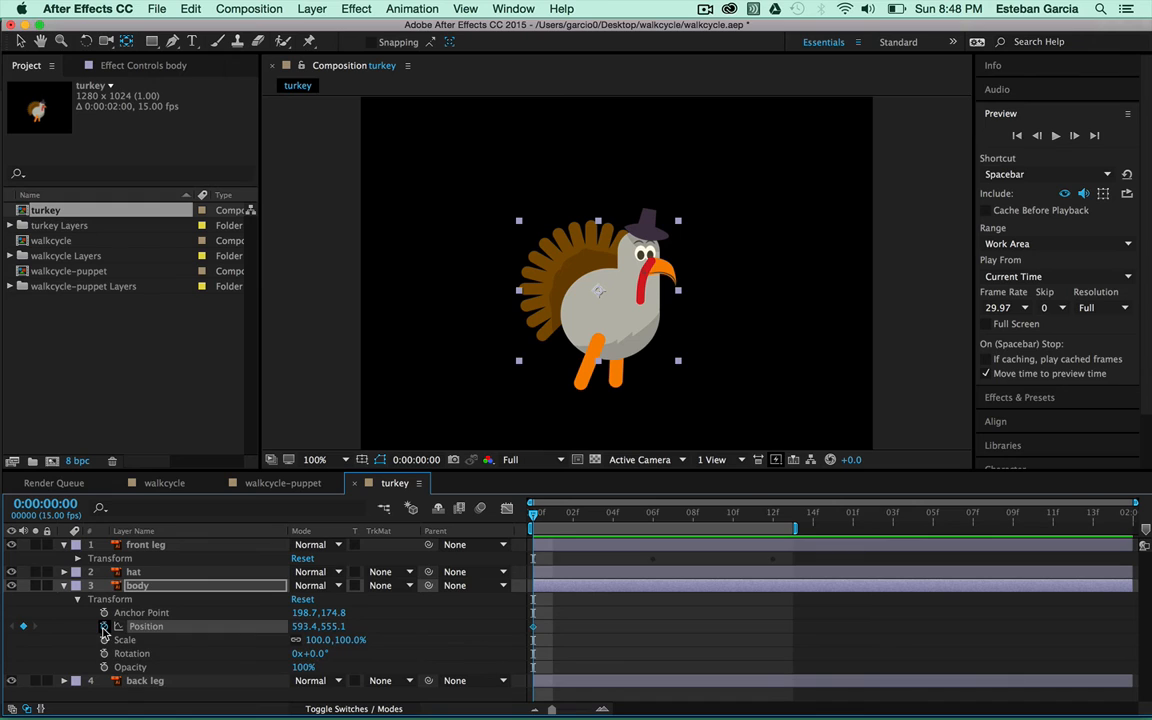
{"action": "left_click_drag", "start_coordinate": [537, 522], "coordinate": [790, 540]}
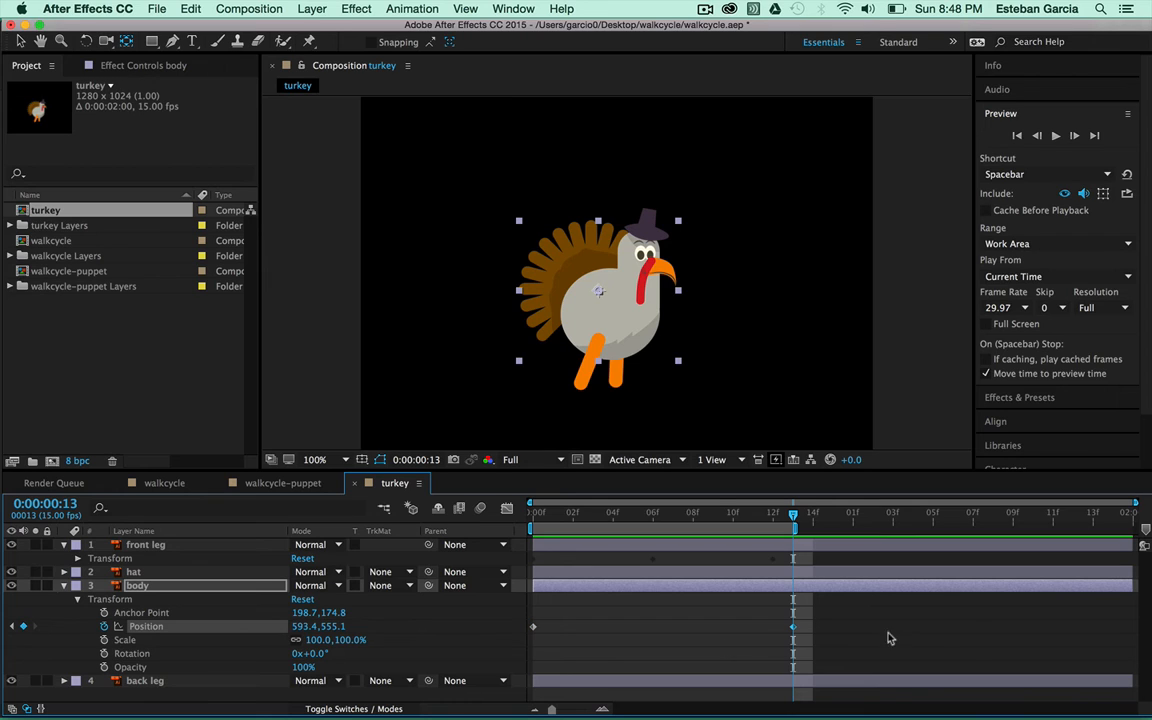
{"action": "left_click_drag", "start_coordinate": [777, 518], "coordinate": [674, 528]}
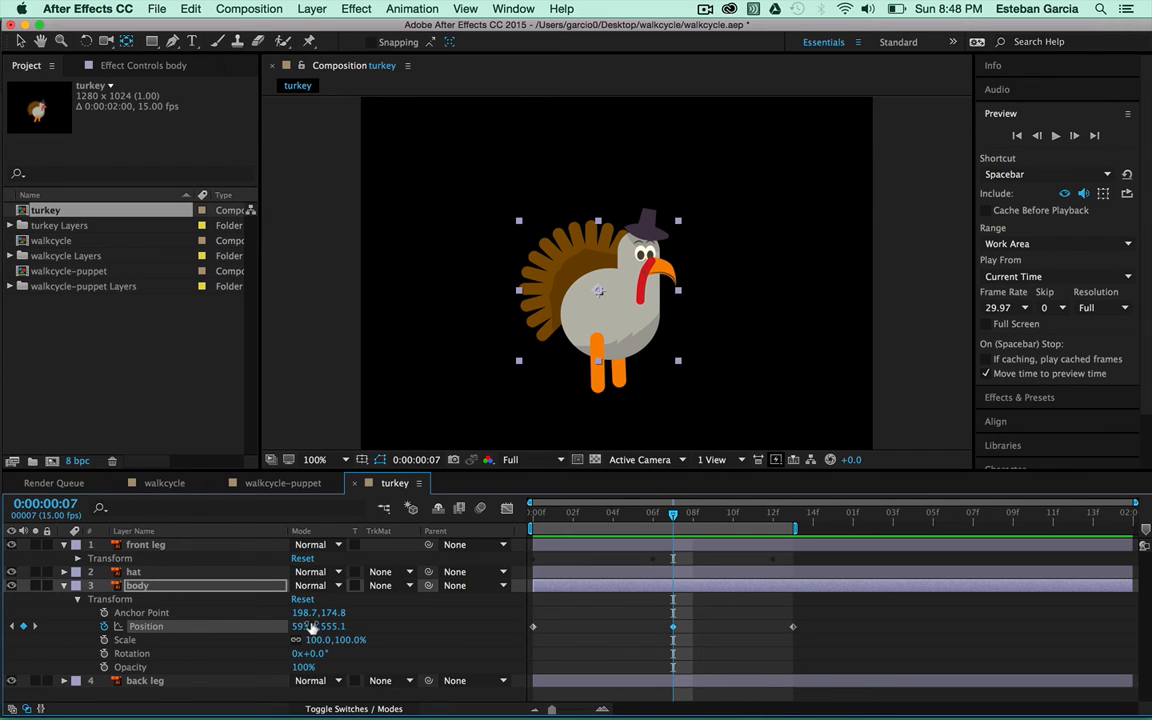
{"action": "left_click_drag", "start_coordinate": [301, 627], "coordinate": [335, 626]}
{"action": "left_click_drag", "start_coordinate": [329, 620], "coordinate": [320, 612]}
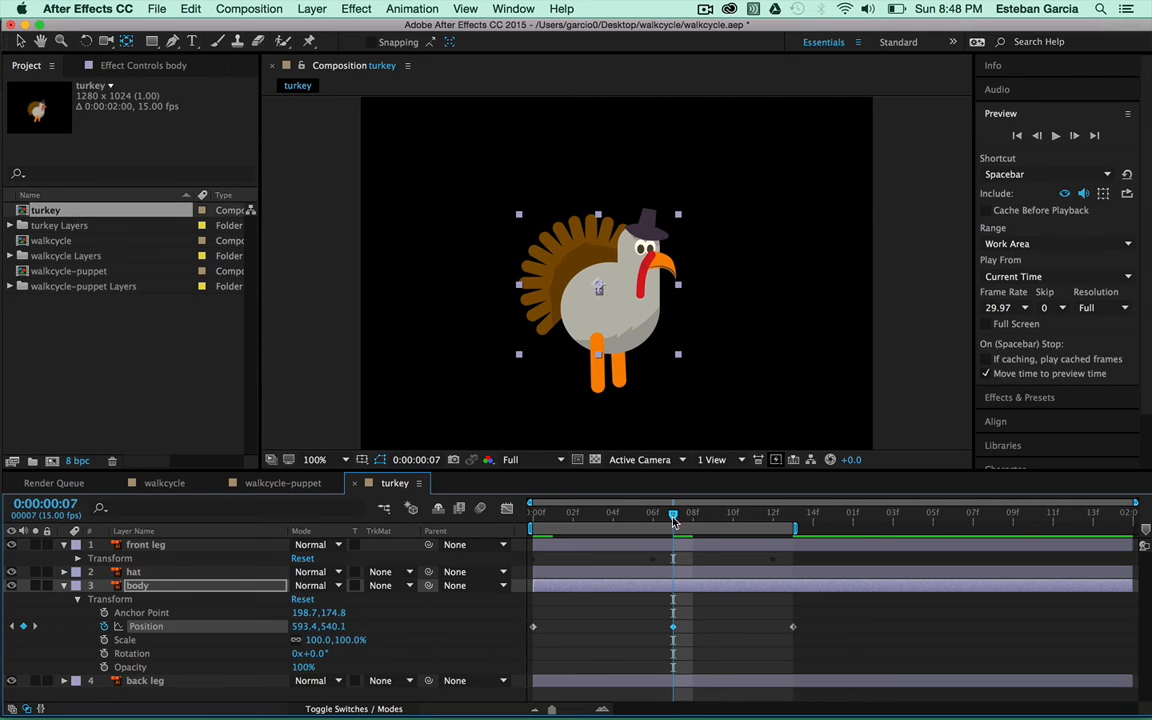
{"action": "left_click_drag", "start_coordinate": [674, 521], "coordinate": [533, 516]}
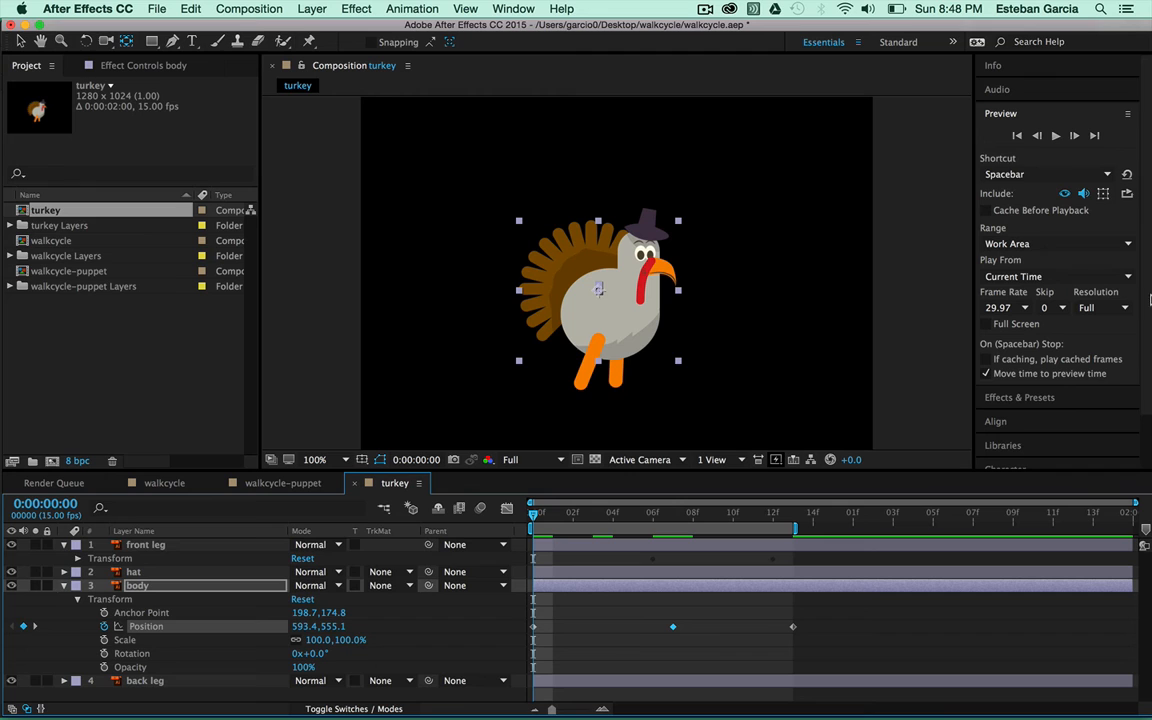
Preview the body bob, then select the hat layer in the composition
{"action": "left_click", "coordinate": [1055, 135]}
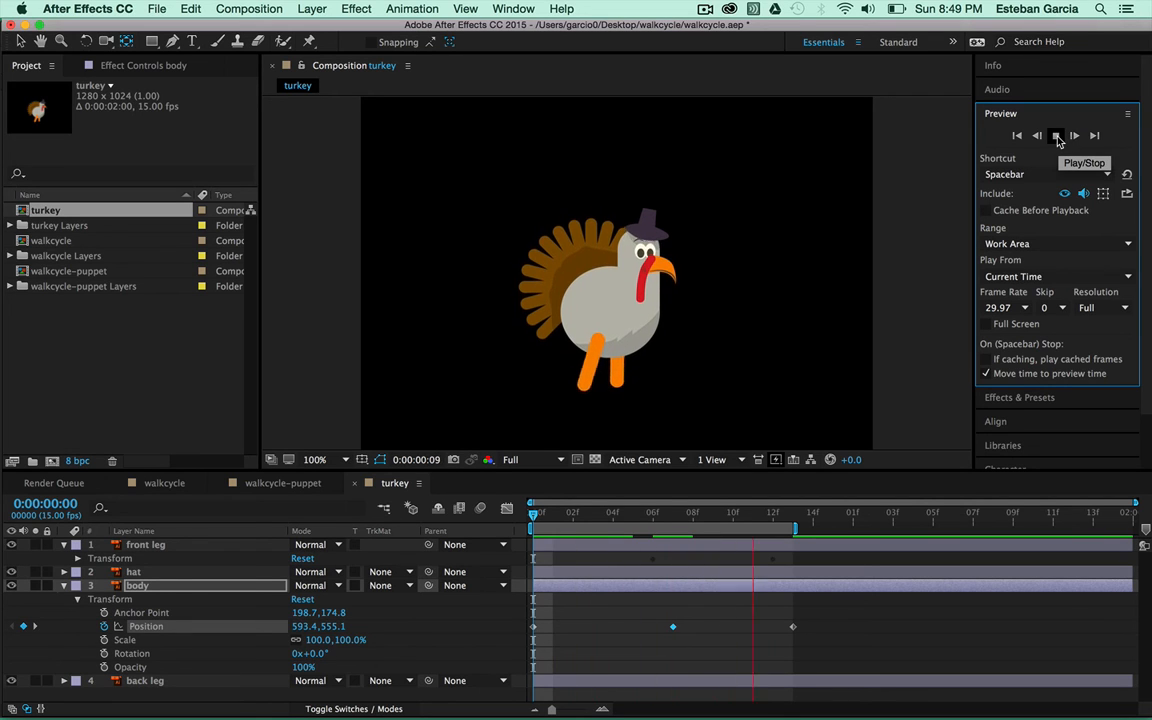
{"action": "left_click", "coordinate": [1056, 136]}
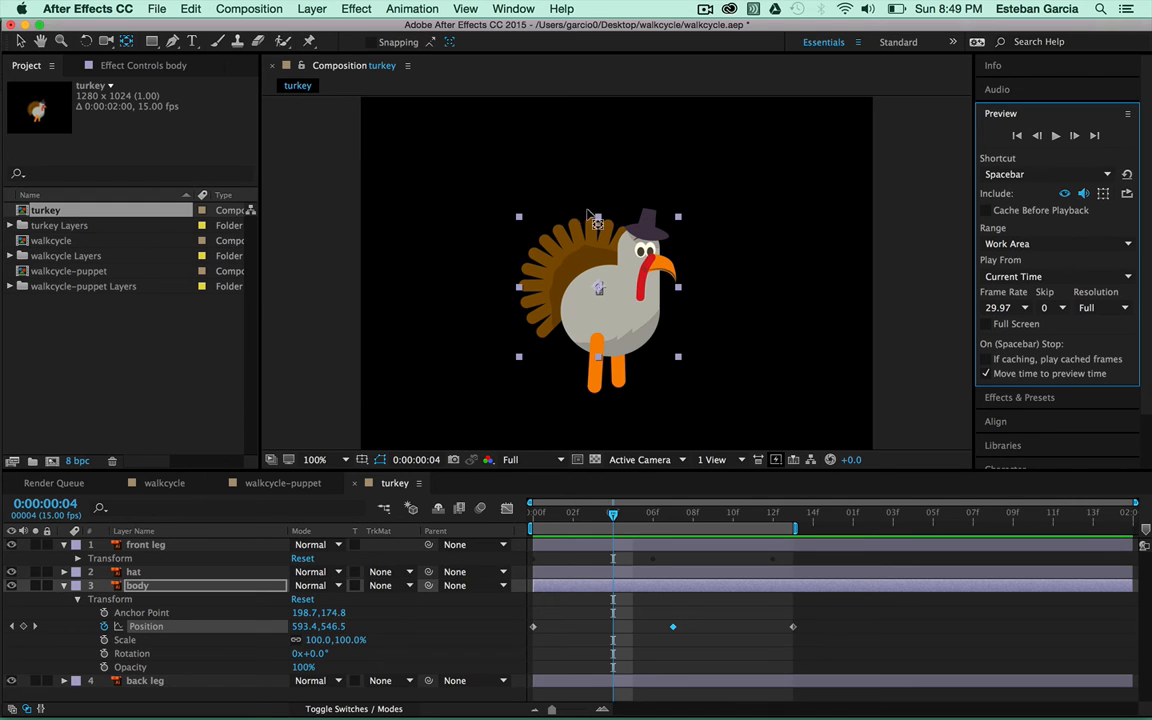
{"action": "left_click", "coordinate": [643, 228]}
{"action": "left_click_drag", "start_coordinate": [644, 230], "coordinate": [646, 217]}
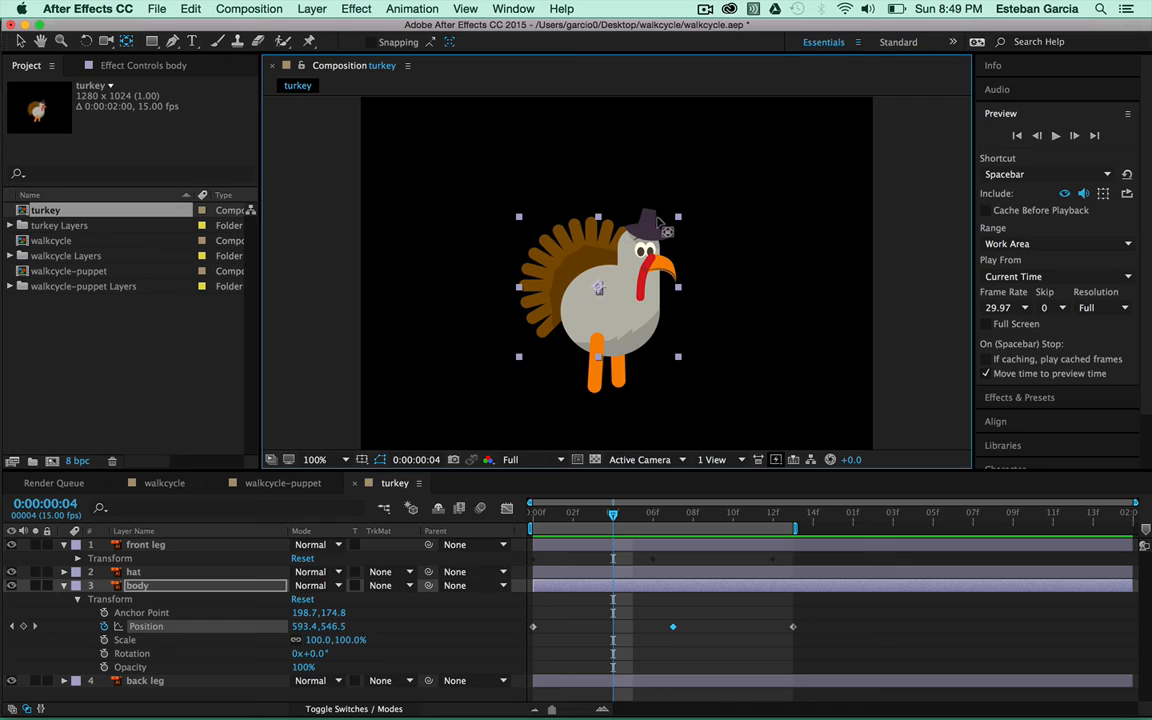
{"action": "left_click", "coordinate": [650, 223]}
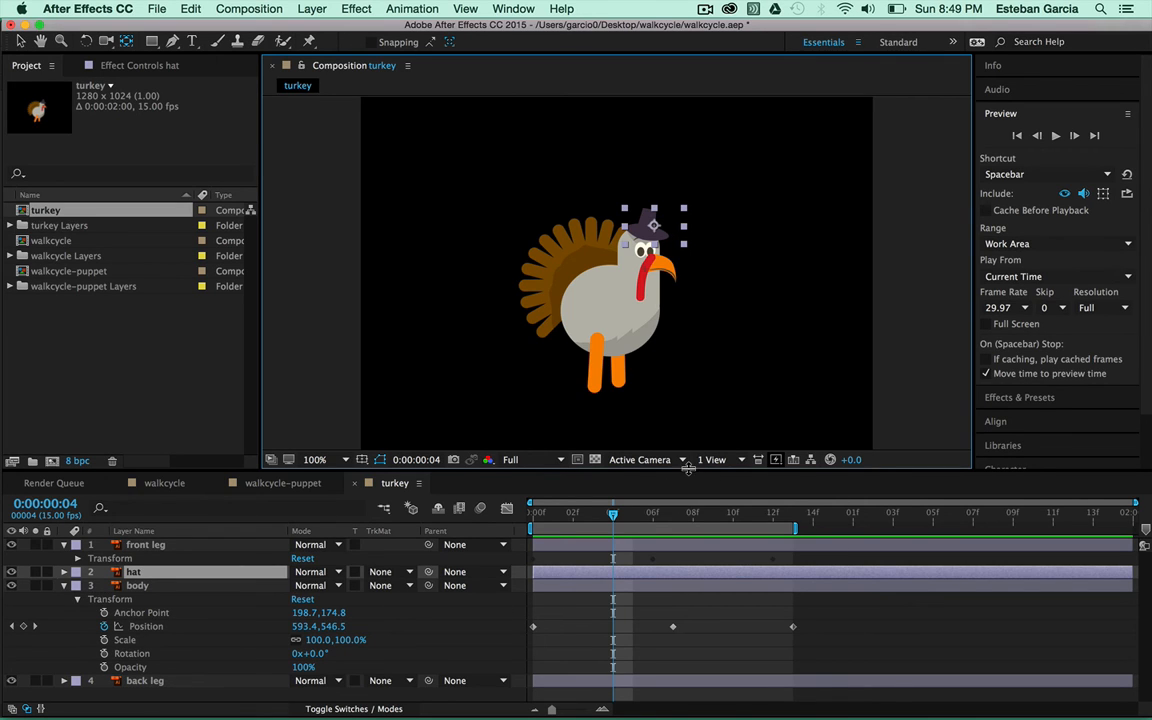
Enlarge the timeline, collapse the body and front leg, and reveal the hat's Transform at frame 0
{"action": "left_click_drag", "start_coordinate": [688, 468], "coordinate": [637, 434]}
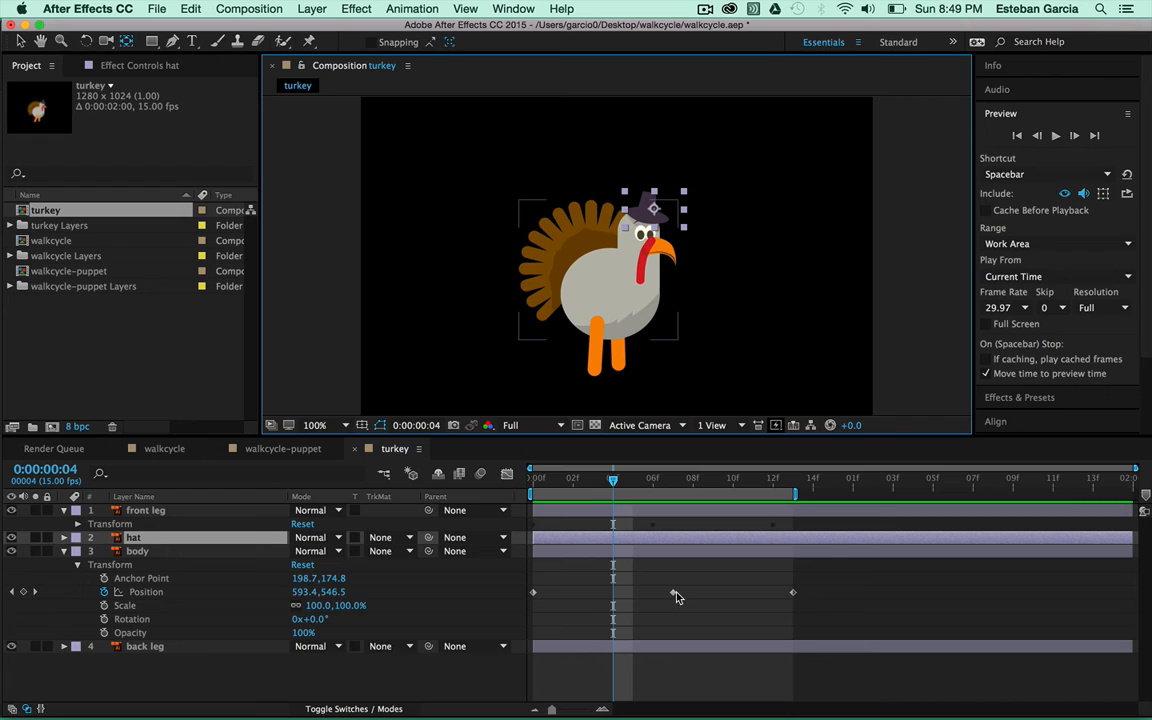
{"action": "left_click", "coordinate": [64, 552]}
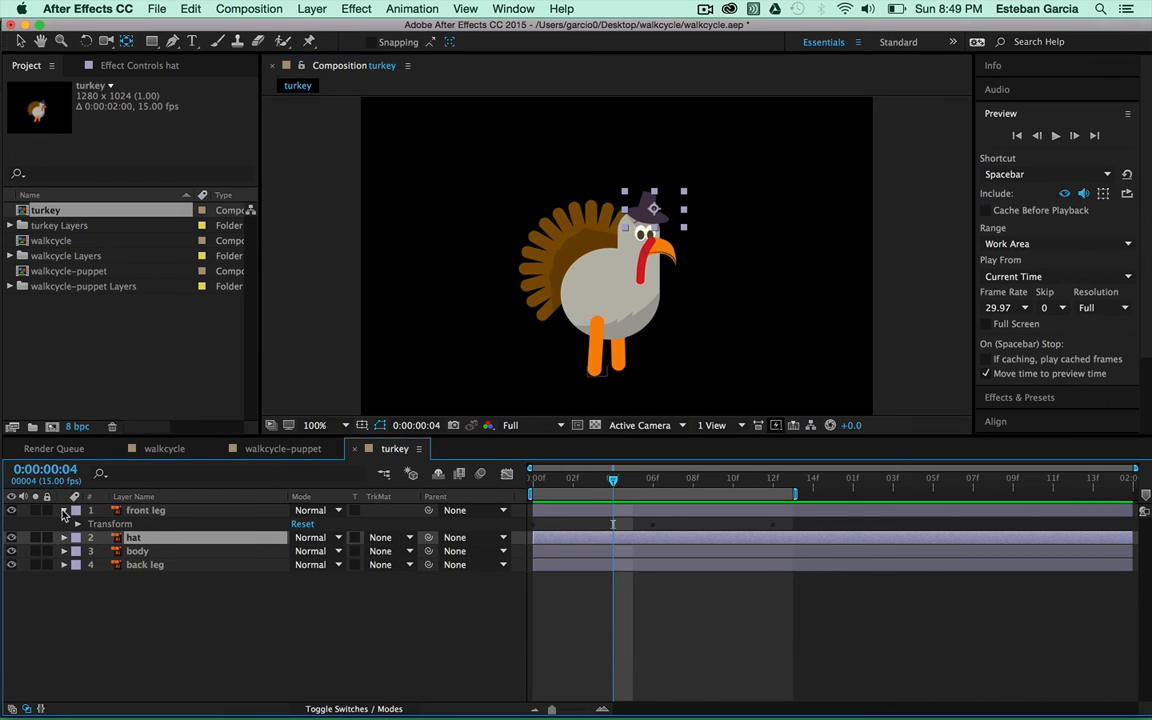
{"action": "left_click", "coordinate": [64, 511]}
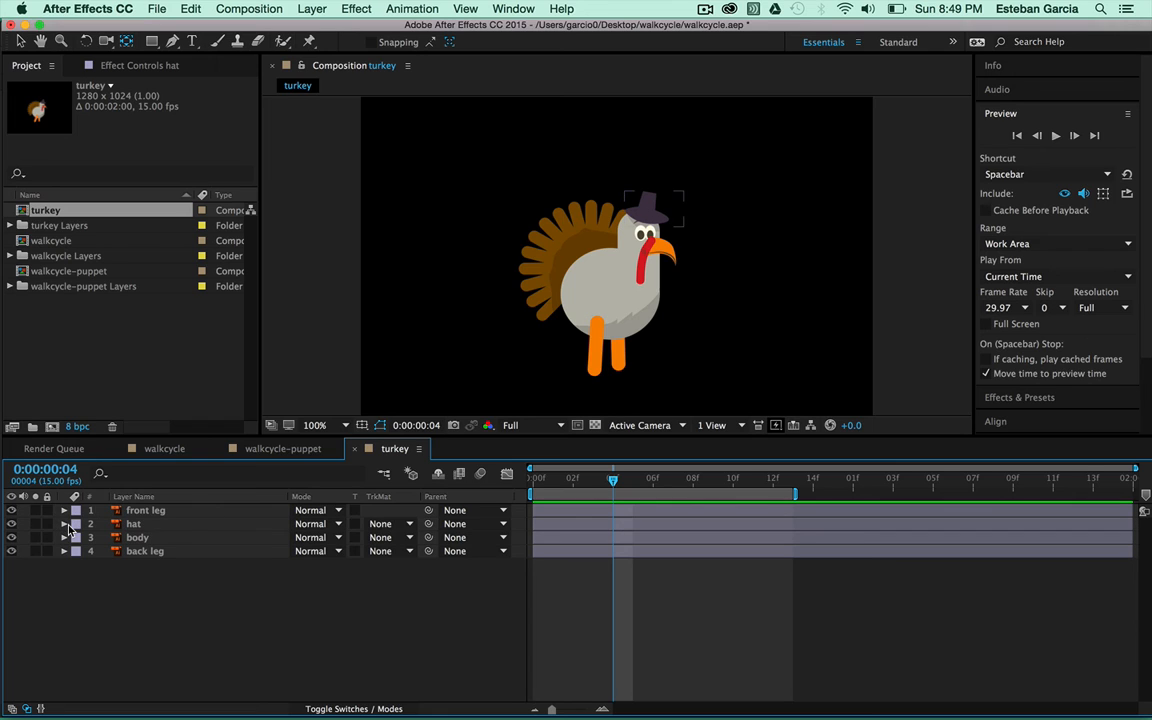
{"action": "left_click", "coordinate": [64, 524]}
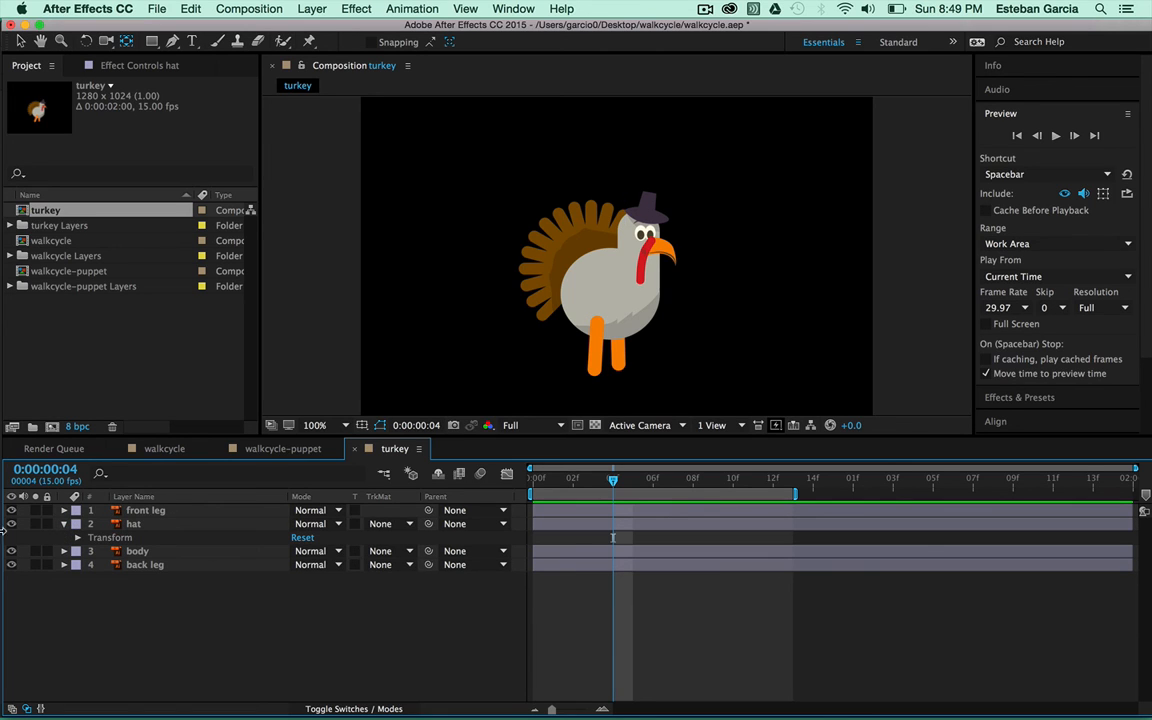
{"action": "left_click", "coordinate": [76, 538]}
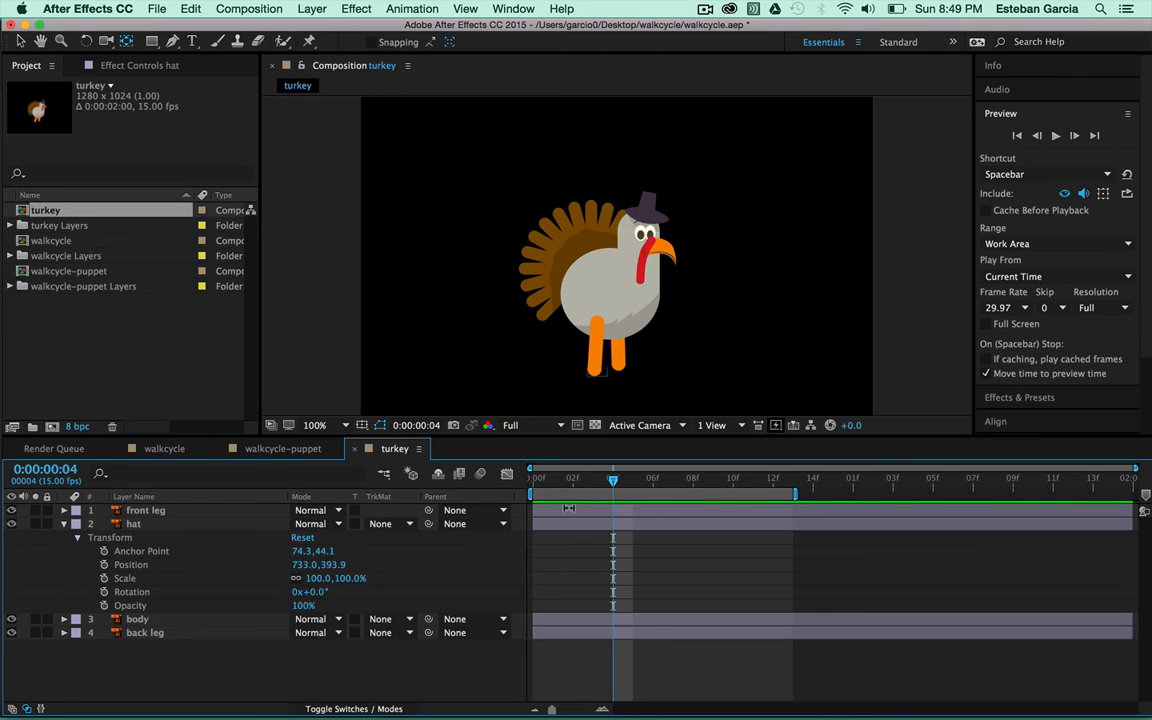
{"action": "left_click_drag", "start_coordinate": [598, 487], "coordinate": [533, 494]}
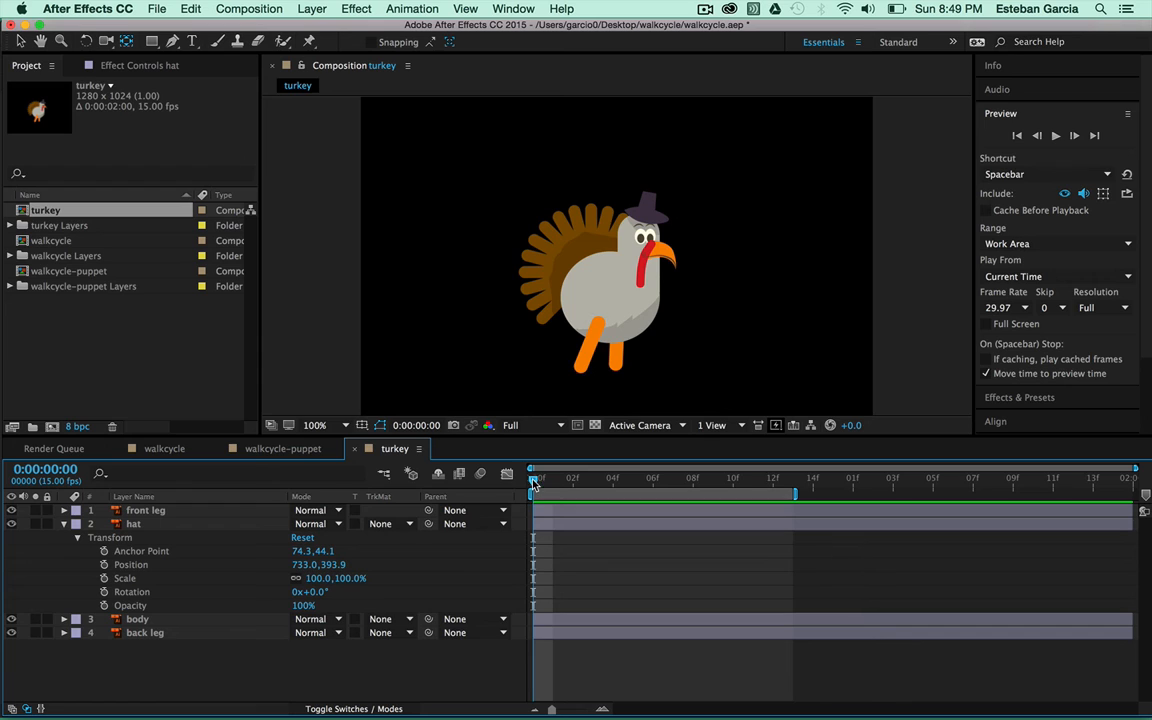
{"action": "left_click_drag", "start_coordinate": [534, 481], "coordinate": [508, 521]}
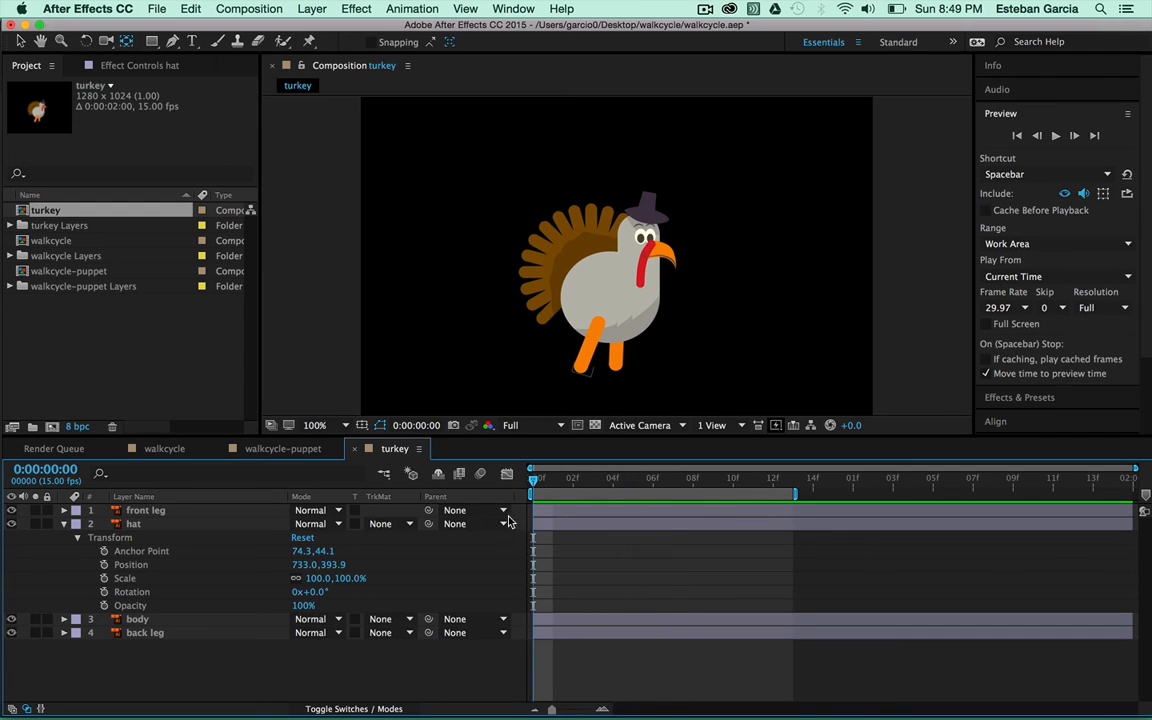
Keyframe the hat's Position at 0f, 13f, 5f and 7f, raising it at frame 7
{"action": "left_click", "coordinate": [104, 564]}
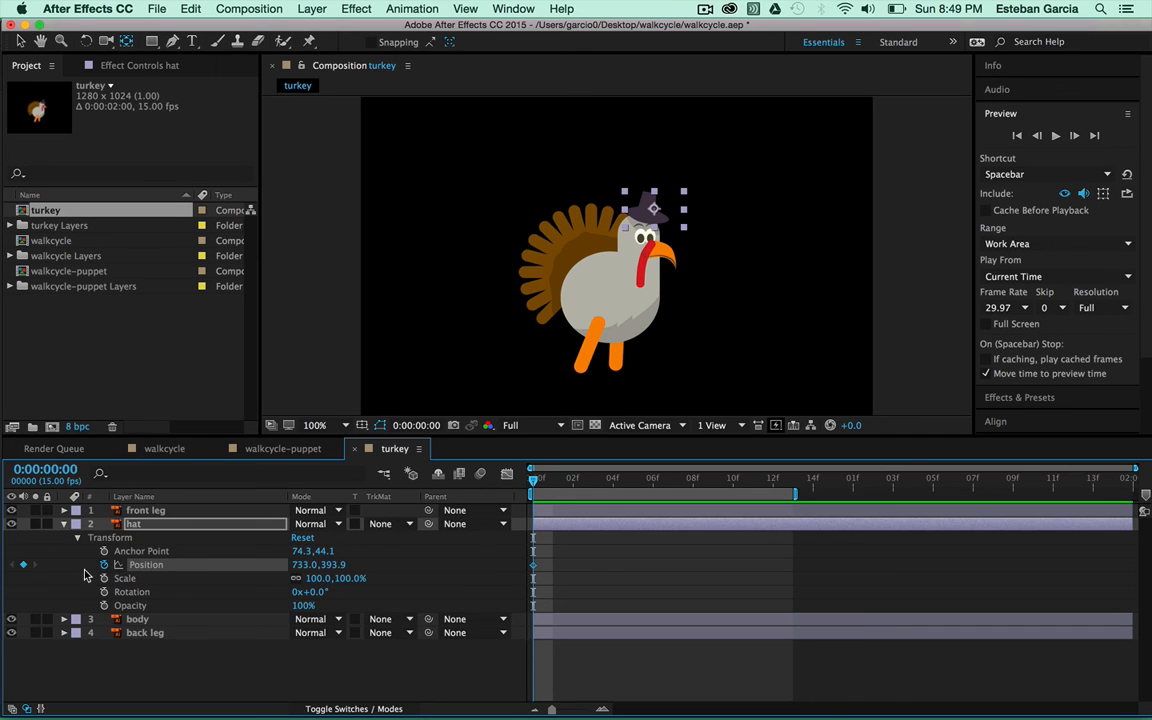
{"action": "left_click_drag", "start_coordinate": [535, 481], "coordinate": [788, 514]}
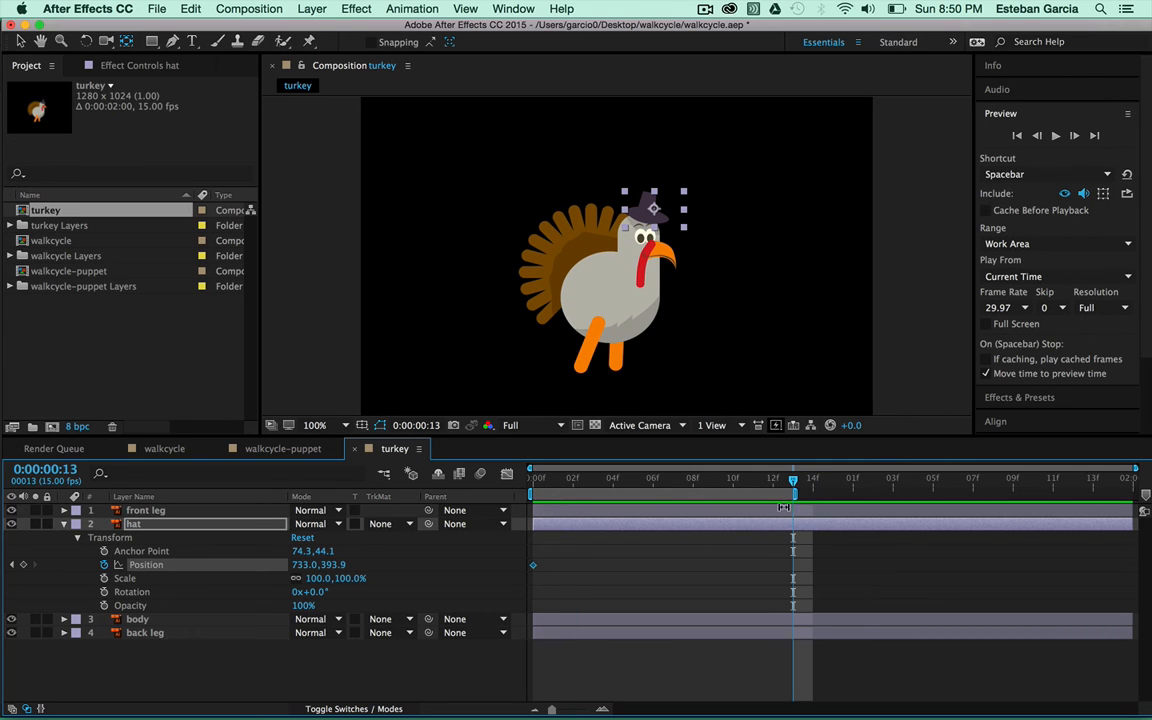
{"action": "left_click", "coordinate": [25, 565]}
{"action": "left_click_drag", "start_coordinate": [748, 488], "coordinate": [631, 496]}
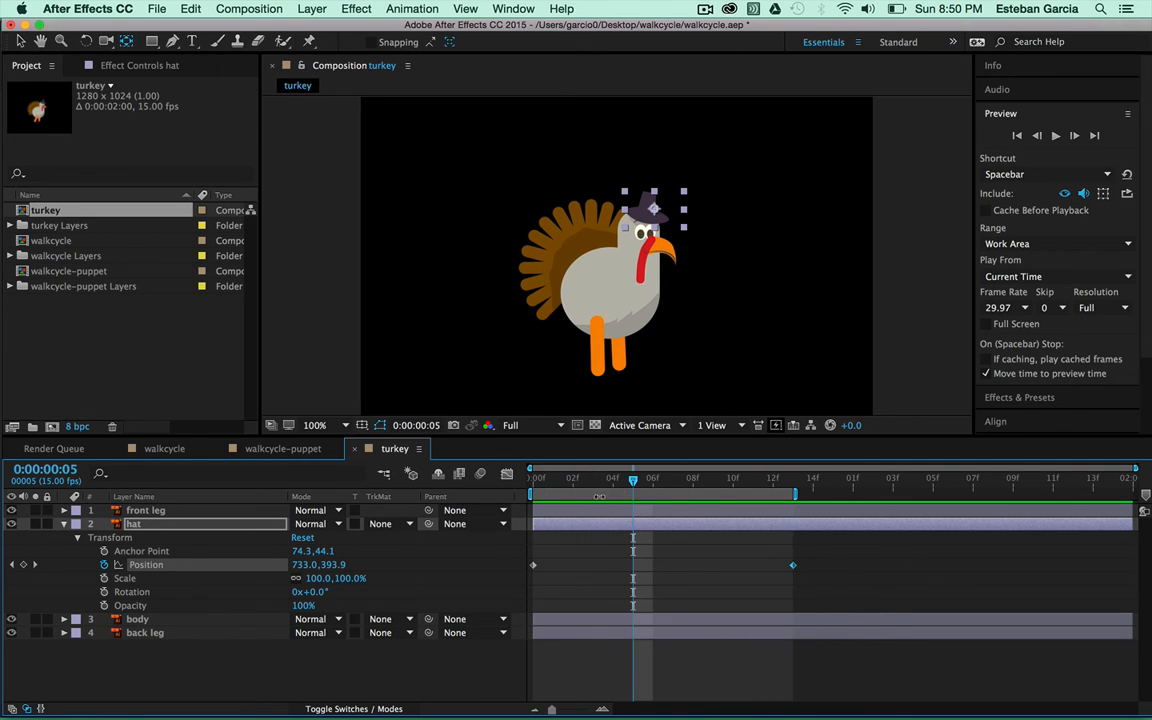
{"action": "left_click", "coordinate": [26, 566]}
{"action": "left_click_drag", "start_coordinate": [643, 488], "coordinate": [672, 488]}
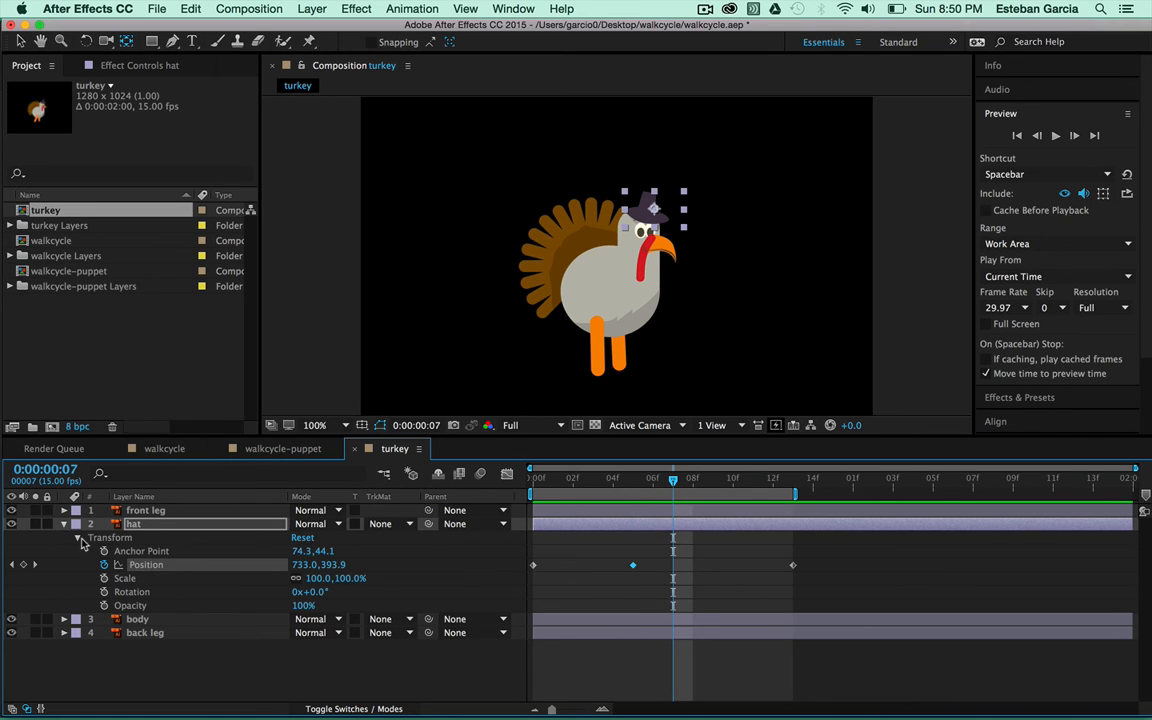
{"action": "left_click", "coordinate": [22, 566]}
{"action": "left_click", "coordinate": [636, 208]}
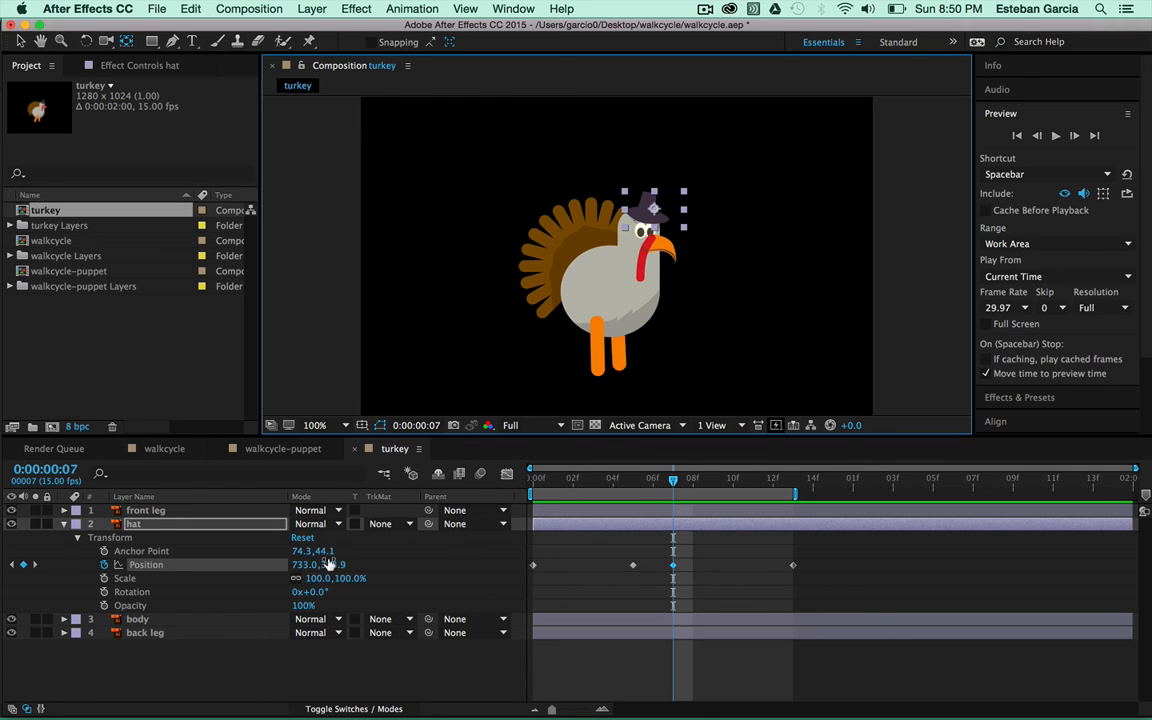
{"action": "left_click_drag", "start_coordinate": [335, 564], "coordinate": [293, 563]}
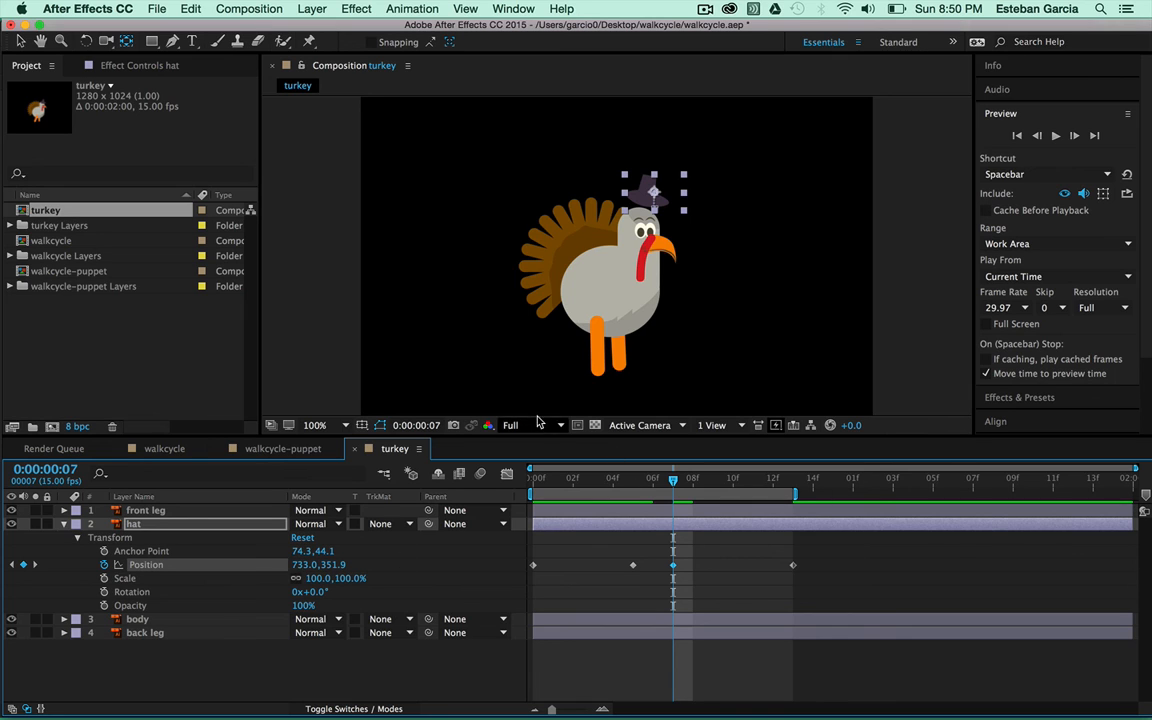
Preview, then fine-tune the frame 7 hat position to 733.0,373.9 and return to frame 0
{"action": "left_click", "coordinate": [1055, 135]}
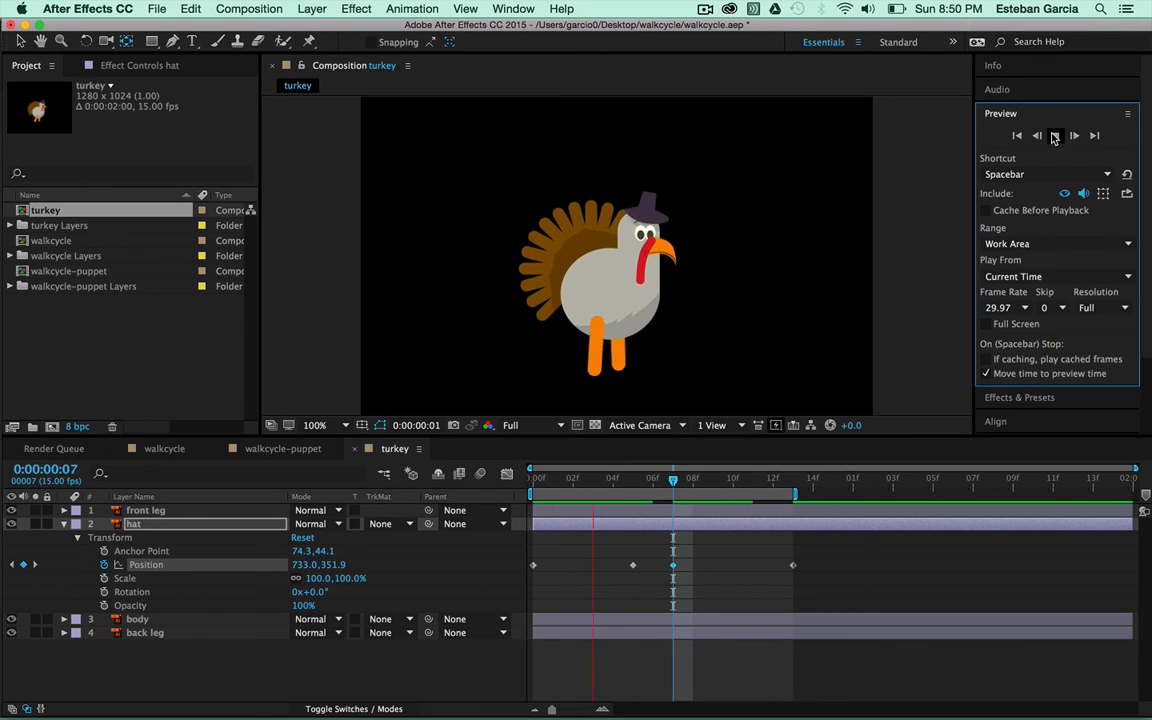
{"action": "left_click", "coordinate": [1055, 135]}
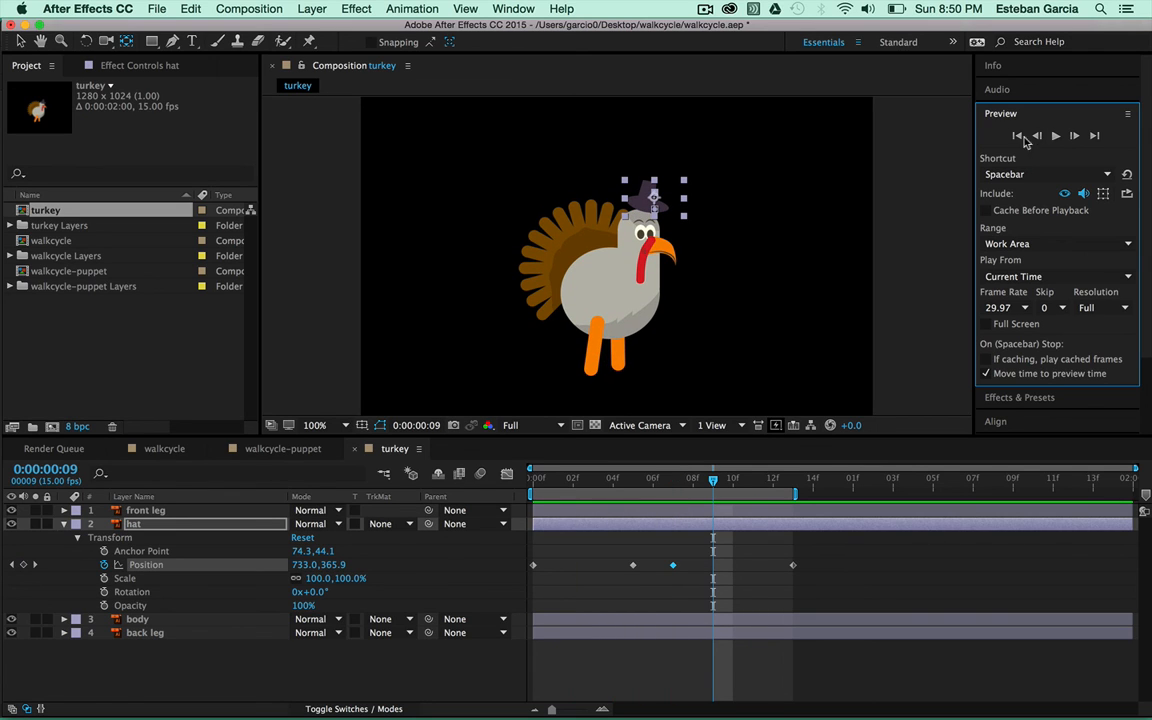
{"action": "left_click_drag", "start_coordinate": [713, 479], "coordinate": [673, 480]}
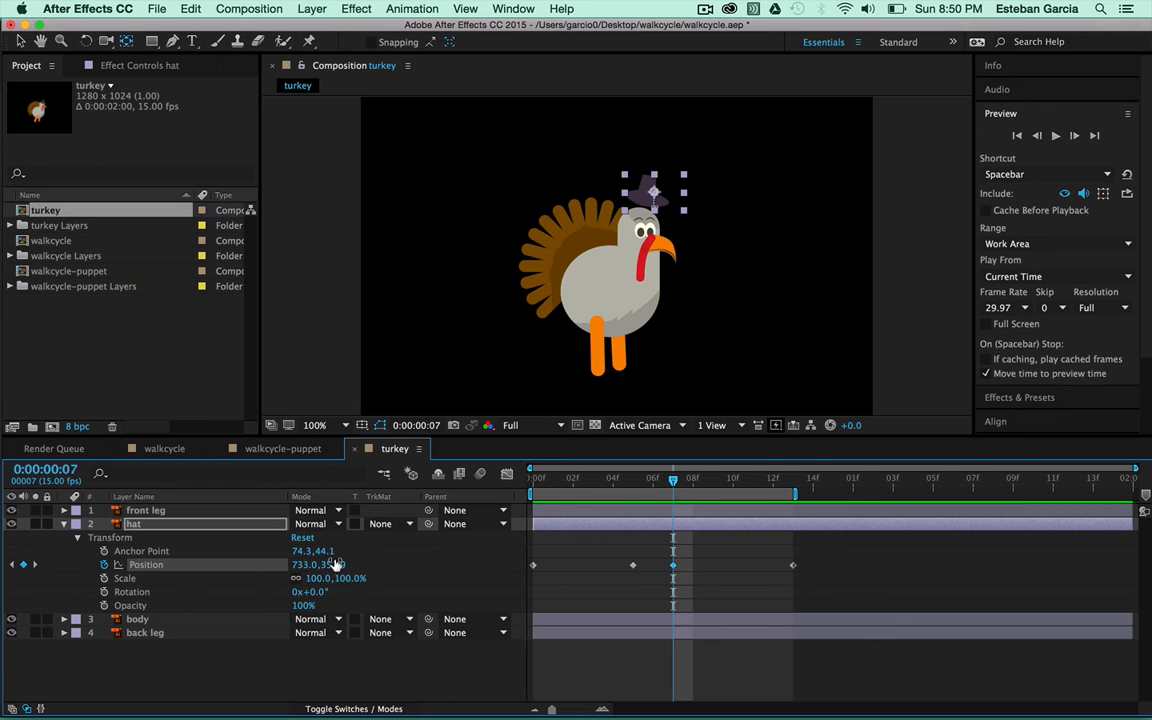
{"action": "left_click_drag", "start_coordinate": [336, 564], "coordinate": [357, 568]}
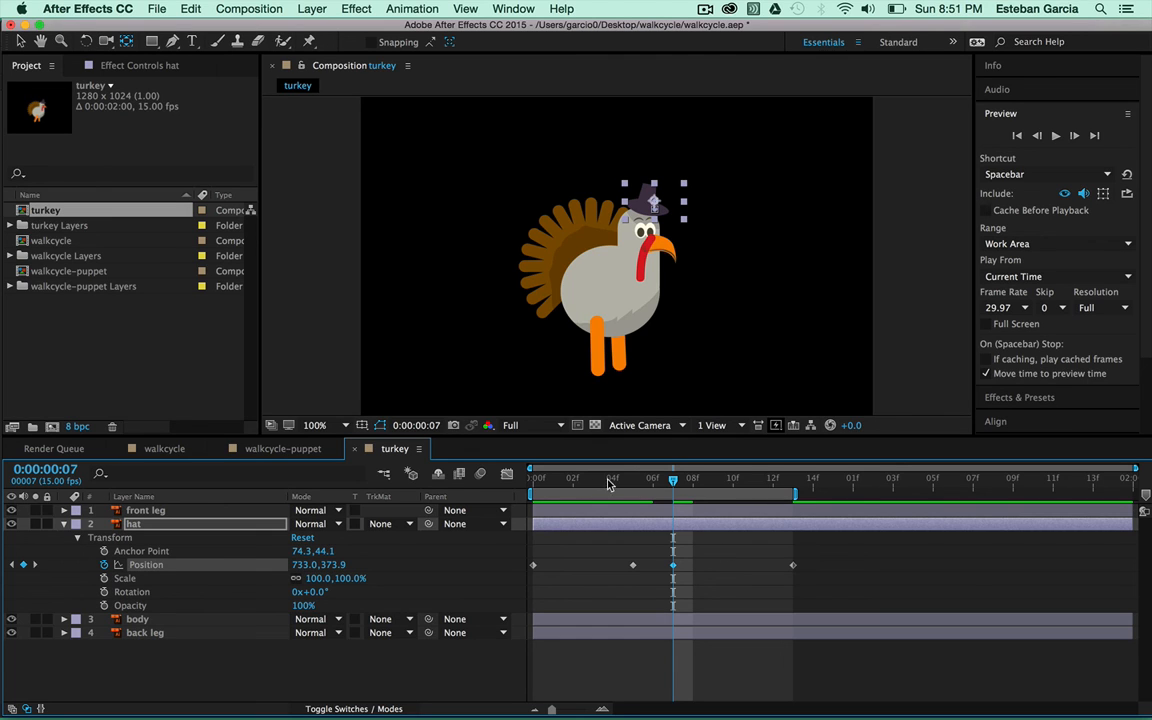
{"action": "left_click_drag", "start_coordinate": [675, 487], "coordinate": [518, 500]}
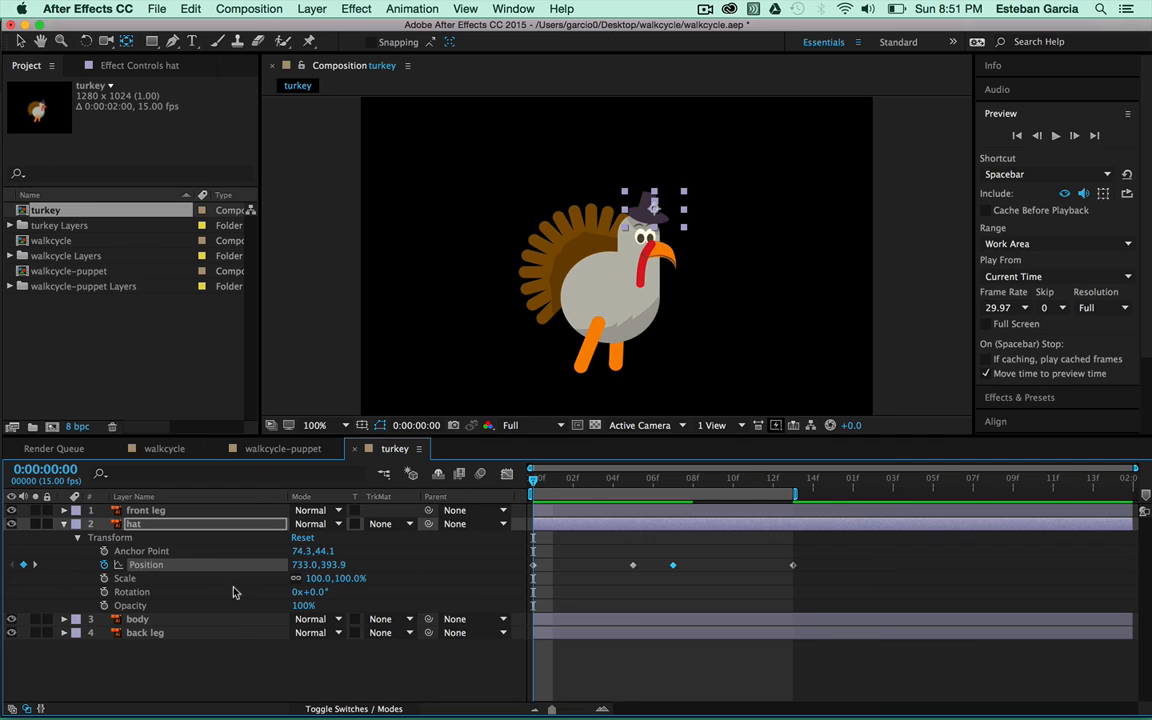
Keyframe the hat's Rotation at 0f, 5f, 10f and 13f, tilted 6° at frame 7, and preview
{"action": "left_click", "coordinate": [105, 592]}
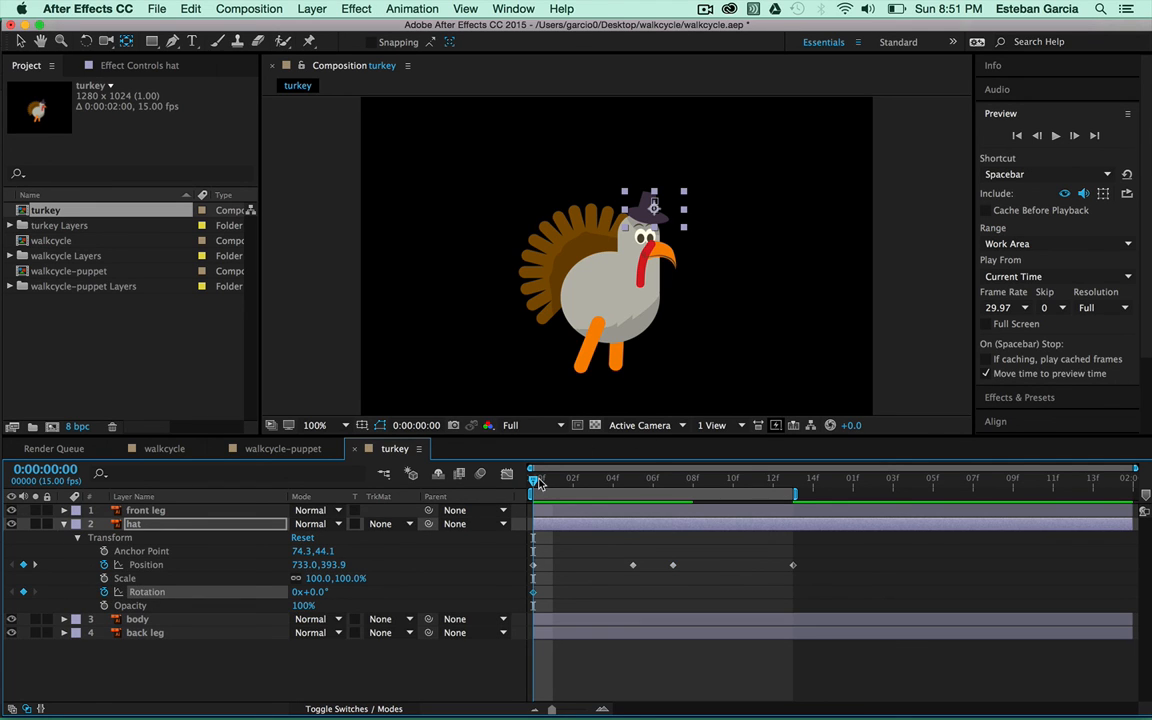
{"action": "left_click_drag", "start_coordinate": [535, 483], "coordinate": [793, 480]}
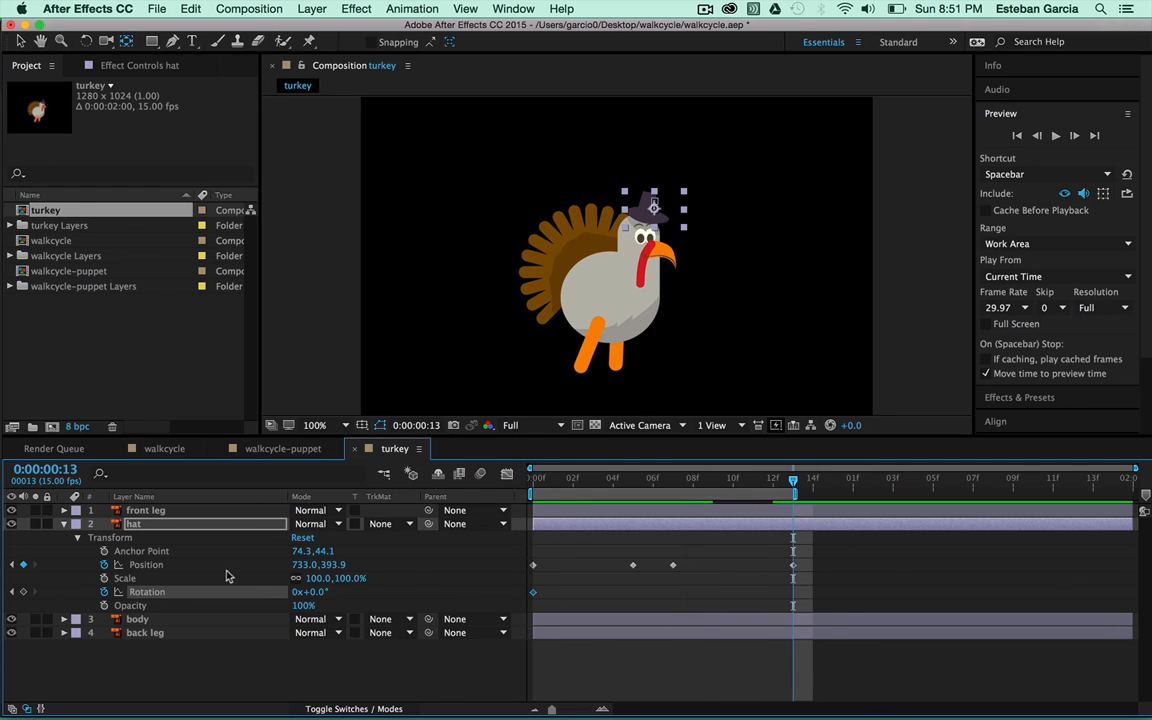
{"action": "left_click", "coordinate": [23, 592]}
{"action": "left_click_drag", "start_coordinate": [793, 483], "coordinate": [633, 512]}
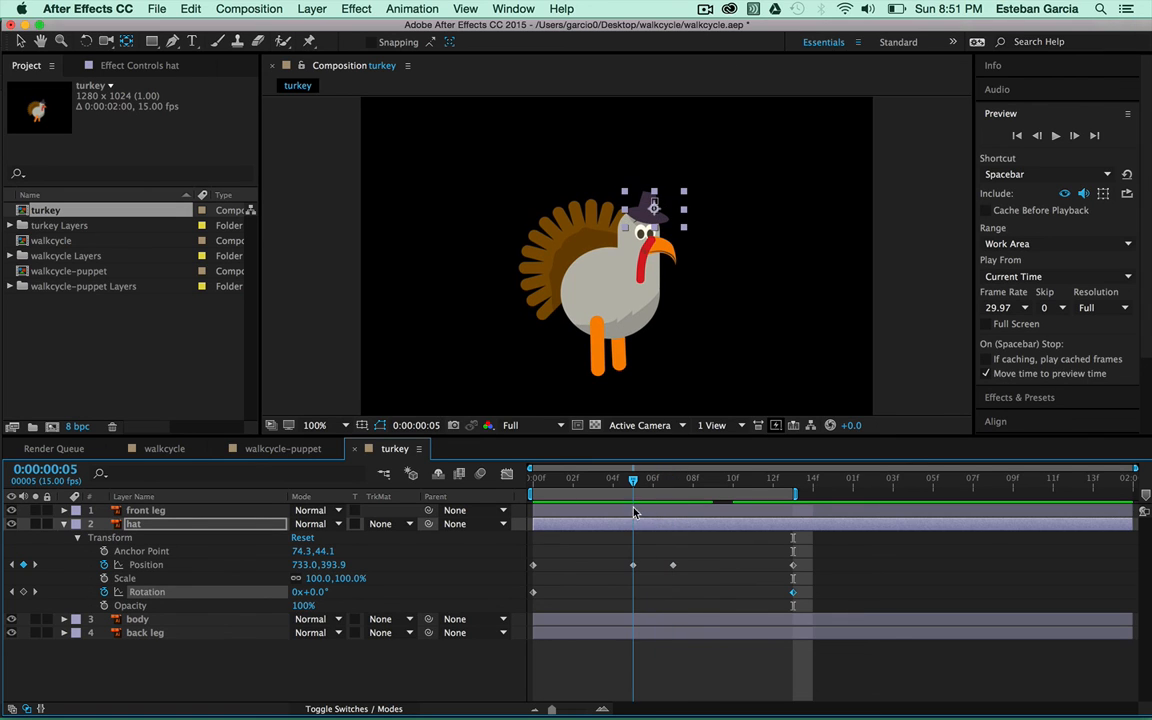
{"action": "left_click", "coordinate": [24, 592]}
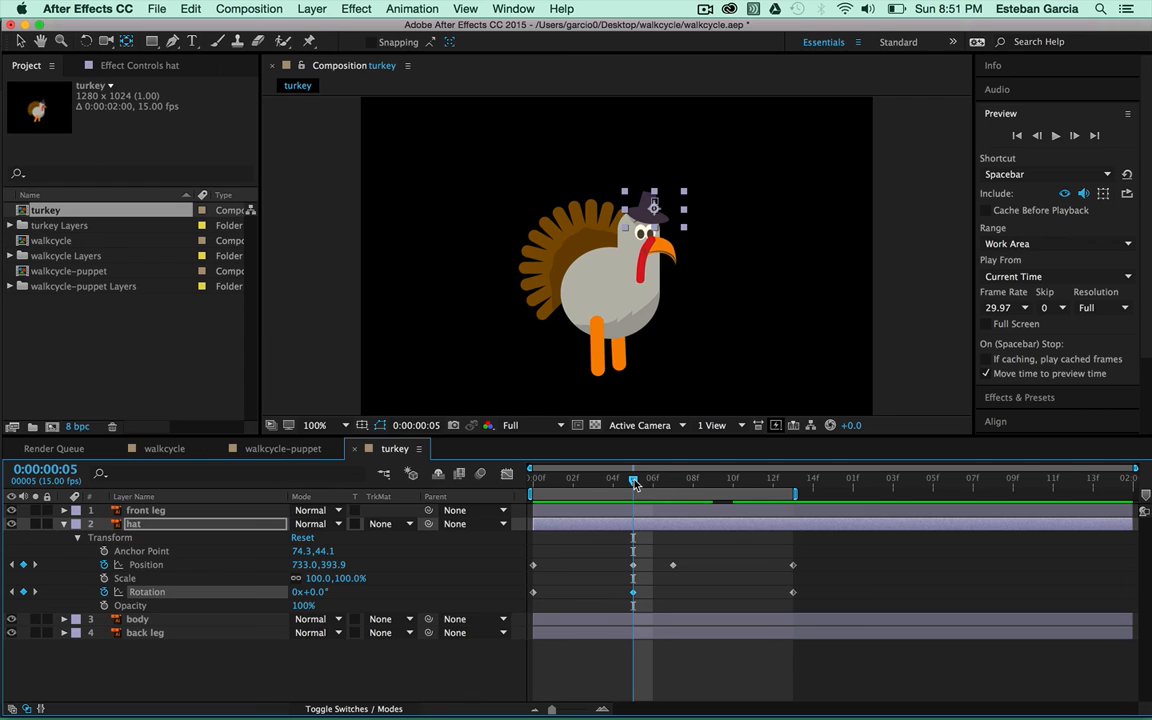
{"action": "left_click_drag", "start_coordinate": [645, 485], "coordinate": [674, 490]}
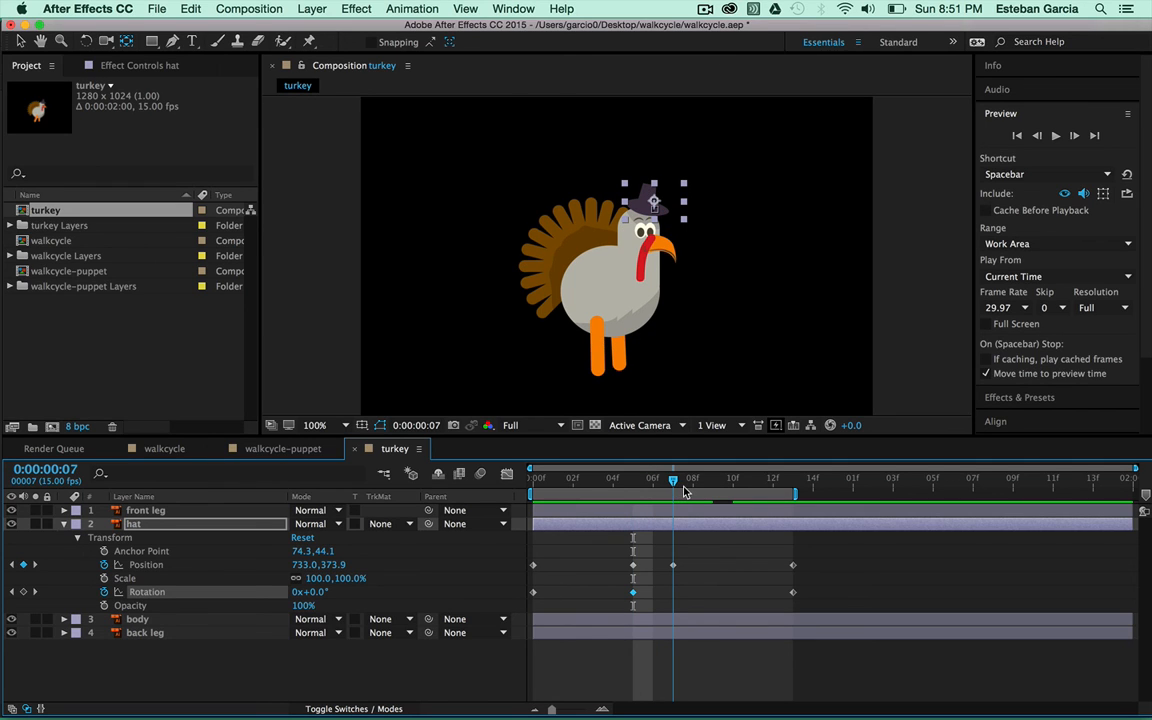
{"action": "left_click_drag", "start_coordinate": [686, 491], "coordinate": [733, 490]}
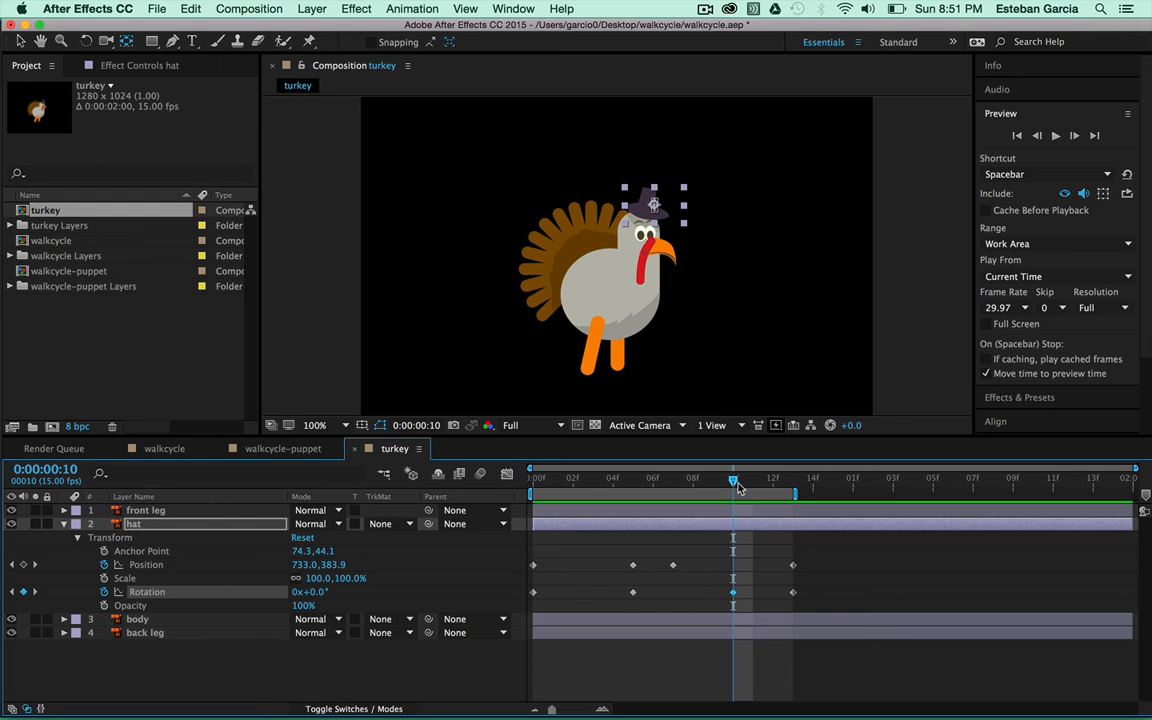
{"action": "left_click_drag", "start_coordinate": [731, 485], "coordinate": [673, 481]}
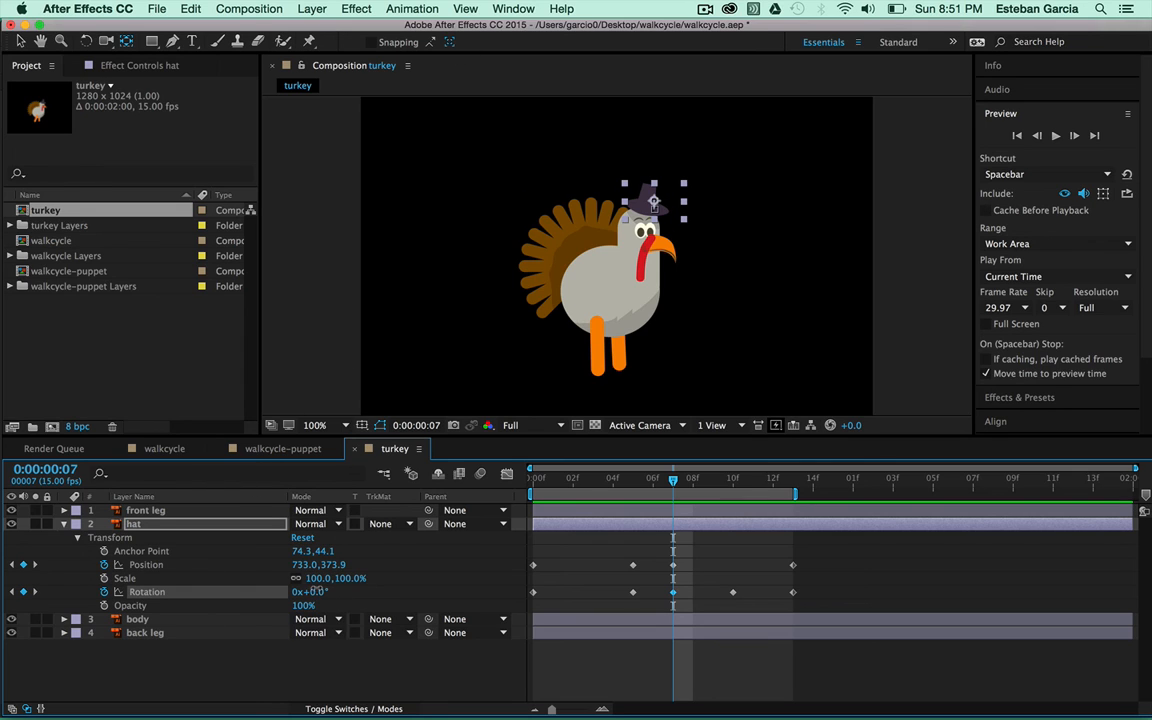
{"action": "mouse_move", "coordinate": [313, 591]}
{"action": "left_mouse_down"}
{"action": "mouse_move", "coordinate": [298, 591]}
{"action": "mouse_move", "coordinate": [316, 591]}
{"action": "left_mouse_up"}
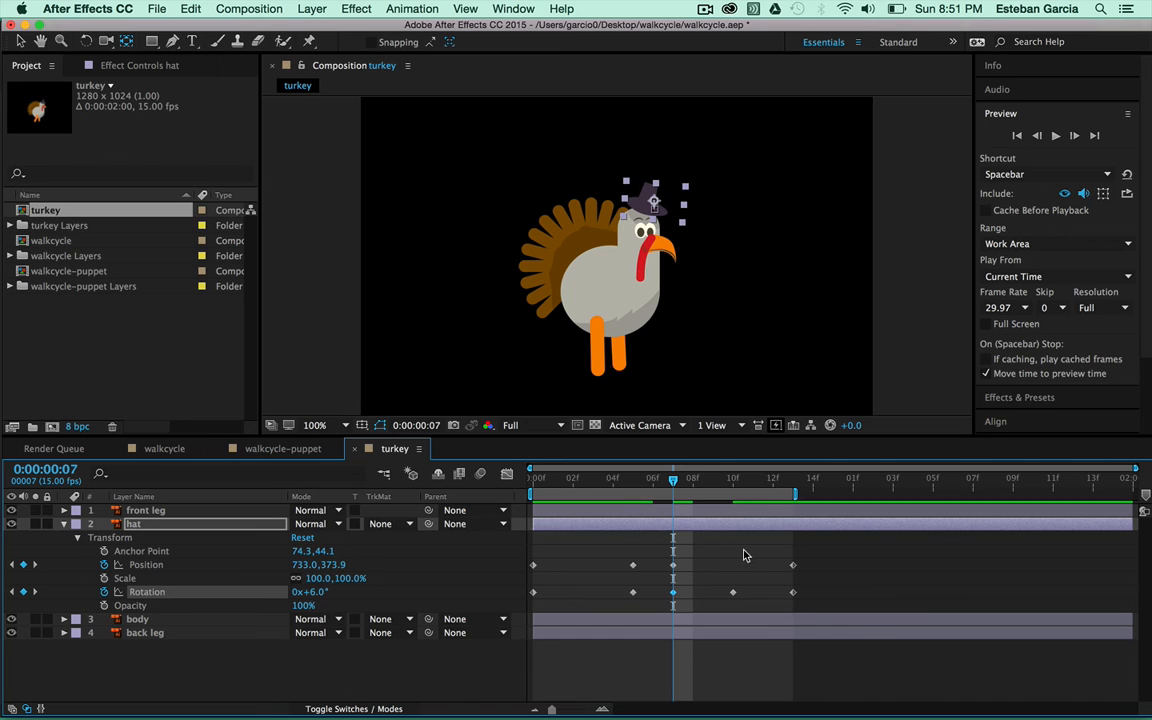
{"action": "left_click", "coordinate": [1055, 135]}
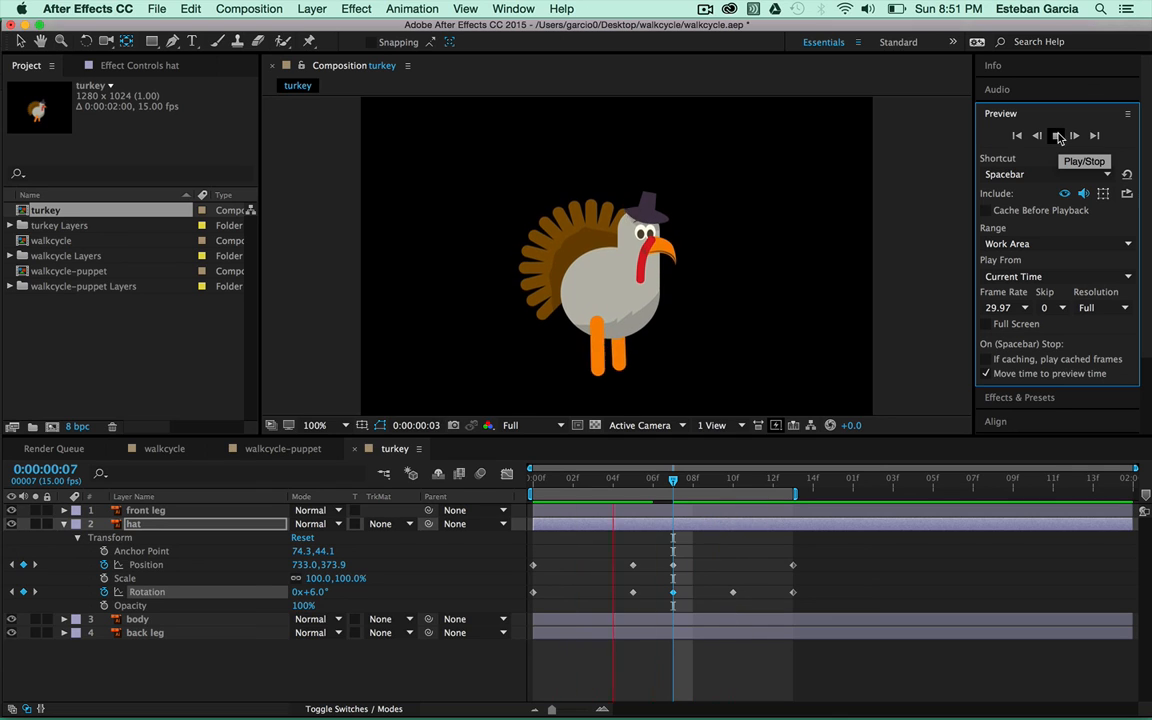
{"action": "left_click", "coordinate": [1058, 137]}
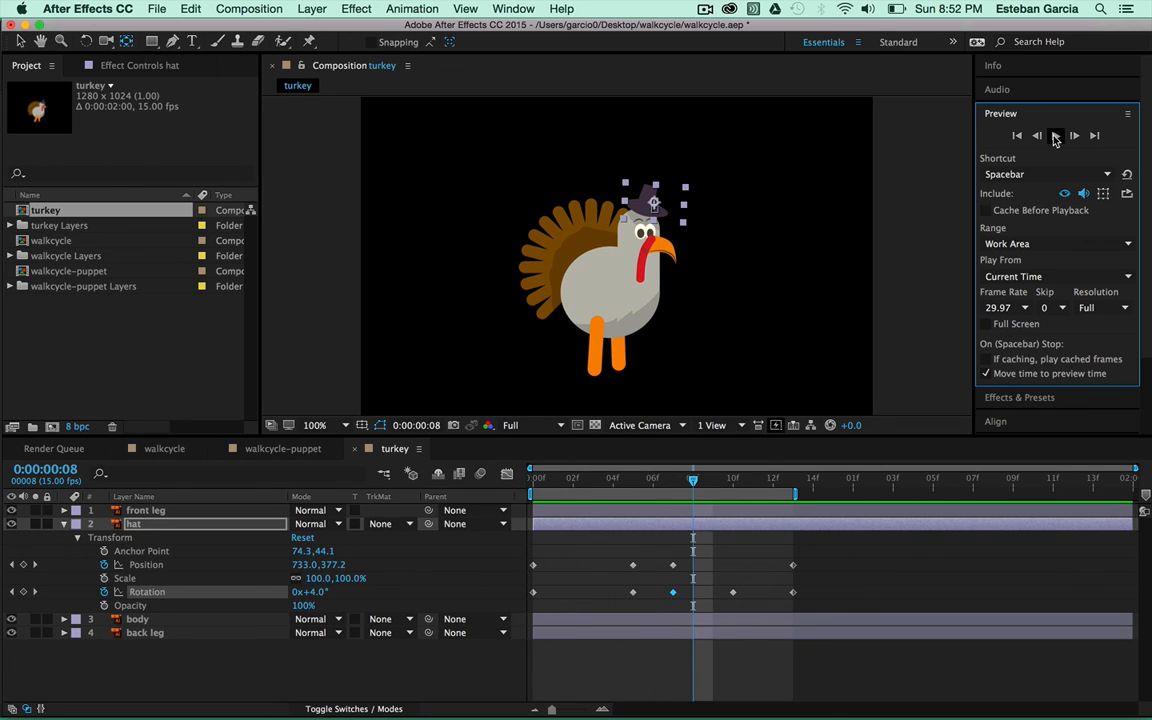